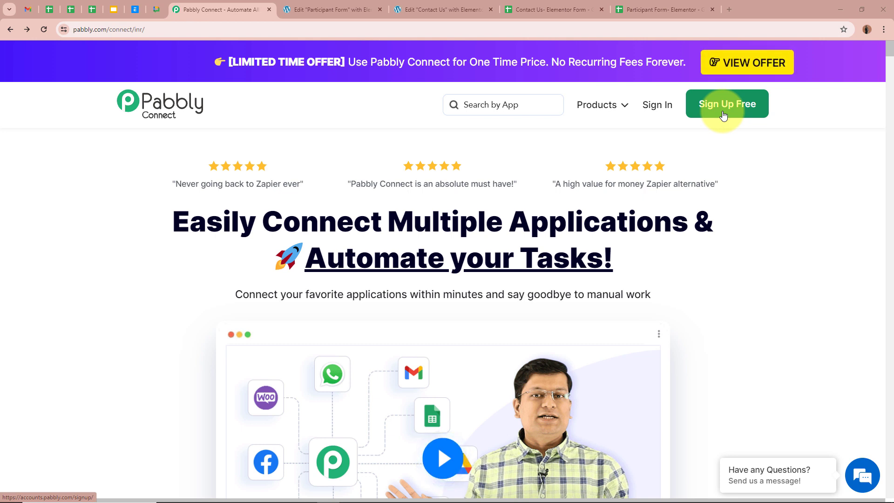
# Sign in, then launch Pabbly Connect from the All Pabbly Apps page
pyautogui.click(665, 112)
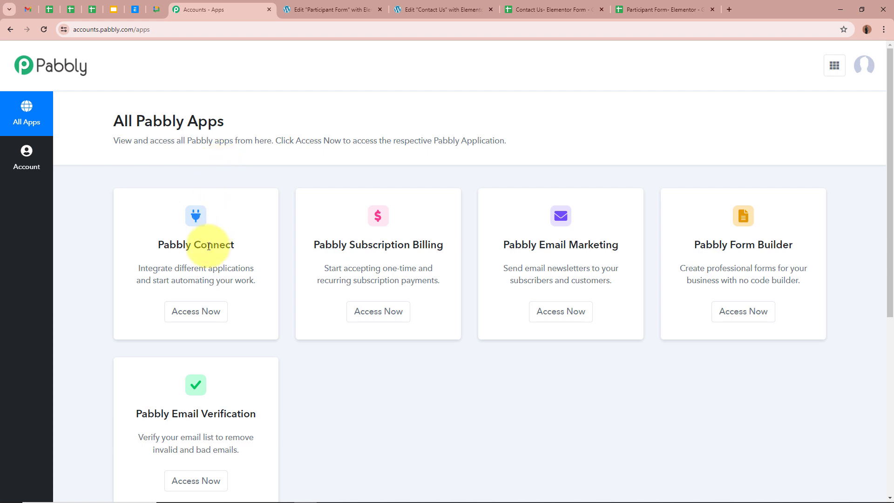
pyautogui.click(203, 312)
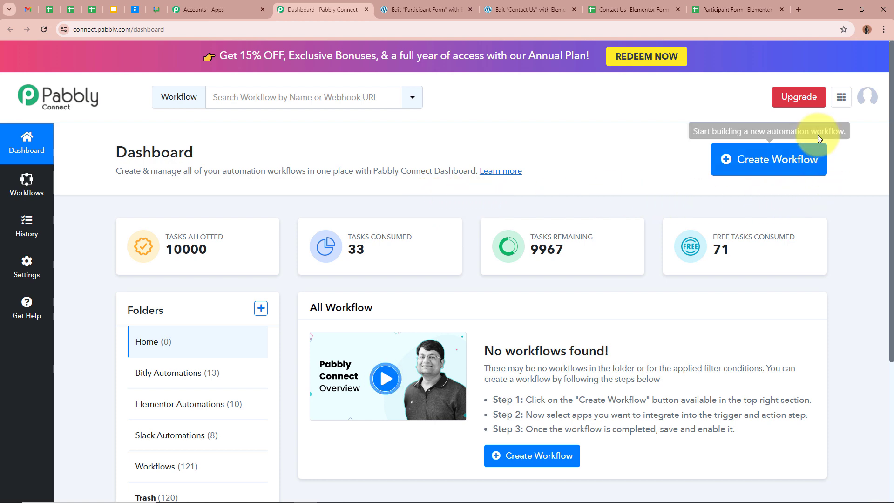
# Create the workflow 'Set-Up Webhook for Multiple Elementor Form' in the Elementor Automations folder
pyautogui.click(791, 159)
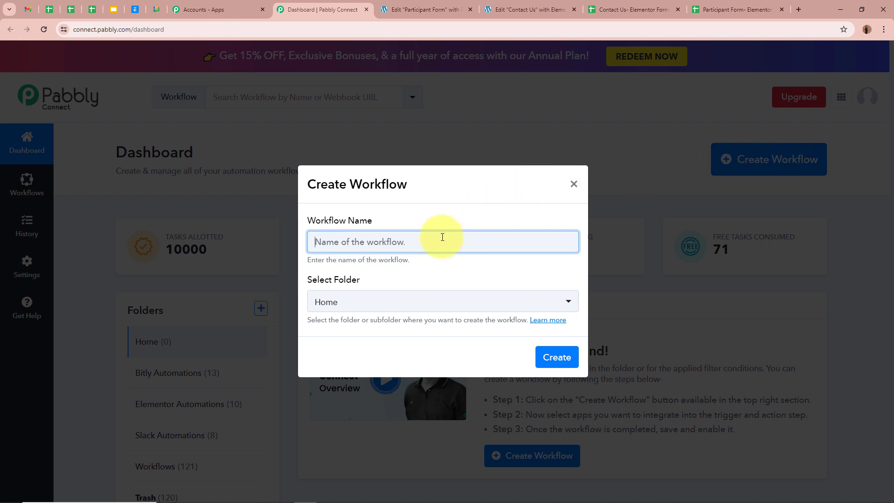
pyautogui.write('Set-Up Webhook for Multiple Elementor Form')
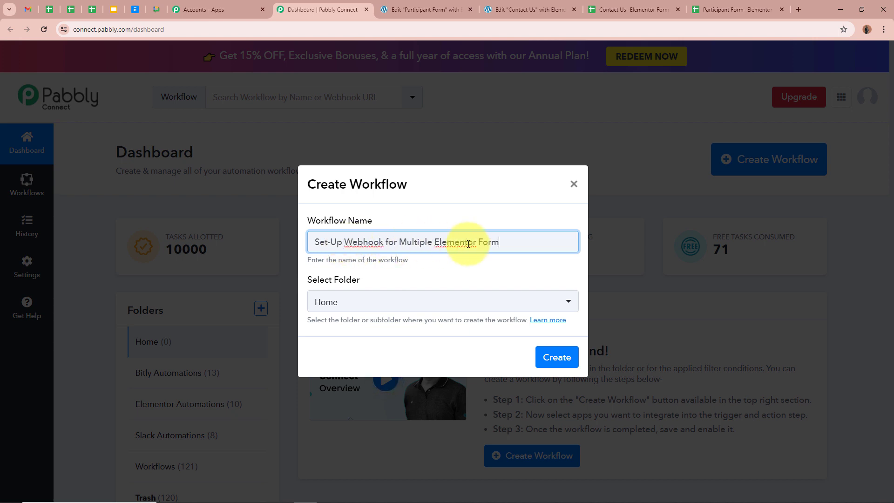
pyautogui.click(502, 273)
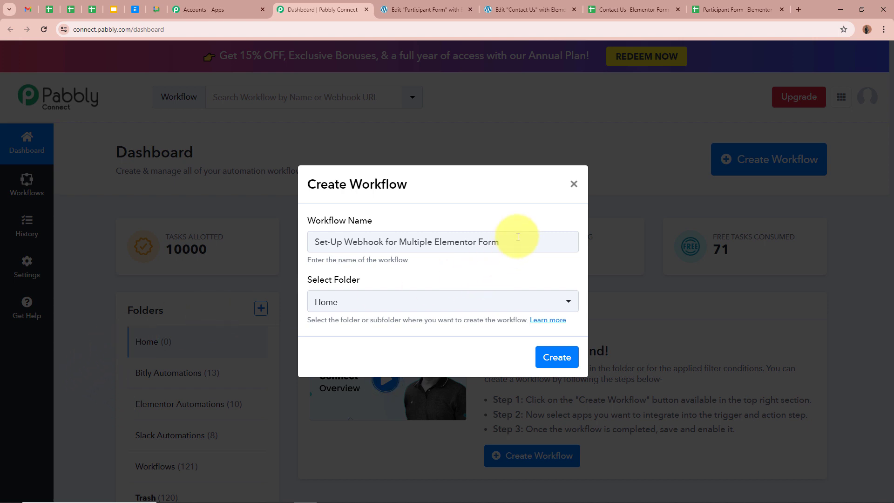
pyautogui.moveTo(512, 239); pyautogui.dragTo(306, 238)
pyautogui.click(475, 273)
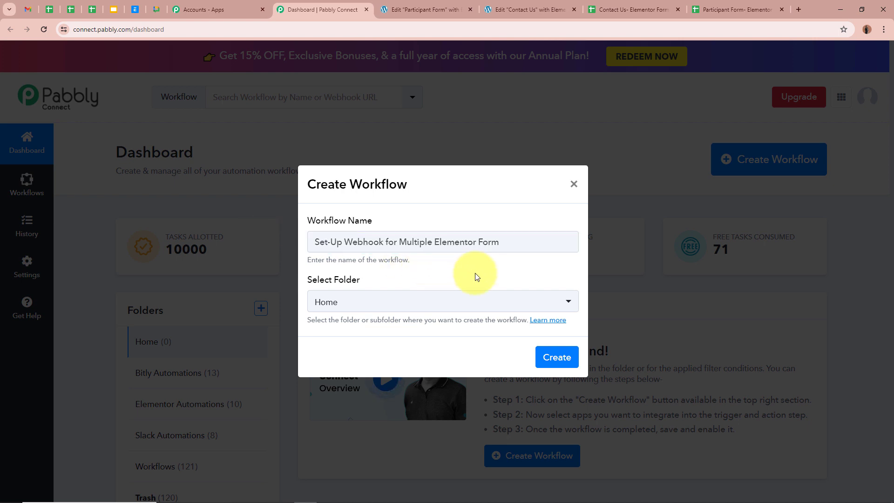
pyautogui.click(566, 303)
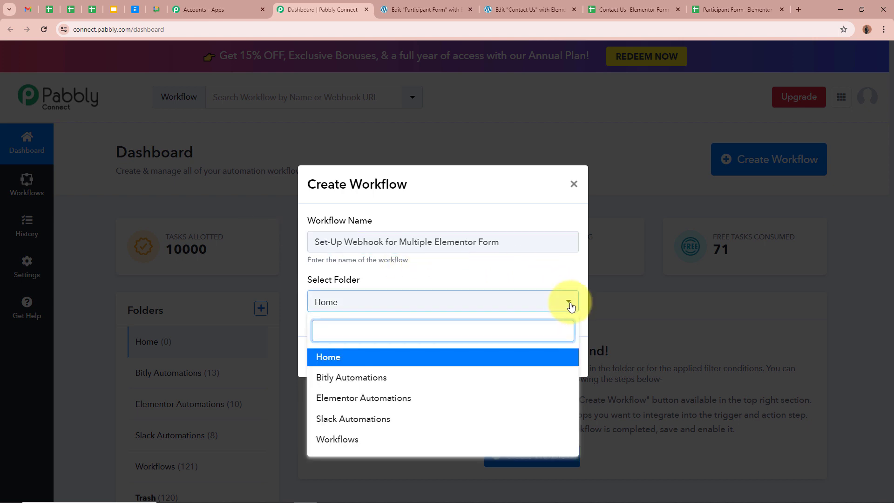
pyautogui.click(338, 398)
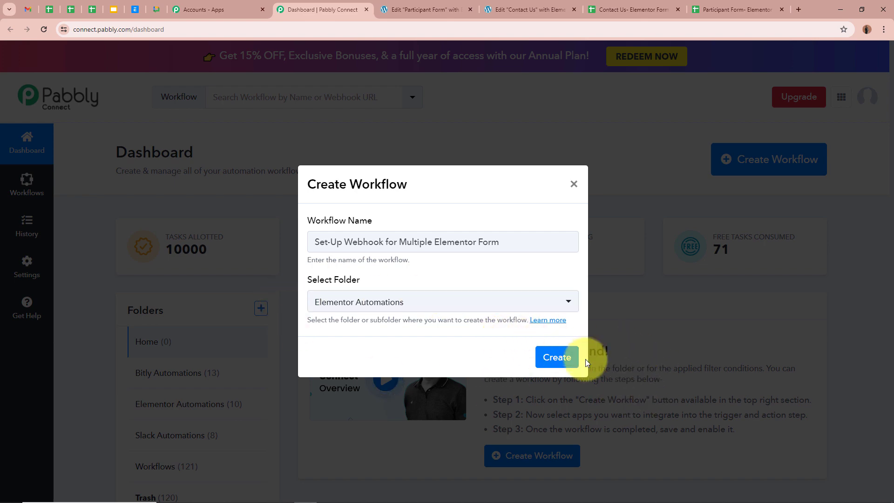
pyautogui.click(568, 362)
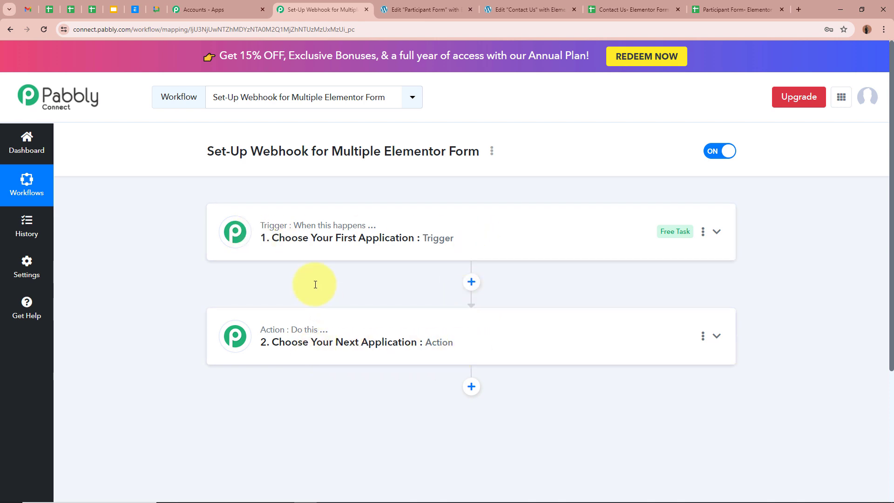
# Set the trigger app to Elementor with the New Form Submission event
pyautogui.click(716, 232)
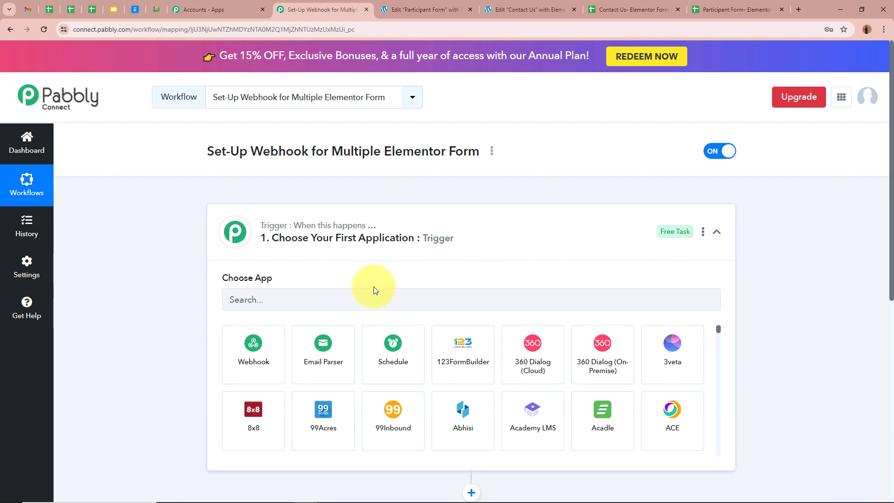
pyautogui.click(361, 306)
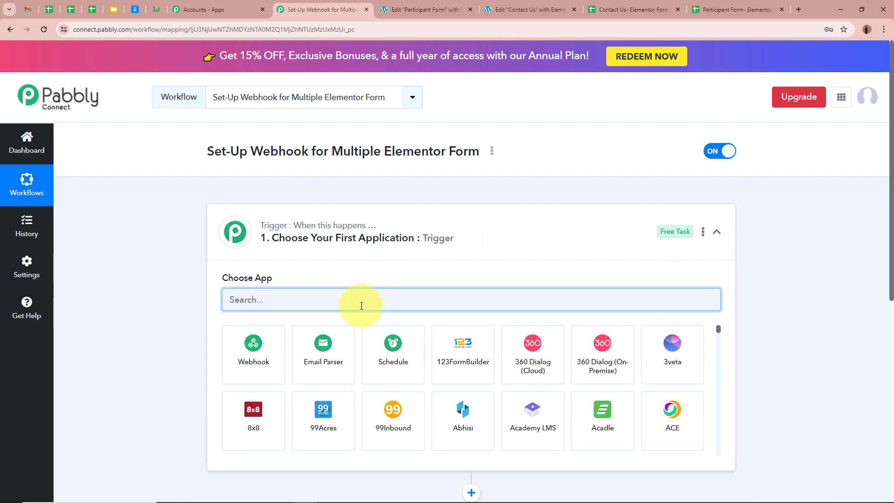
pyautogui.write('Elem')
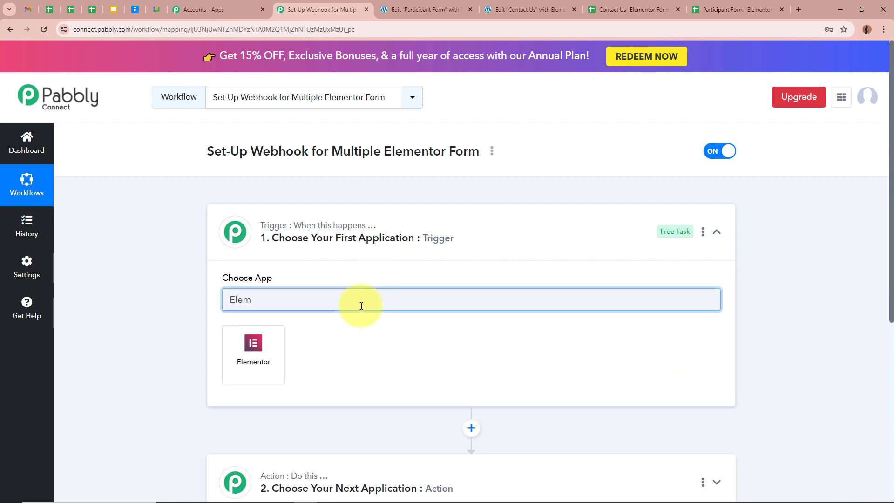
pyautogui.click(269, 346)
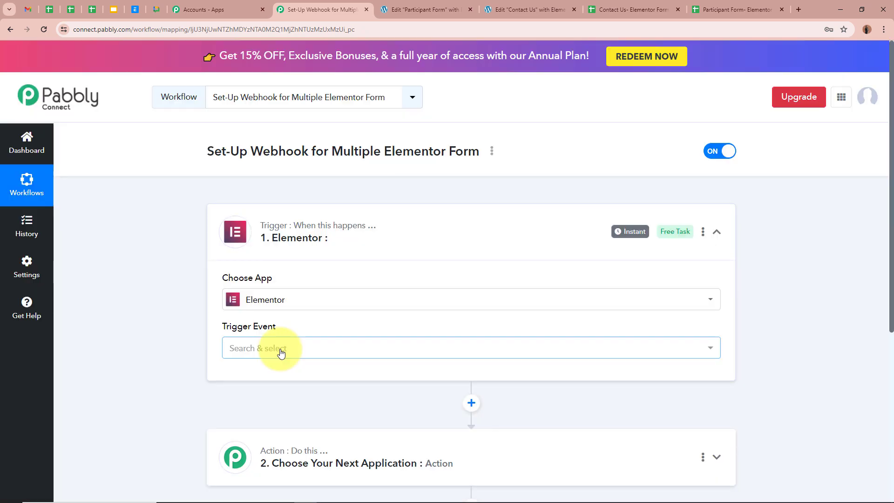
pyautogui.click(280, 350)
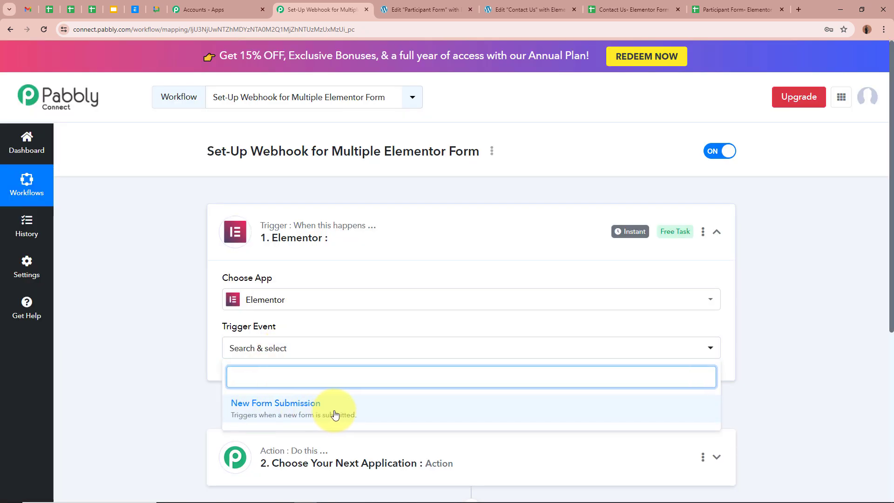
pyautogui.click(335, 414)
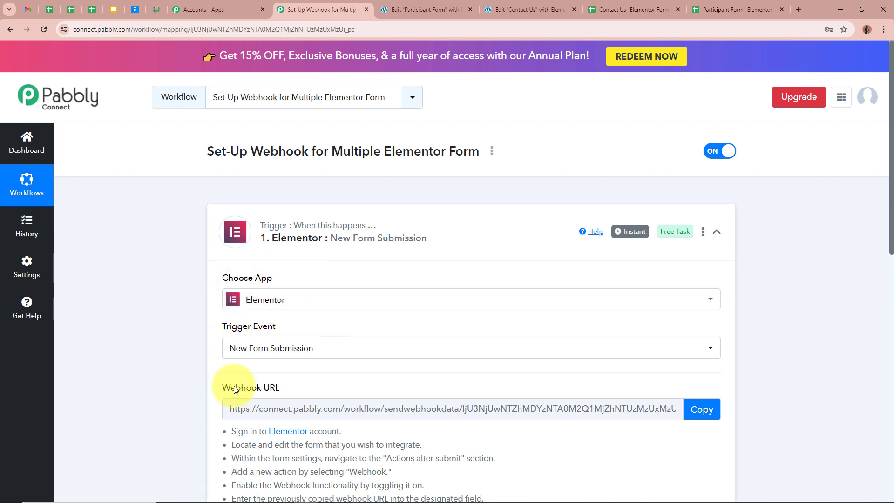
# Copy the generated Elementor webhook URL
pyautogui.scroll(-1, 154, 343)
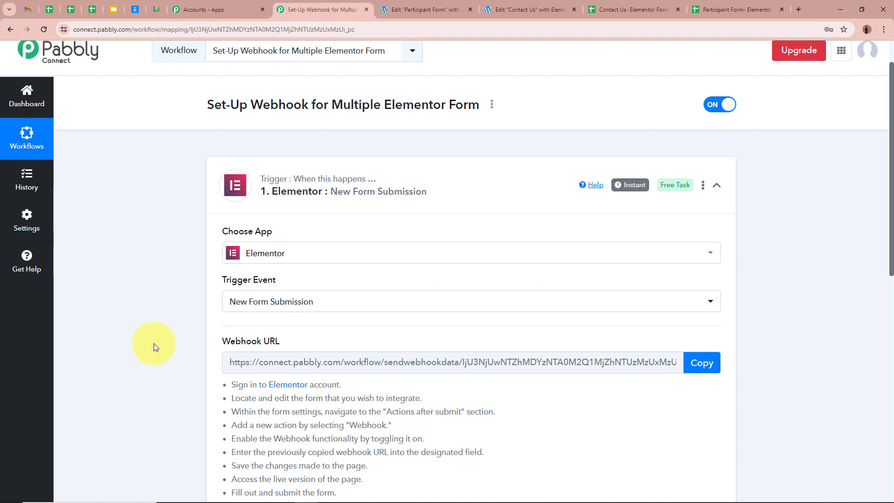
pyautogui.scroll(-1, 154, 342)
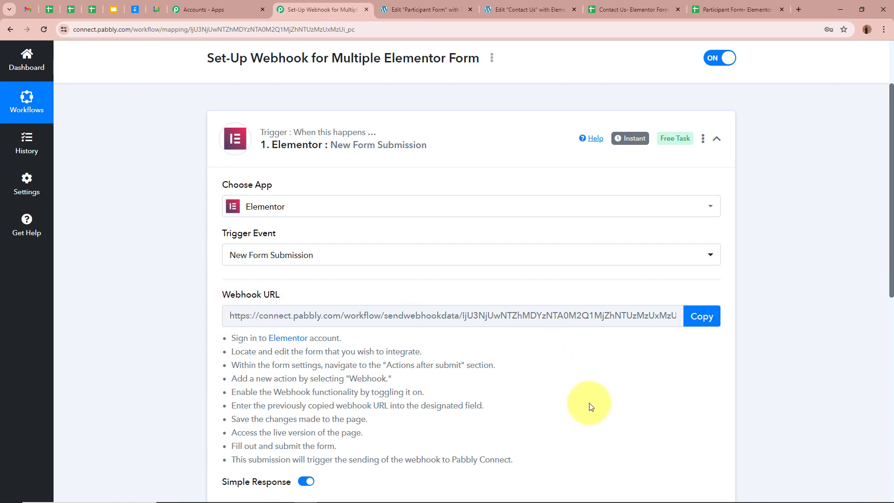
pyautogui.click(712, 318)
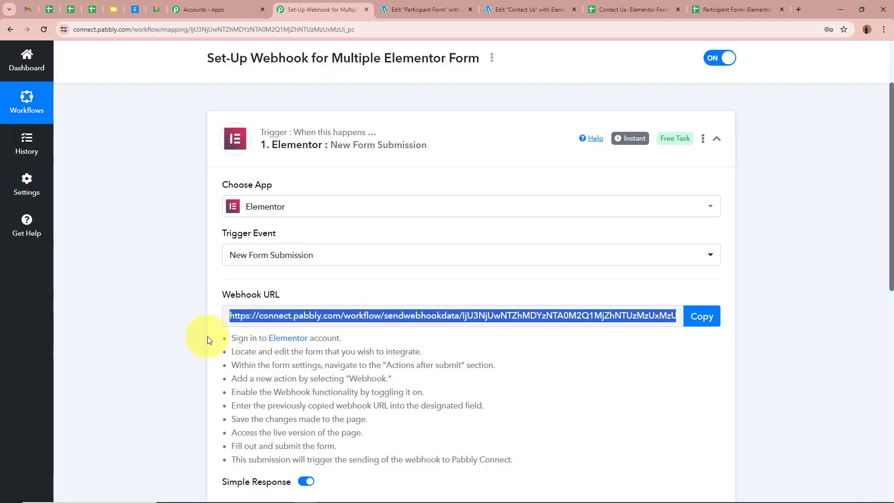
pyautogui.moveTo(233, 336); pyautogui.dragTo(556, 451)
pyautogui.click(624, 417)
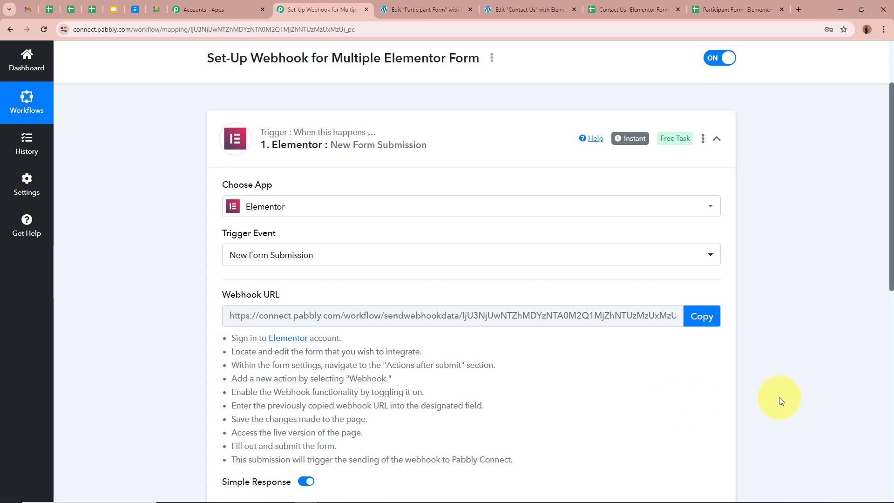
# Paste the Pabbly webhook URL into the Participant Form's Webhook settings and update the form
pyautogui.click(396, 10)
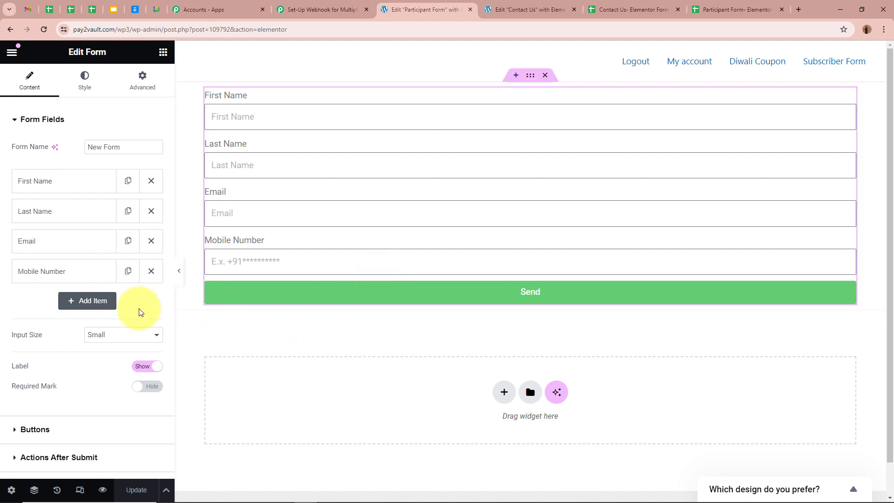
pyautogui.scroll(-3, 140, 302)
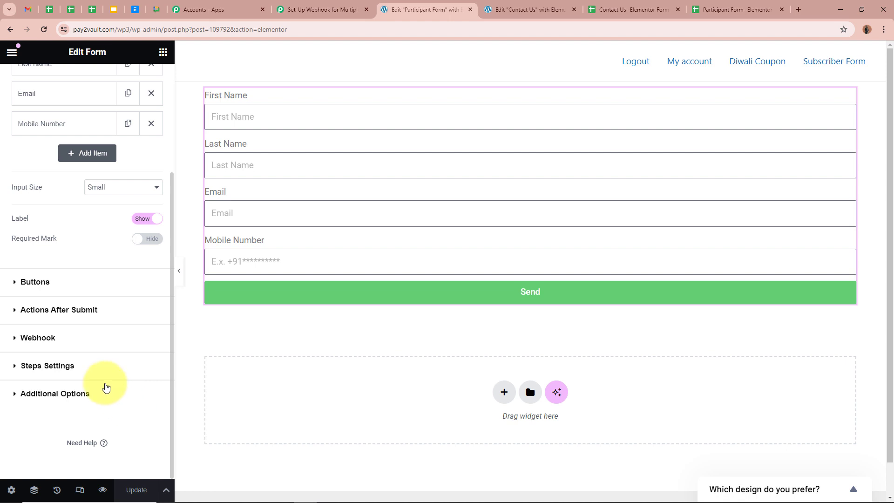
pyautogui.click(23, 337)
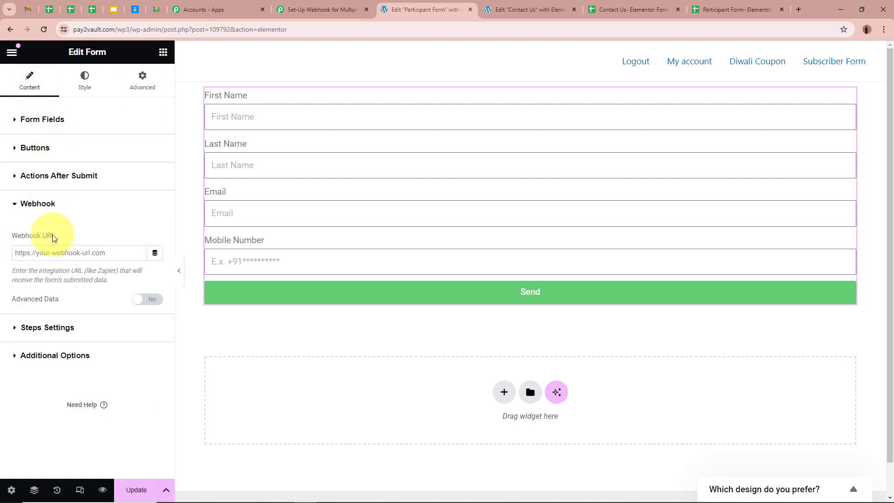
pyautogui.click(67, 252)
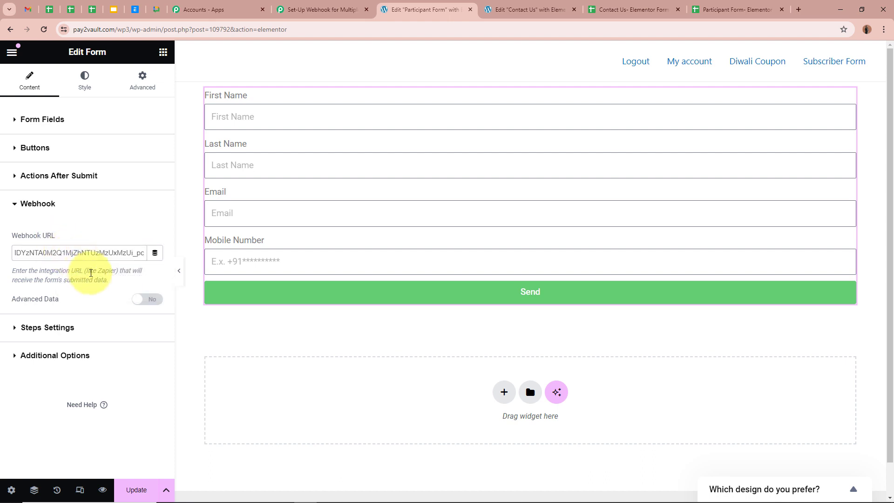
pyautogui.click(93, 278)
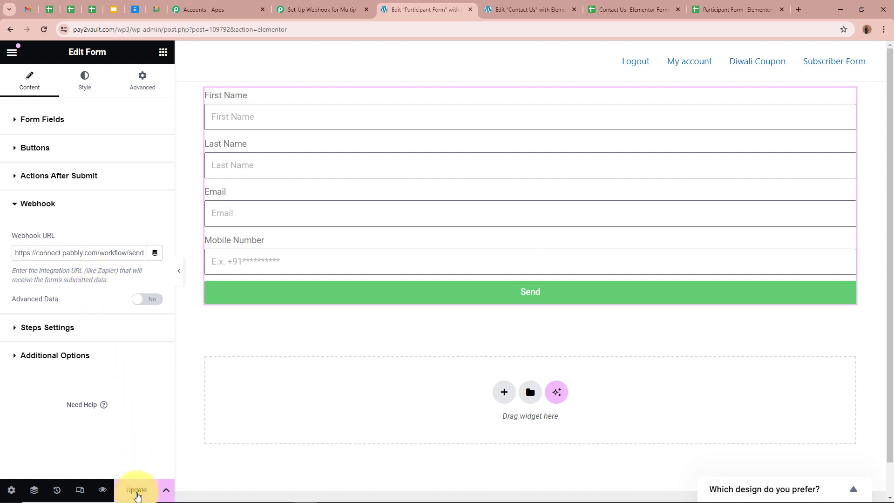
pyautogui.click(137, 492)
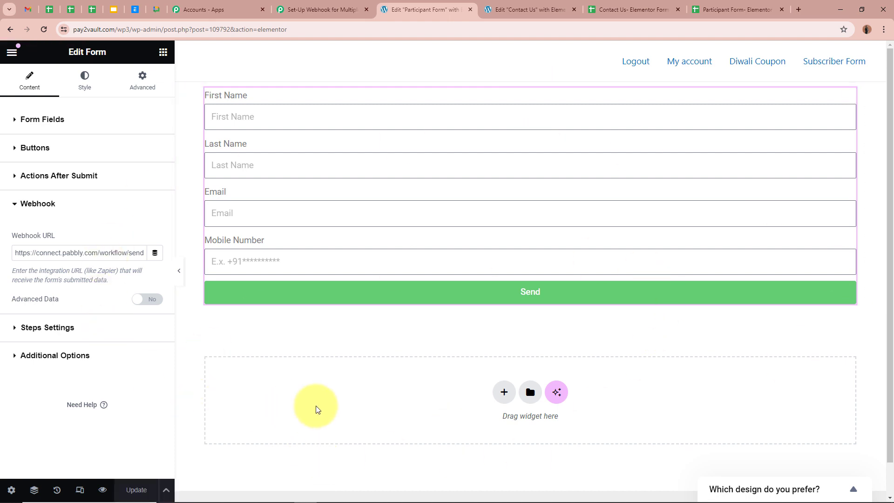
# Update the Participant Form page in the WordPress editor
pyautogui.click(11, 29)
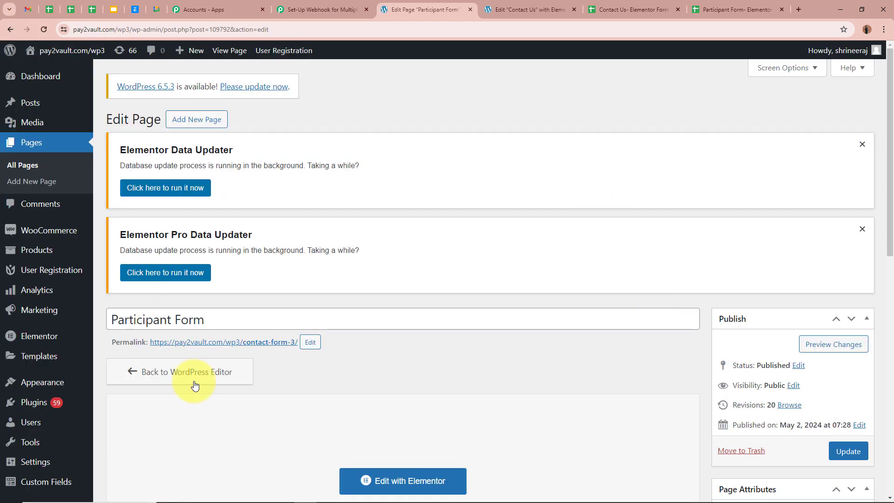
pyautogui.scroll(-2, 564, 362)
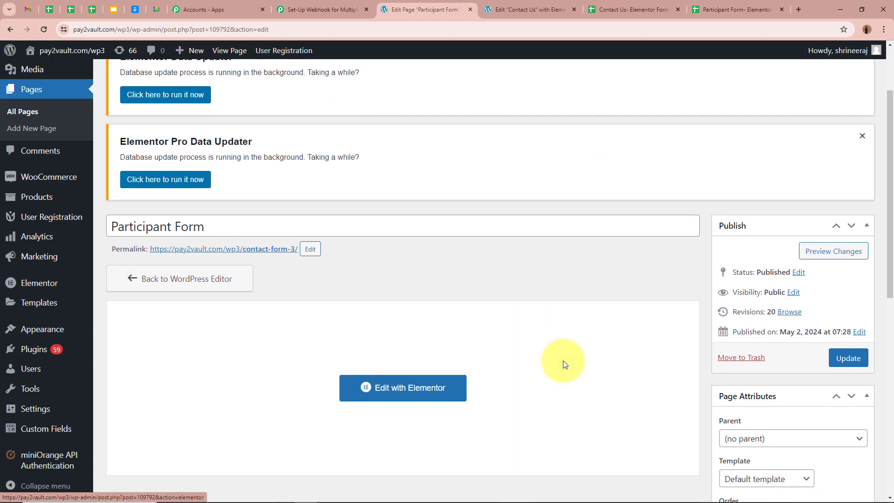
pyautogui.click(847, 358)
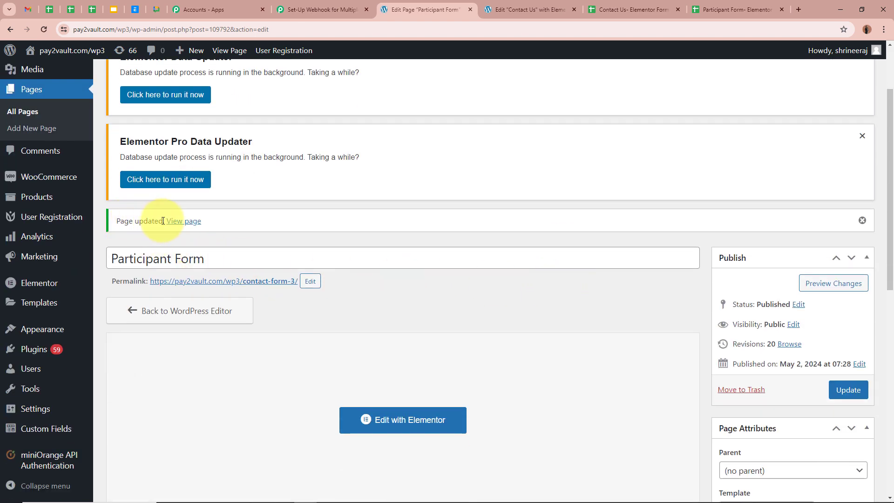
pyautogui.scroll(-1, 512, 331)
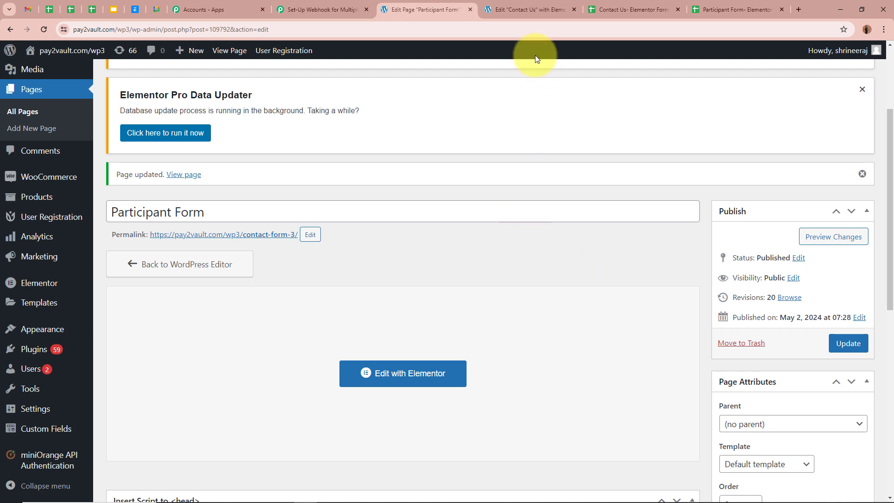
# Paste the Pabbly webhook URL into the Contact Us form's Webhook field and update it
pyautogui.click(538, 7)
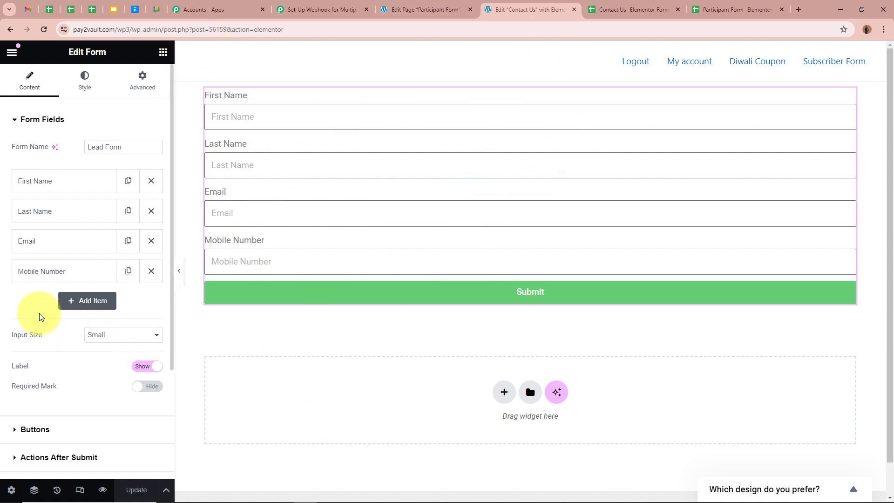
pyautogui.scroll(-3, 128, 350)
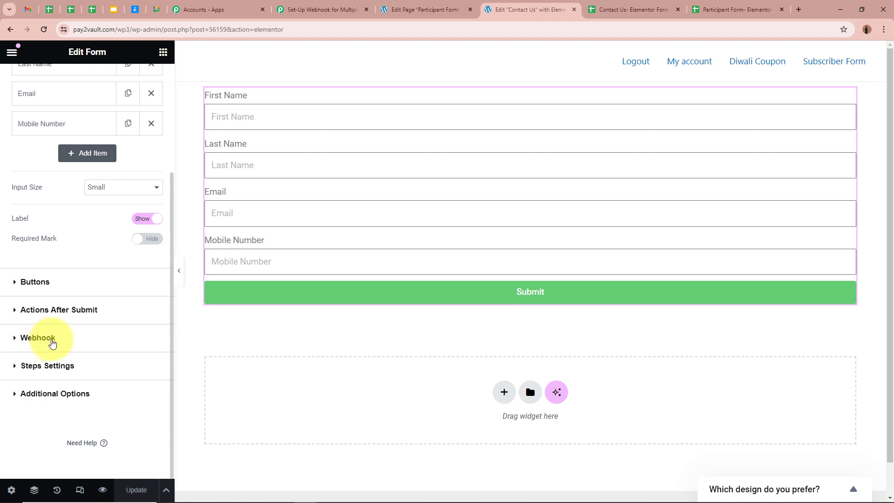
pyautogui.click(52, 343)
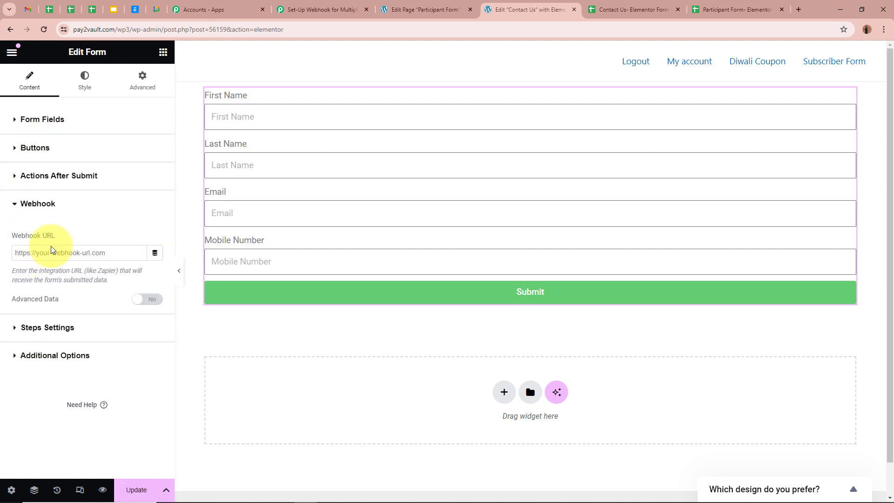
pyautogui.click(49, 254)
pyautogui.hotkey('ctrl', 'v')
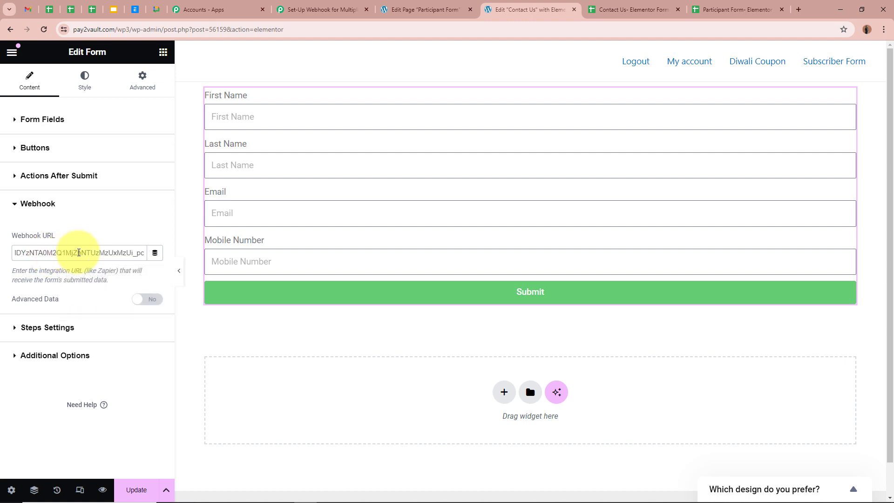
pyautogui.click(135, 490)
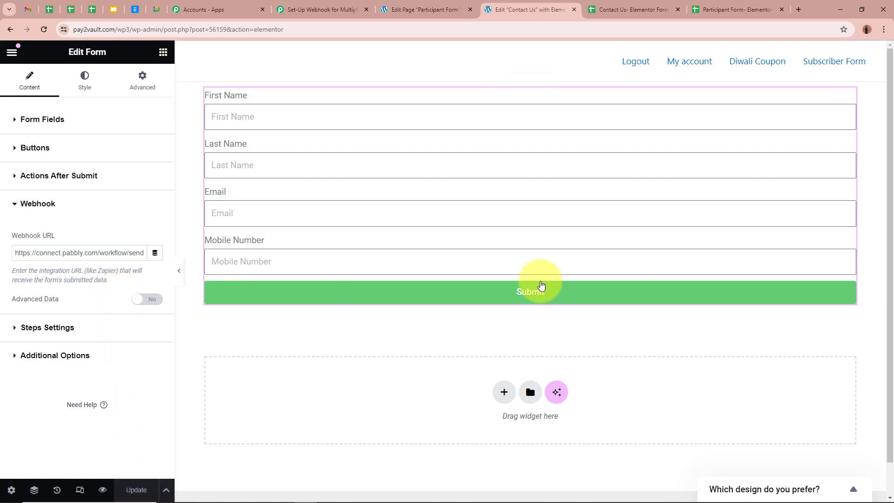
# Update the Contact Us page in the WordPress editor
pyautogui.click(10, 29)
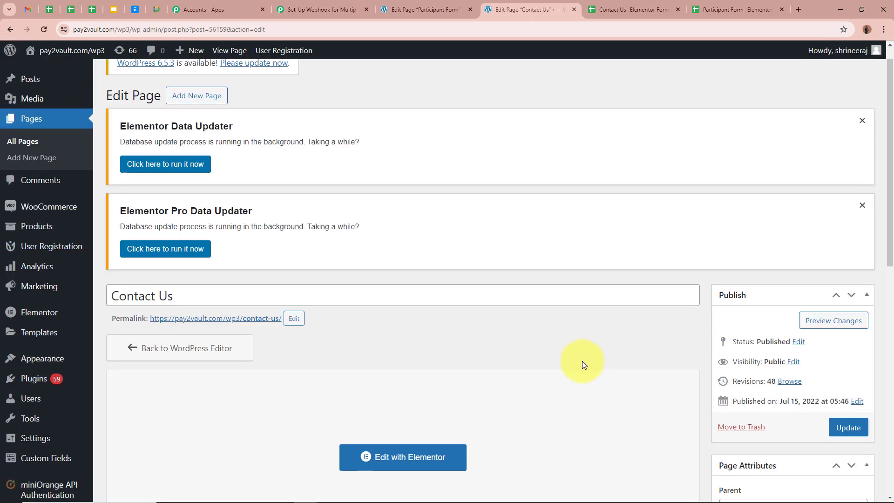
pyautogui.scroll(-4, 579, 362)
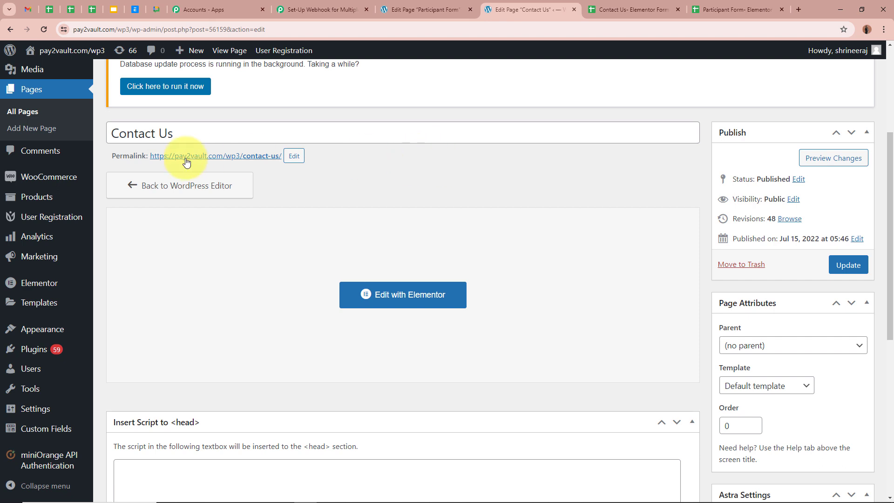
pyautogui.click(846, 268)
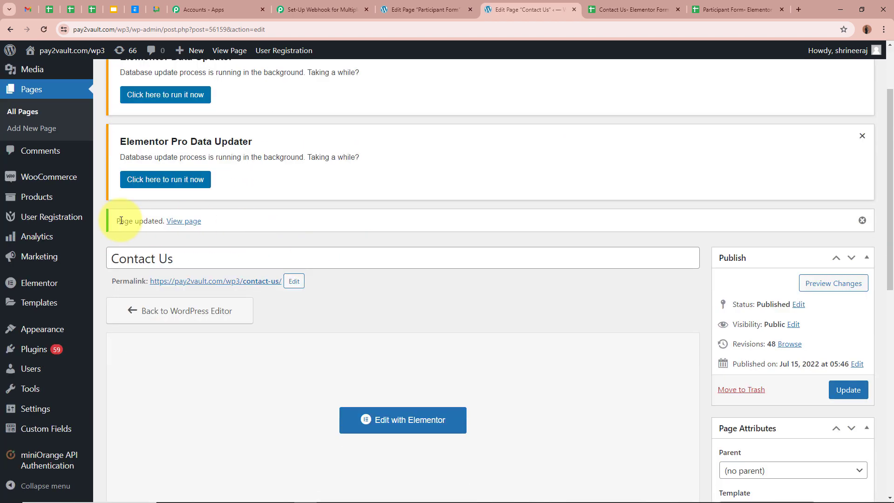
pyautogui.scroll(-3, 550, 294)
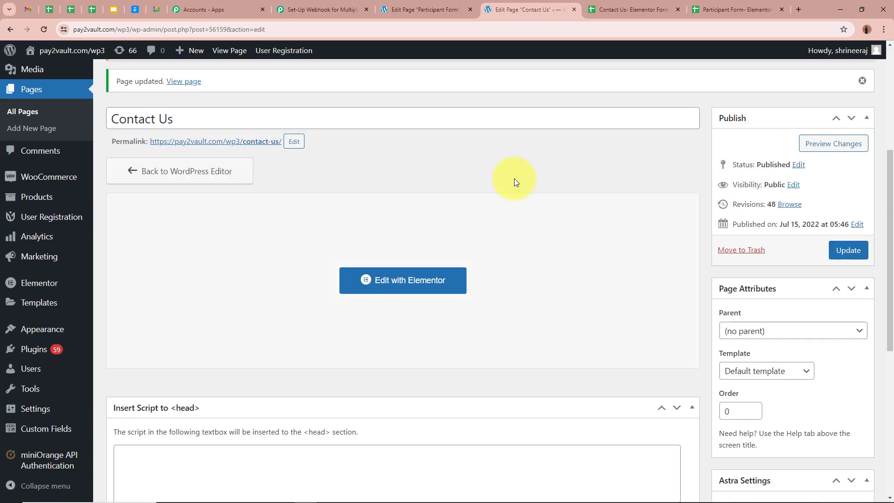
pyautogui.click(418, 4)
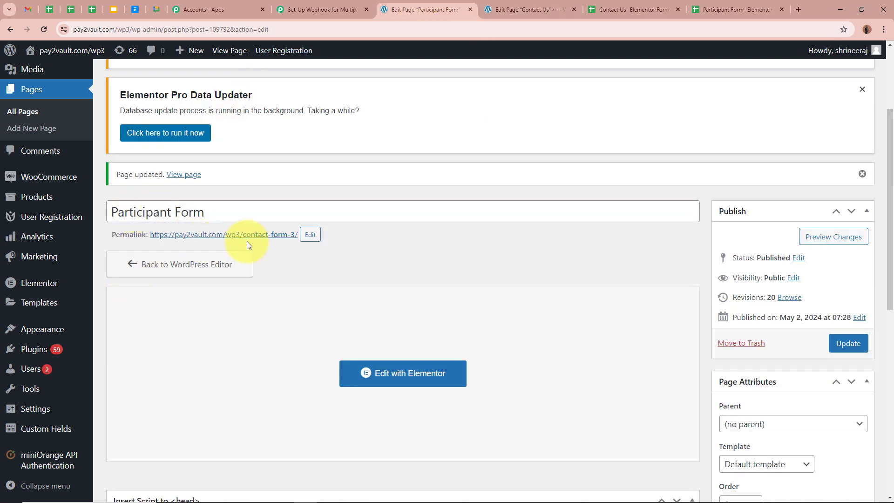
pyautogui.click(512, 8)
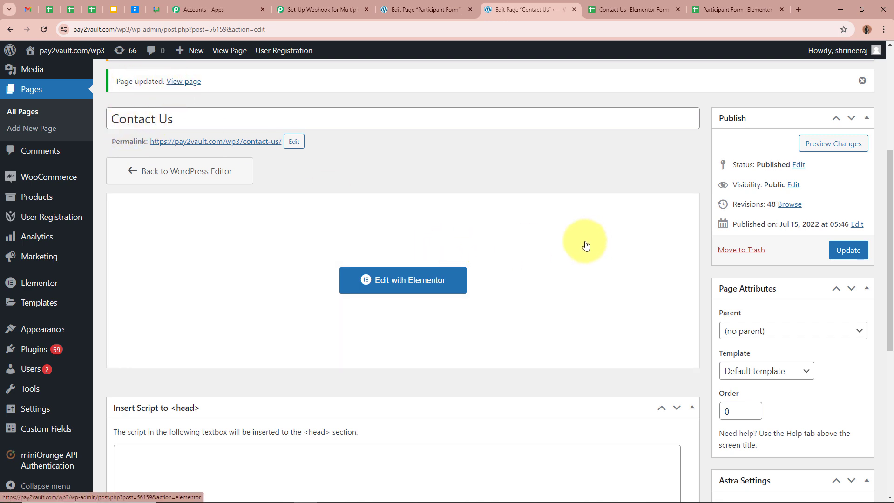
pyautogui.click(326, 11)
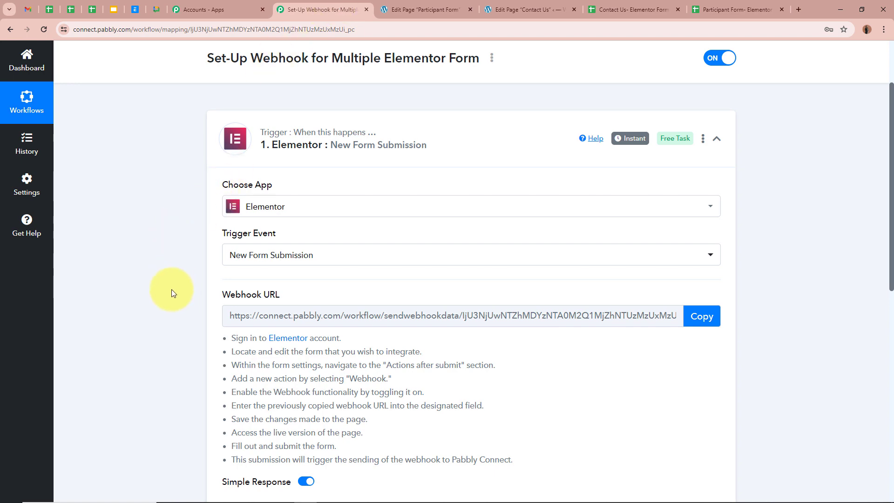
pyautogui.scroll(-6, 172, 293)
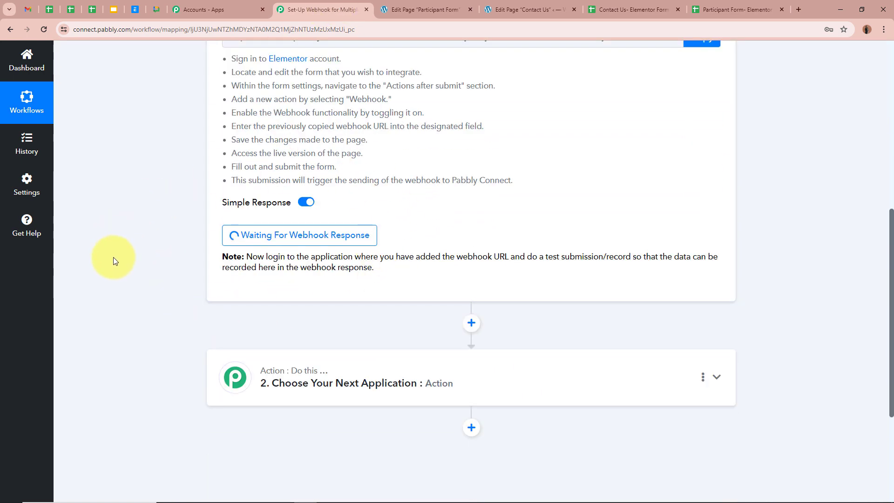
pyautogui.scroll(6, 574, 261)
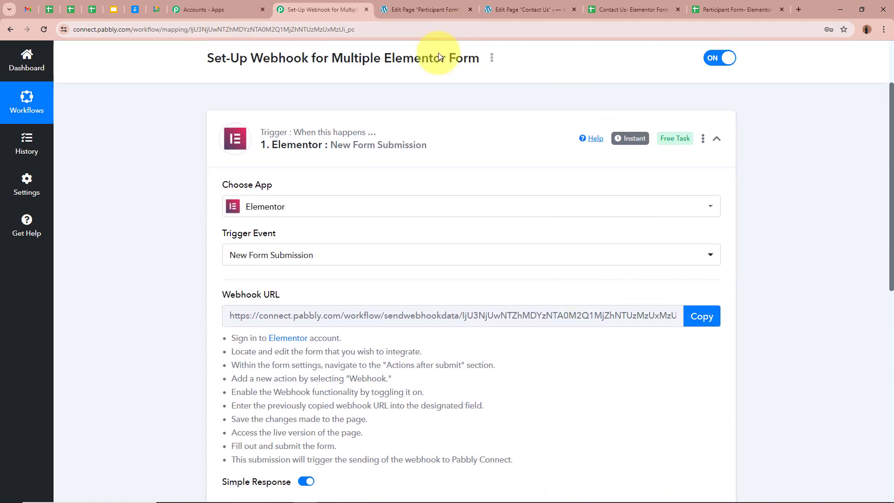
pyautogui.click(443, 5)
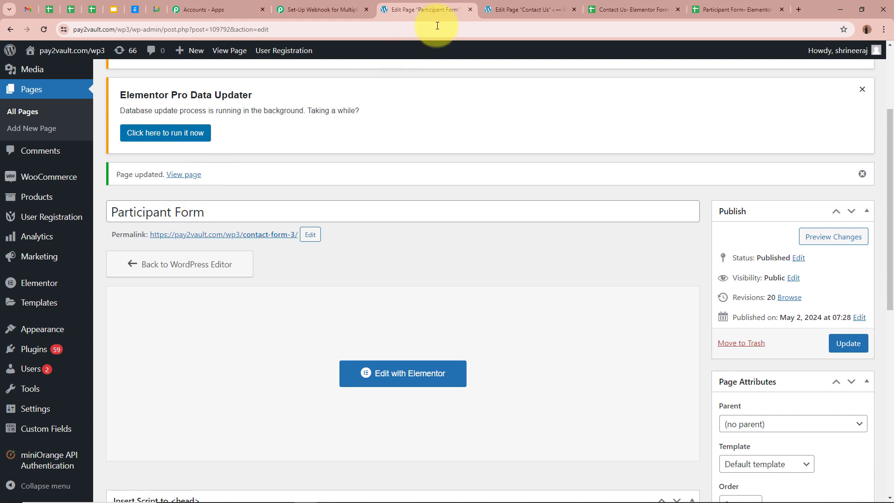
pyautogui.click(528, 9)
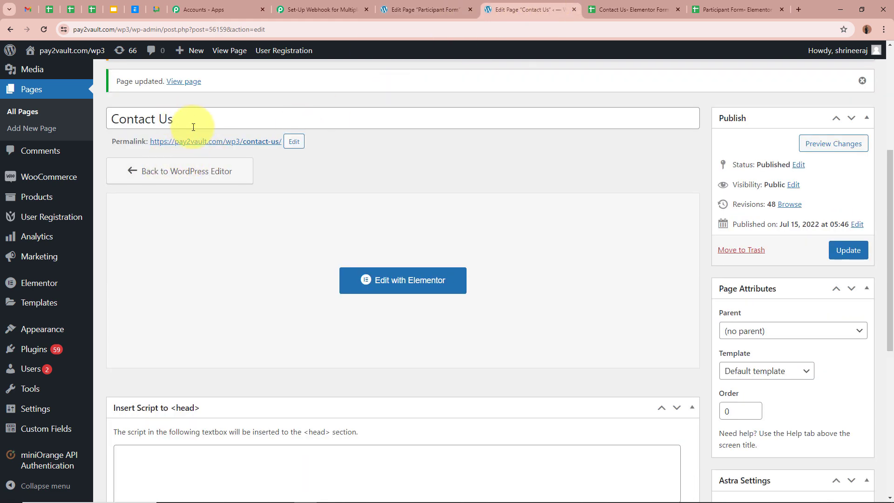
pyautogui.click(273, 11)
pyautogui.scroll(-6, 130, 356)
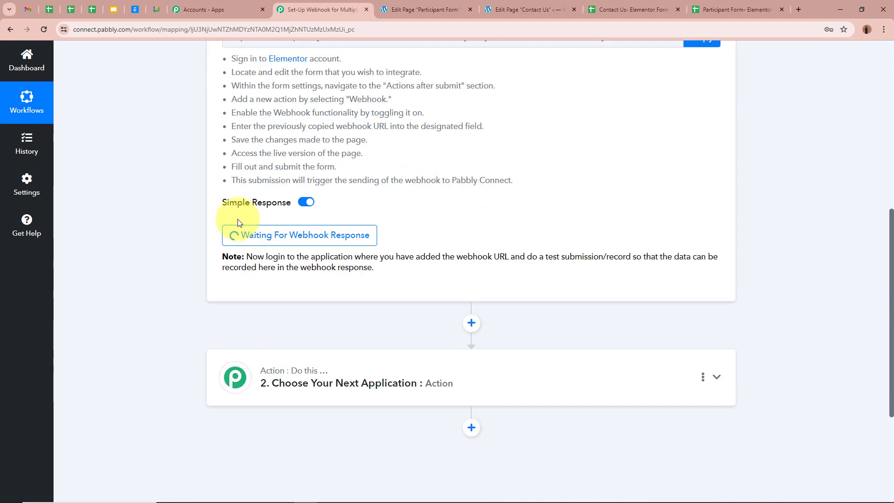
pyautogui.scroll(8, 466, 250)
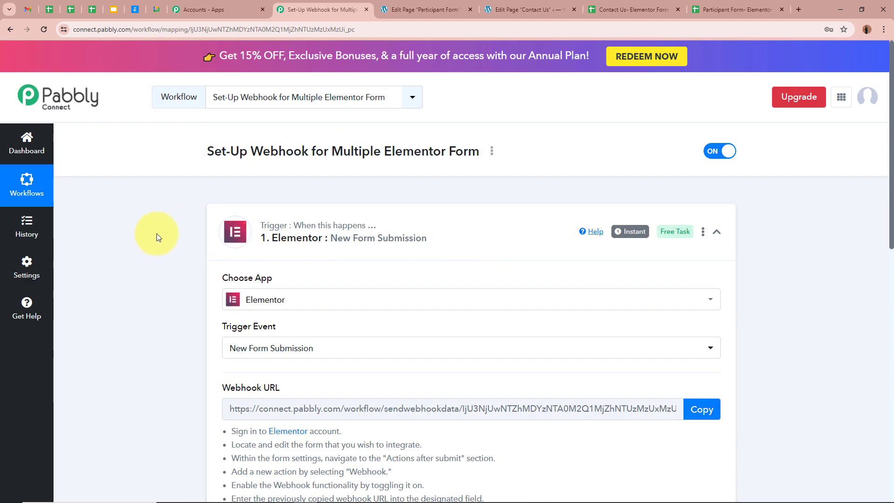
pyautogui.click(412, 9)
pyautogui.click(522, 8)
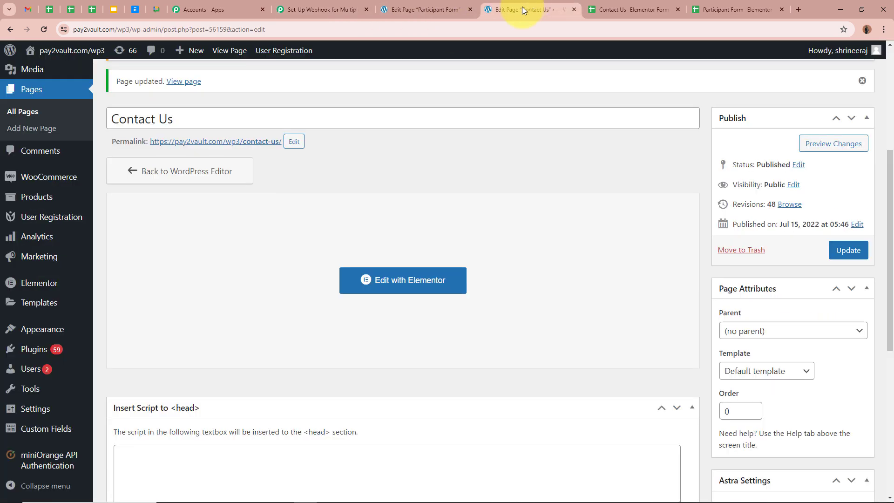
# Open the live Contact Us page in a new tab from its permalink
pyautogui.scroll(4, 512, 206)
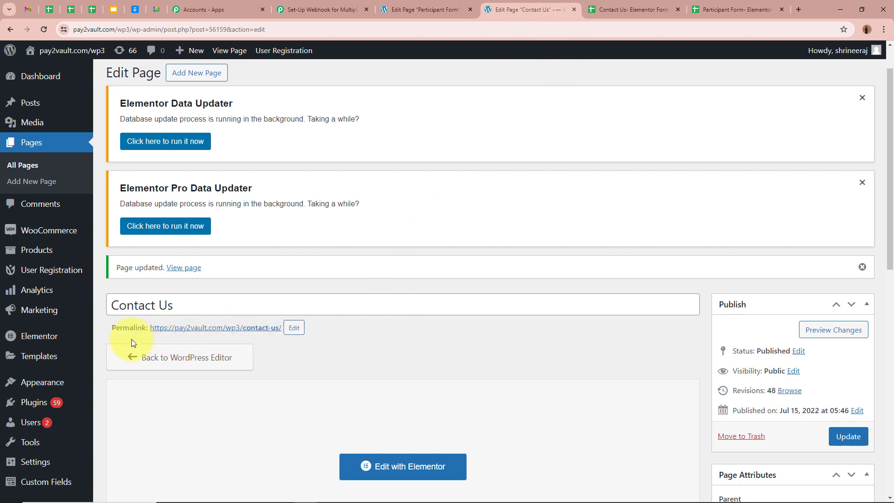
pyautogui.scroll(-2, 127, 334)
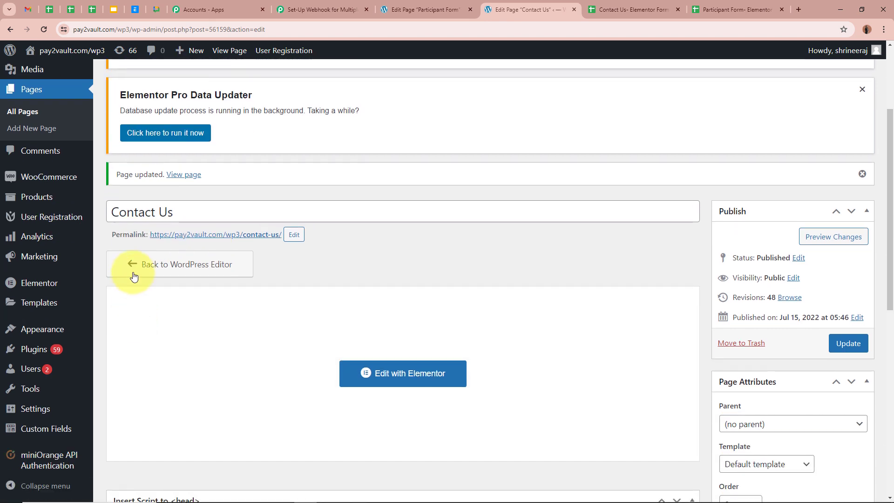
pyautogui.rightClick(198, 237)
pyautogui.click(251, 246)
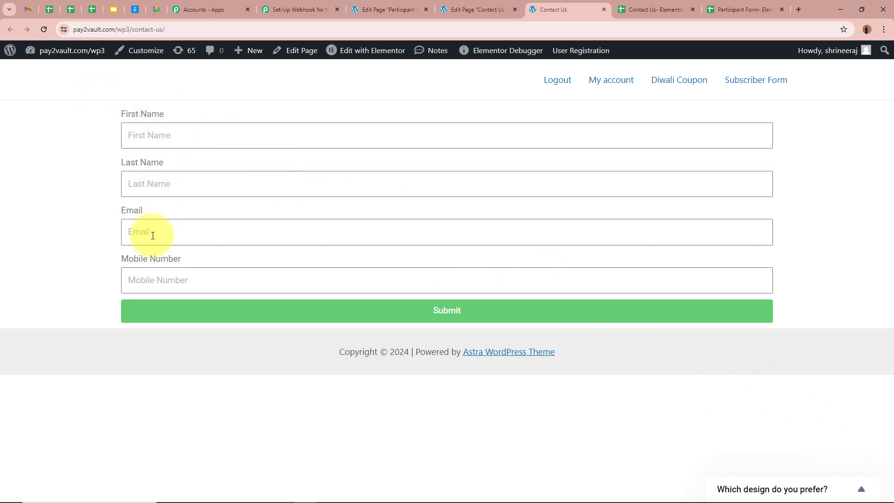
# Fill the Contact Us form with a test first name, last name and mobile number, and submit it
pyautogui.click(218, 135)
pyautogui.write('Test')
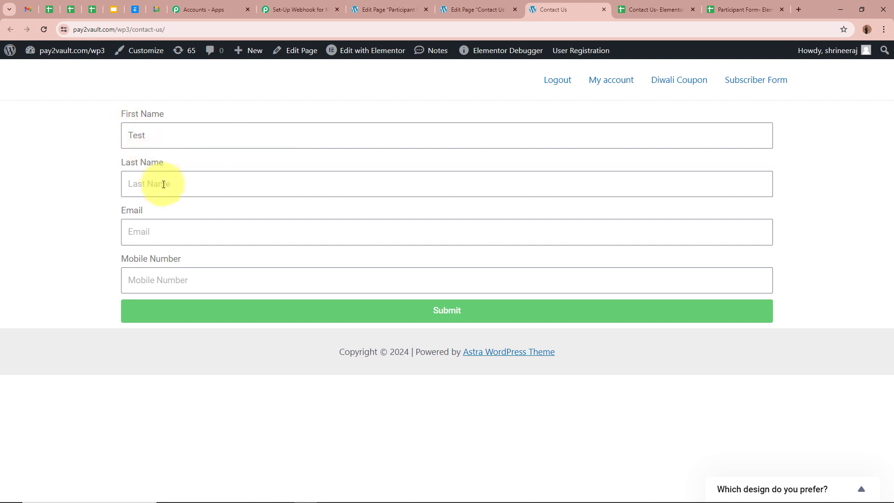
pyautogui.click(167, 186)
pyautogui.write('User')
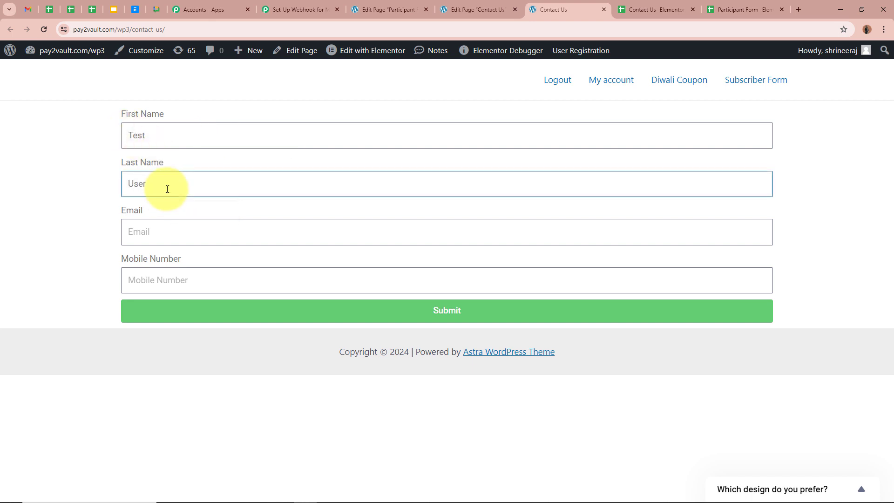
pyautogui.press('Tab')
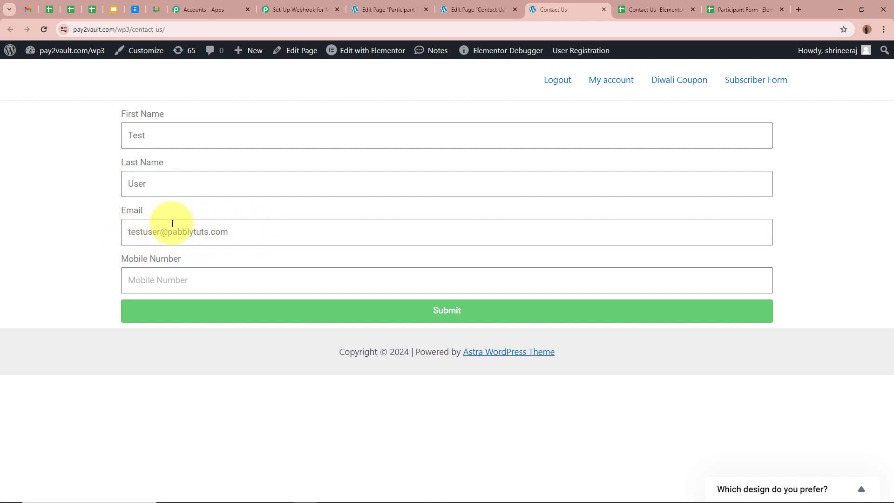
pyautogui.click(175, 282)
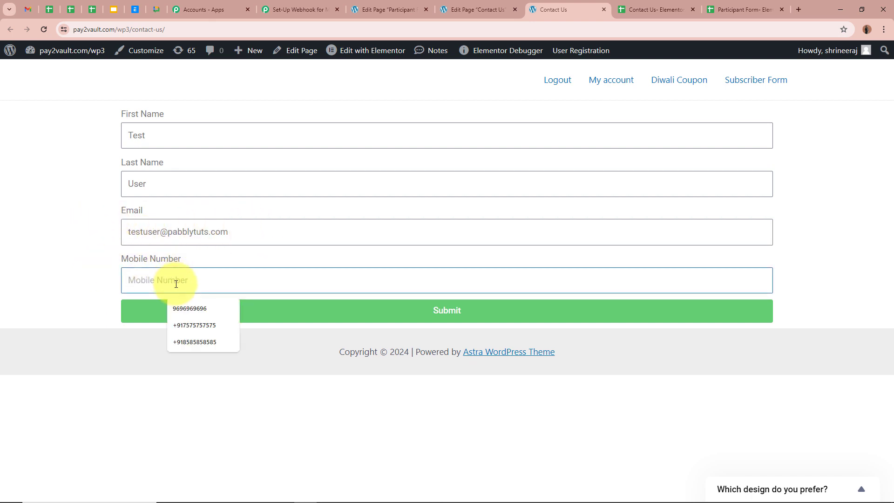
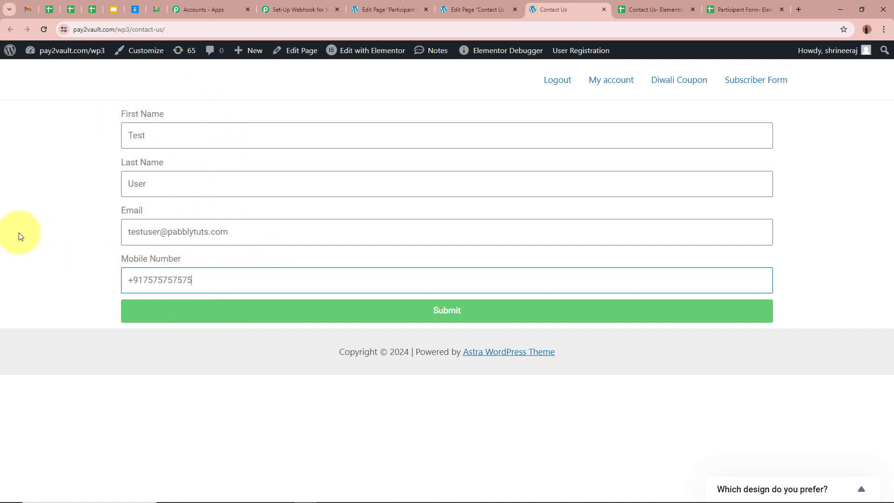
pyautogui.click(424, 313)
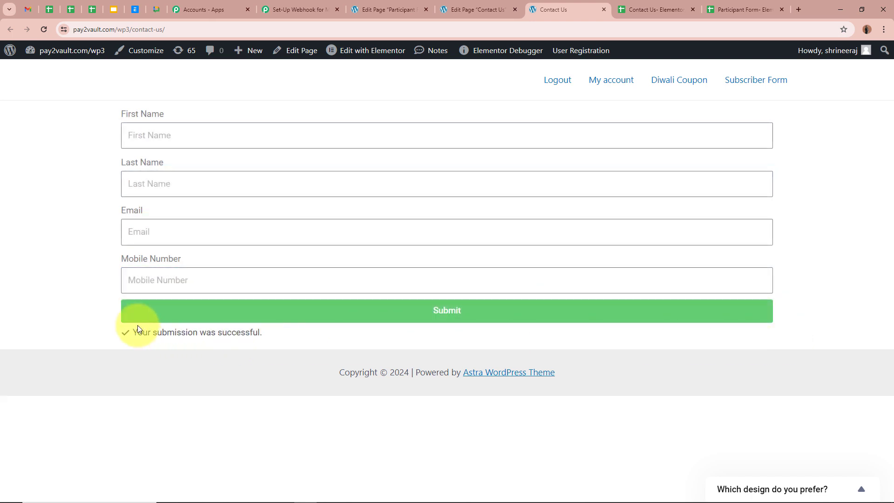
pyautogui.moveTo(131, 333); pyautogui.dragTo(265, 385)
pyautogui.click(257, 399)
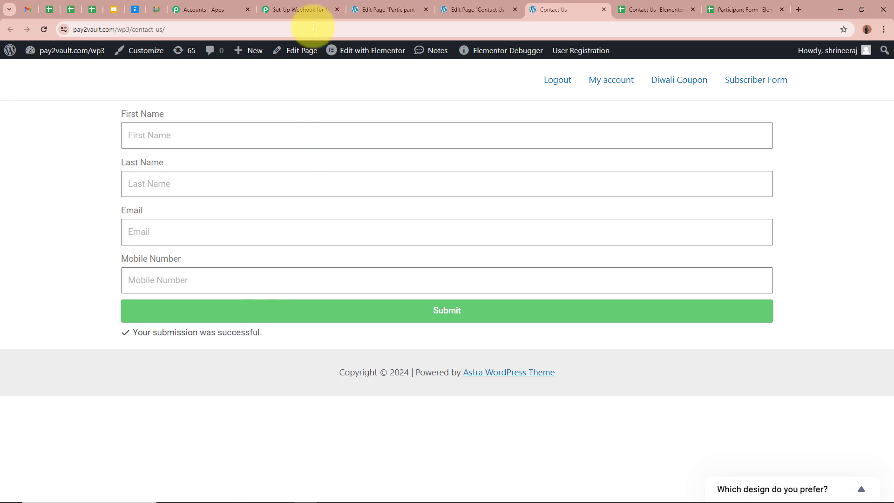
# Check that Pabbly captured the Contact Us test submission as Response A
pyautogui.click(314, 6)
pyautogui.scroll(-7, 124, 246)
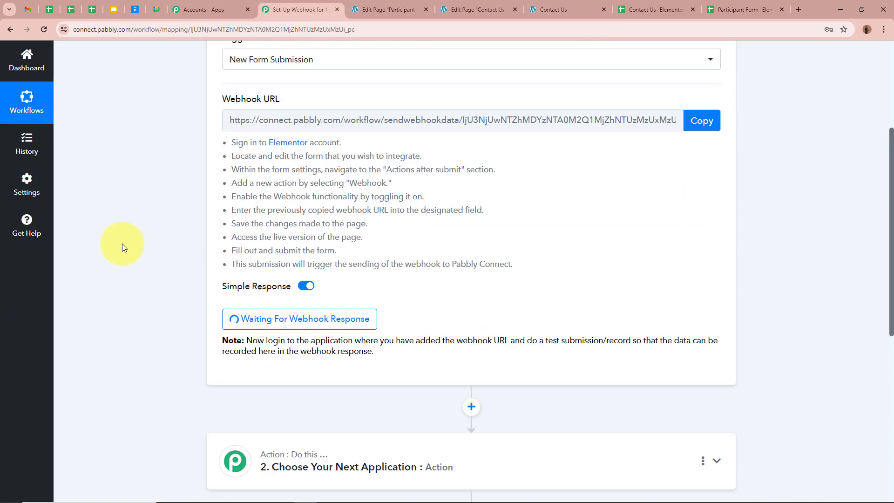
pyautogui.scroll(-3, 41, 308)
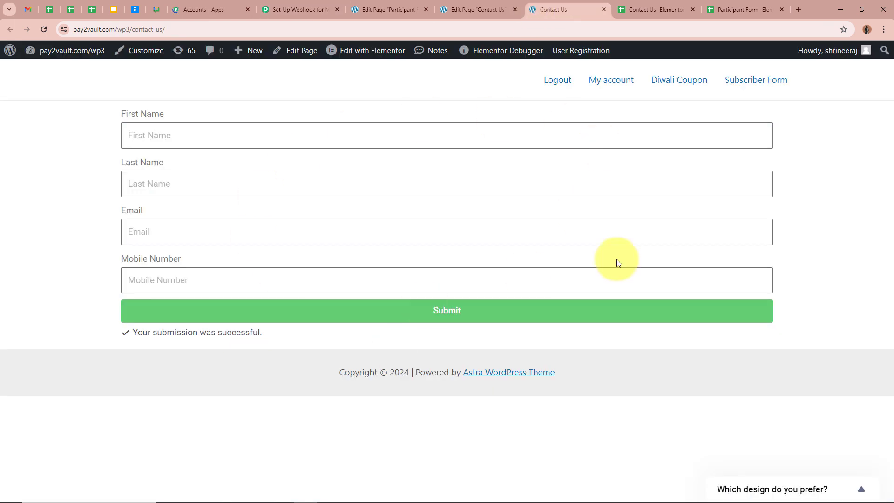
pyautogui.click(290, 9)
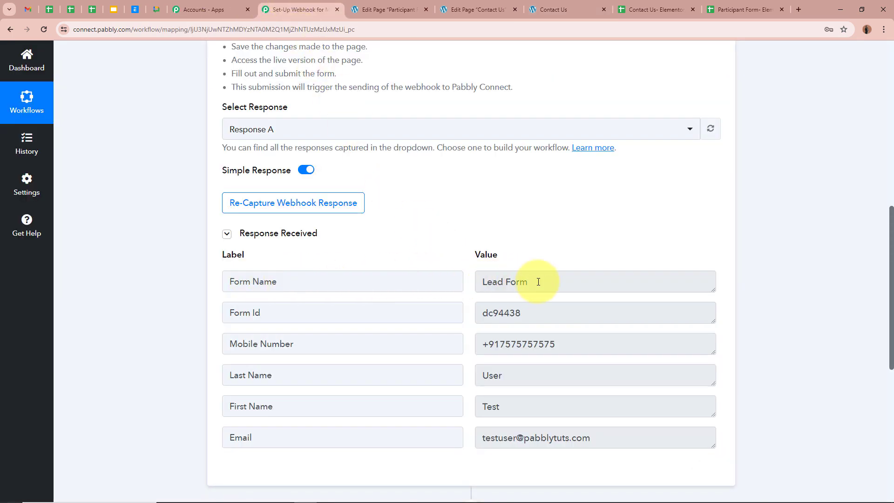
pyautogui.scroll(-2, 540, 282)
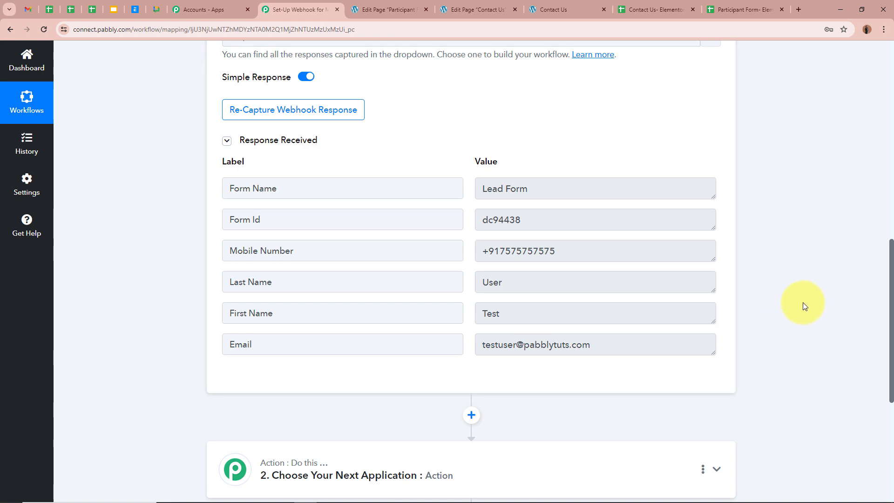
pyautogui.scroll(1, 802, 302)
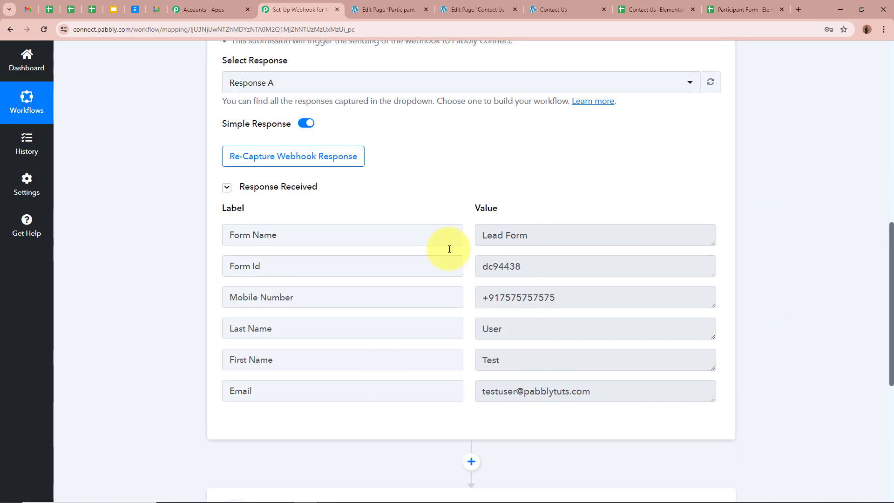
pyautogui.click(543, 7)
pyautogui.click(476, 7)
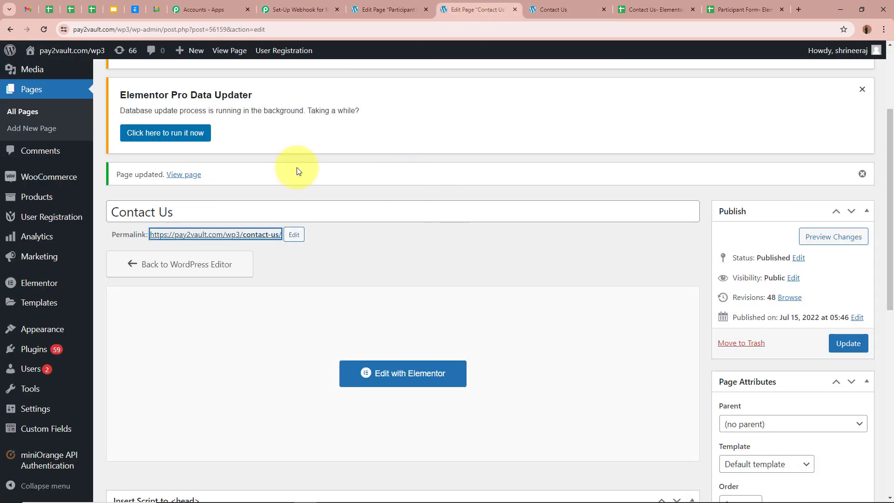
pyautogui.click(298, 10)
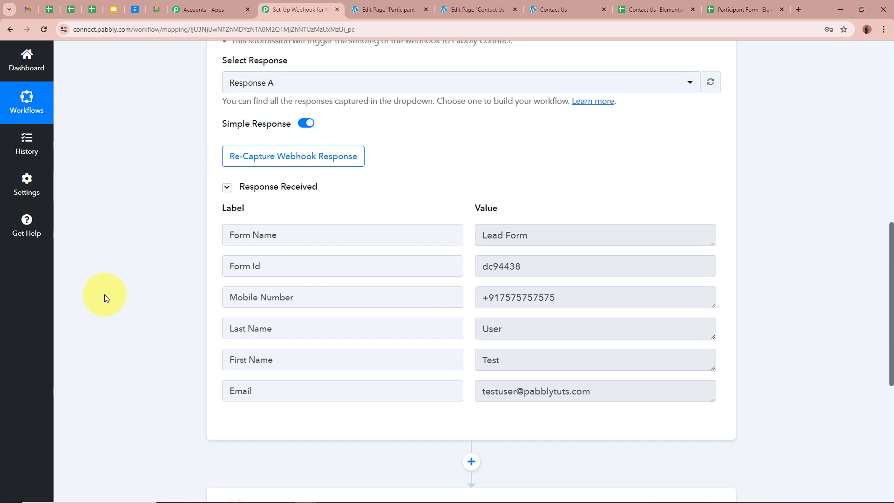
pyautogui.click(386, 8)
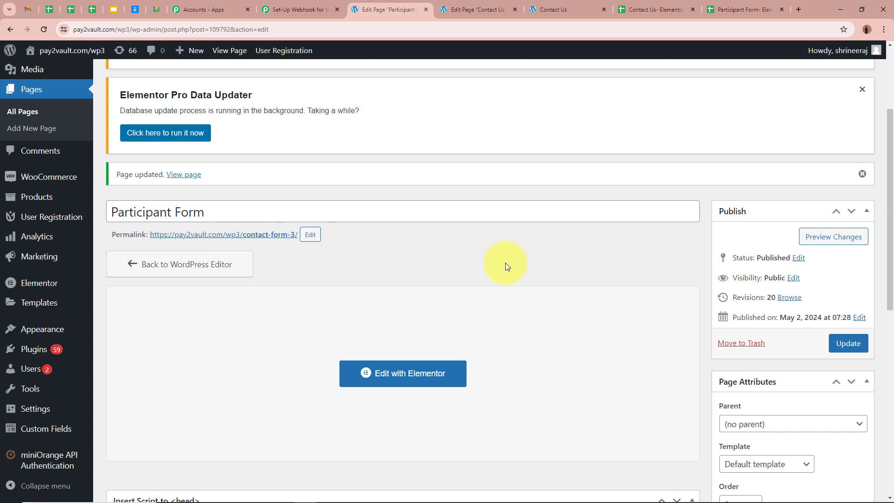
# Re-capture the webhook response, confirming with Yes, then go to the Participant Form editor
pyautogui.click(293, 10)
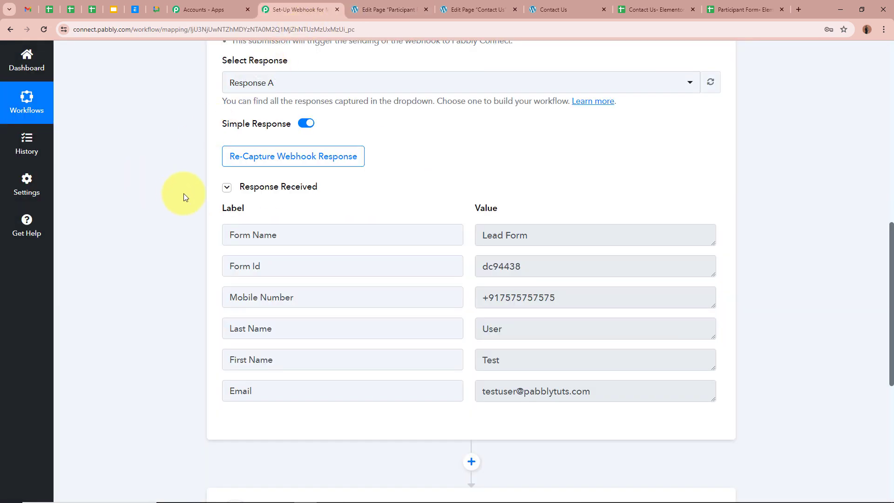
pyautogui.scroll(3, 183, 194)
pyautogui.click(229, 300)
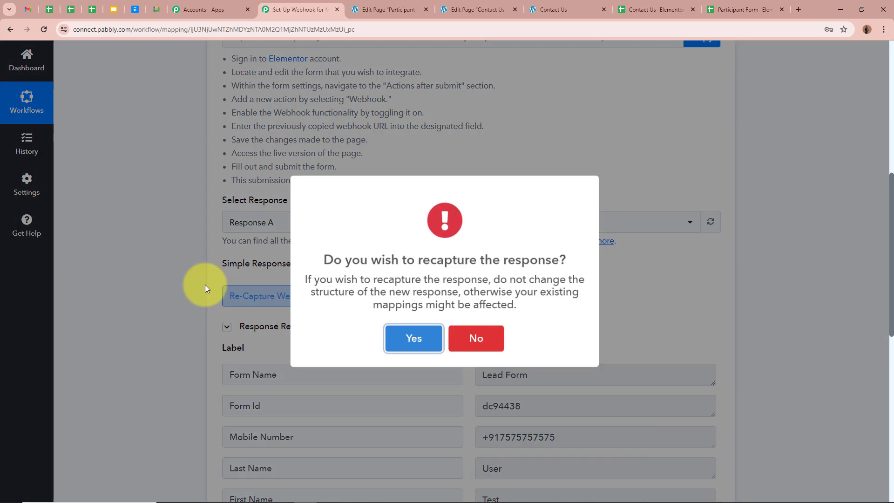
pyautogui.click(405, 336)
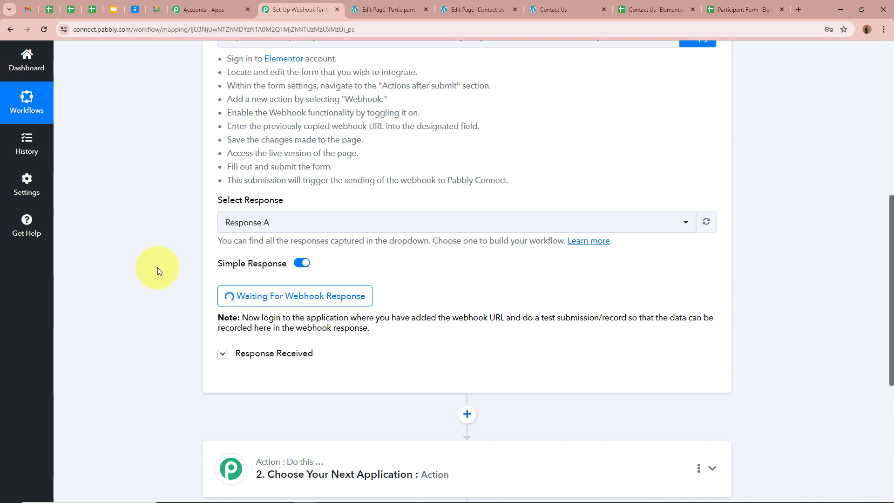
pyautogui.click(375, 10)
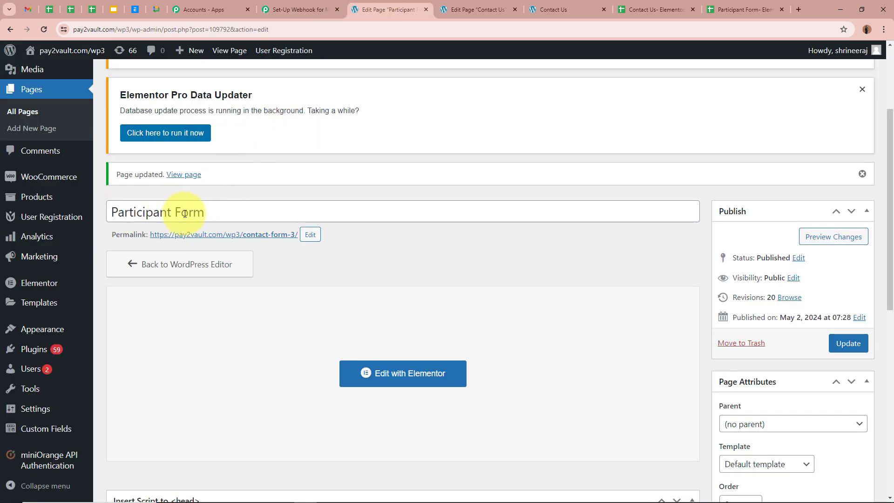
# Close the Contact Us tab and open the live Participant Form page in a new tab
pyautogui.click(602, 10)
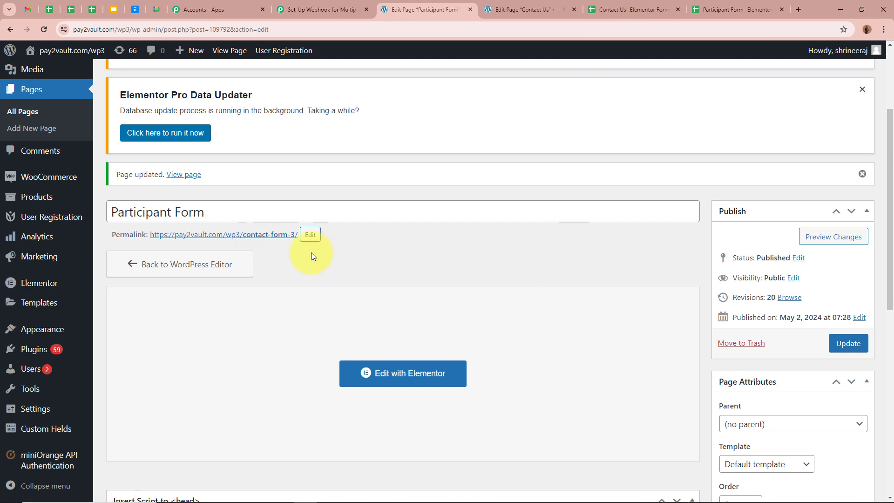
pyautogui.rightClick(262, 235)
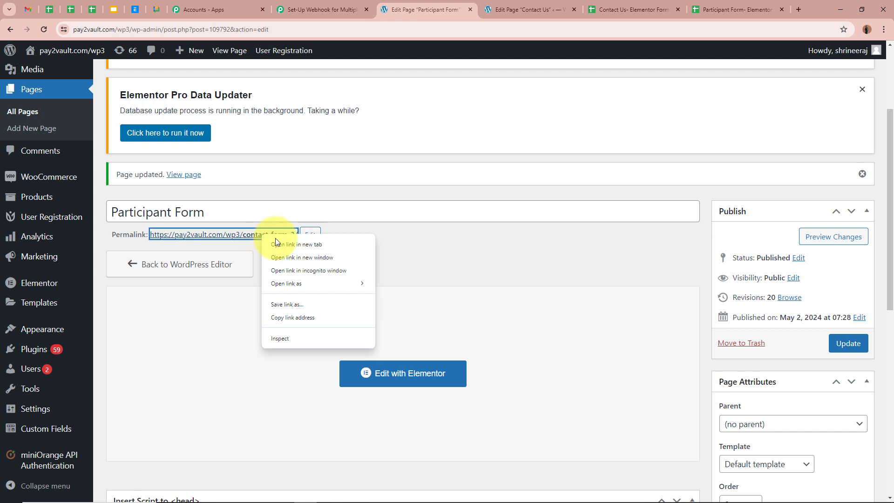
pyautogui.click(287, 245)
pyautogui.click(490, 3)
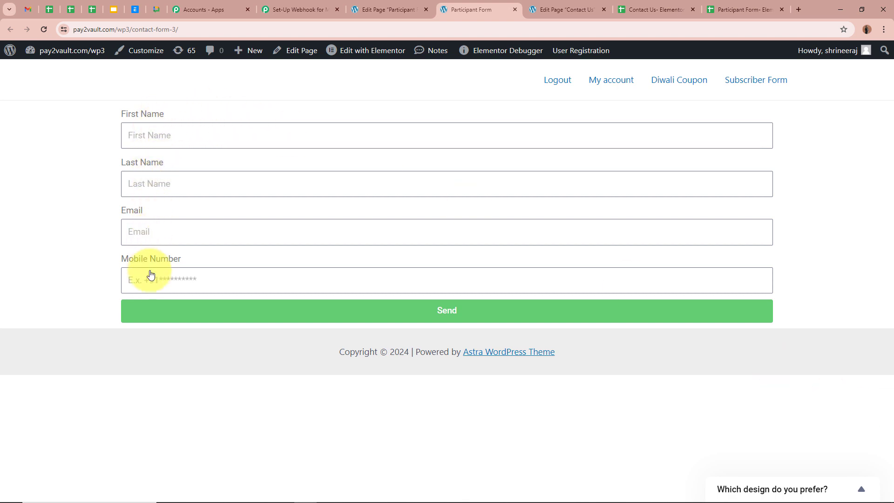
# Fill the Participant Form with a test name, email address and mobile number, and submit it
pyautogui.click(213, 138)
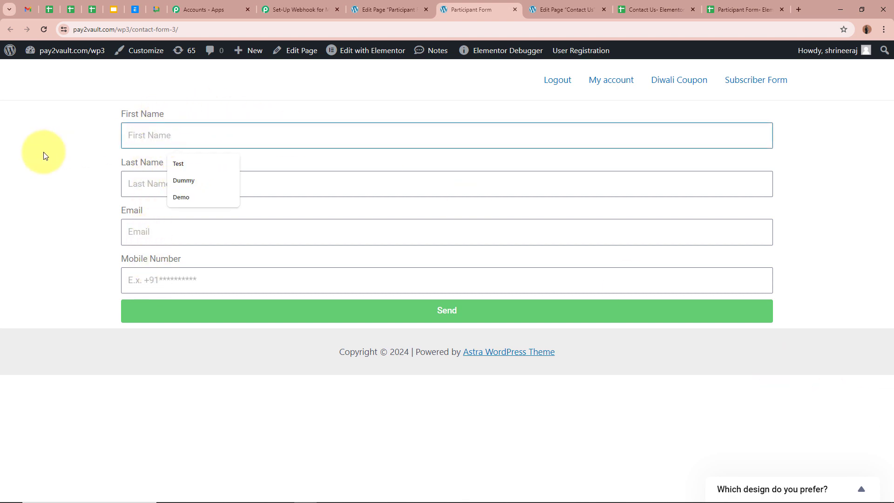
pyautogui.write('Demo')
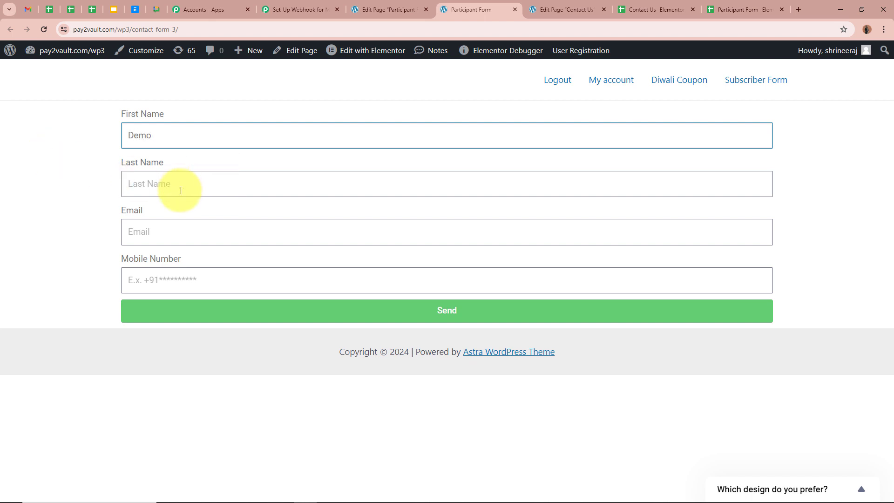
pyautogui.click(153, 181)
pyautogui.write('Account')
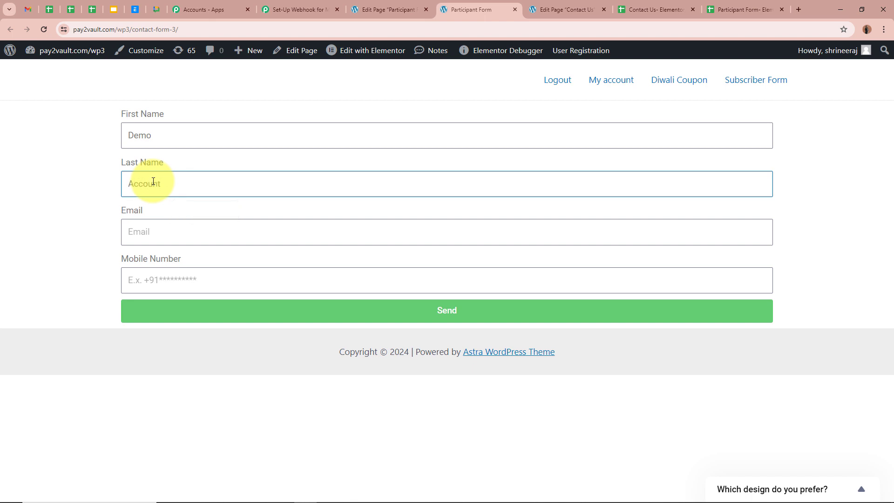
pyautogui.click(173, 237)
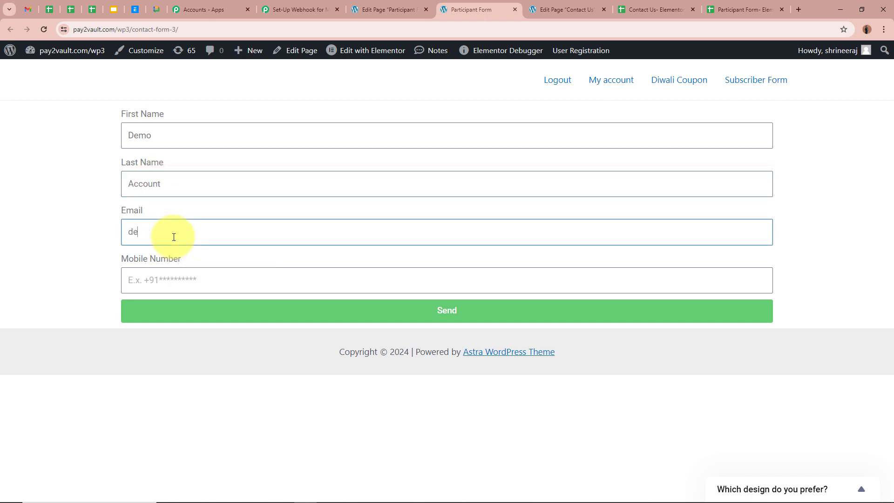
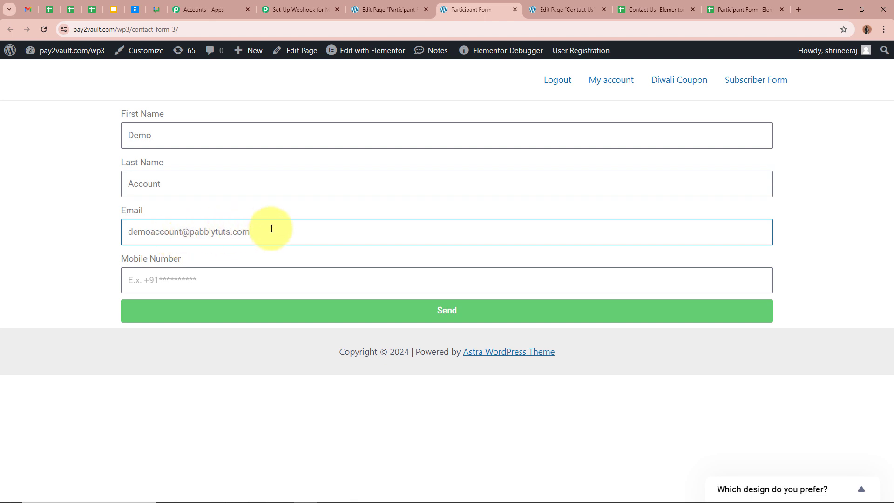
pyautogui.click(254, 276)
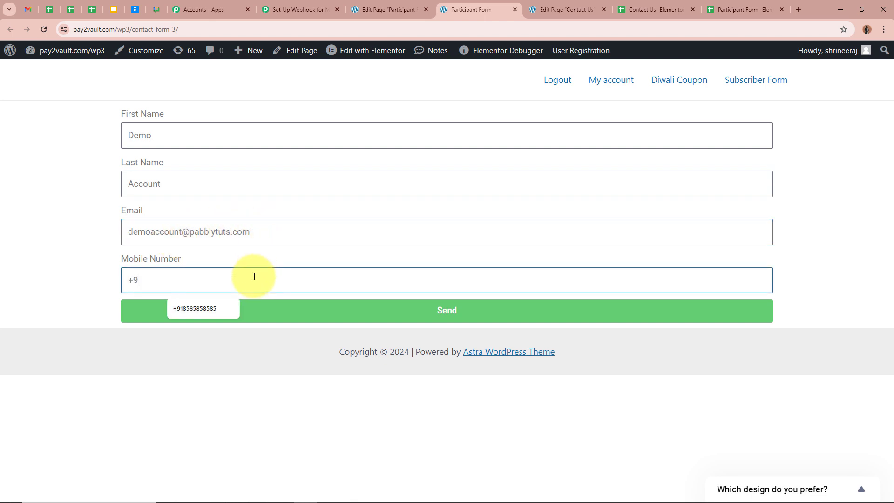
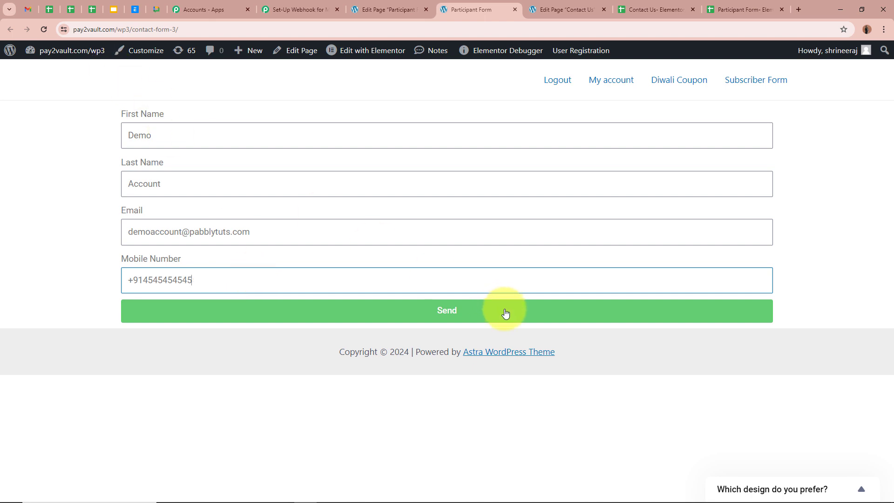
pyautogui.click(505, 313)
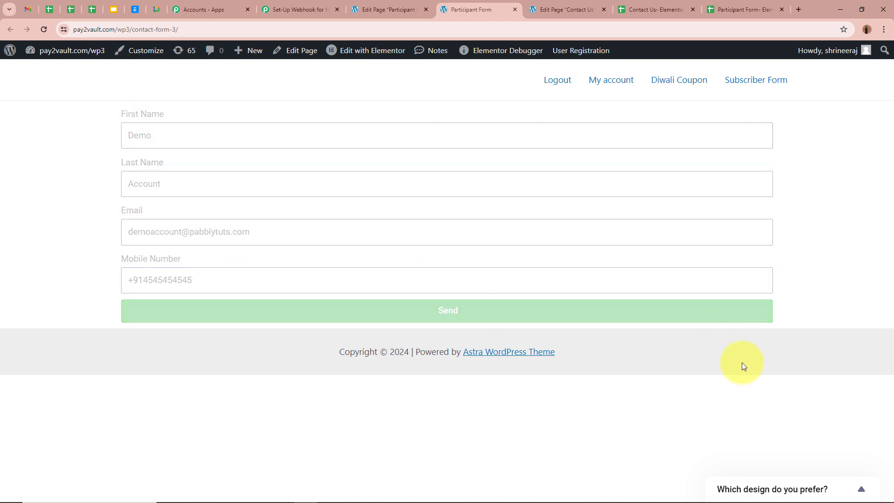
pyautogui.moveTo(132, 335); pyautogui.dragTo(289, 335)
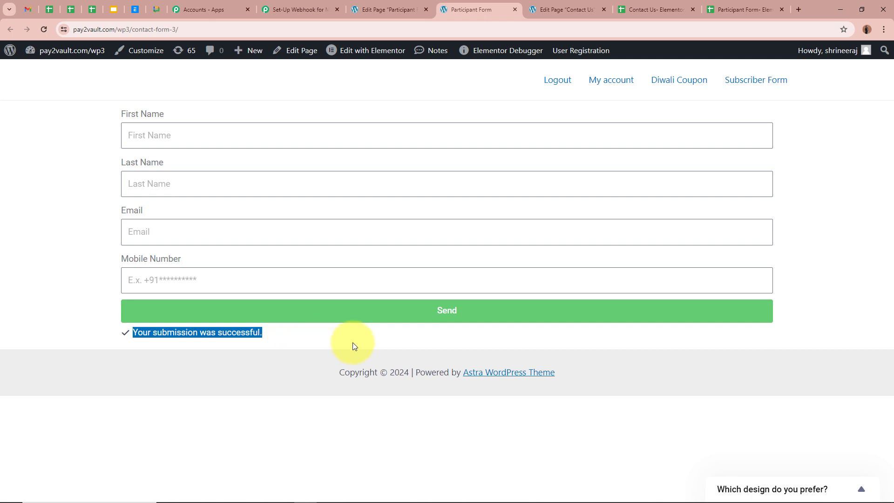
pyautogui.click(222, 394)
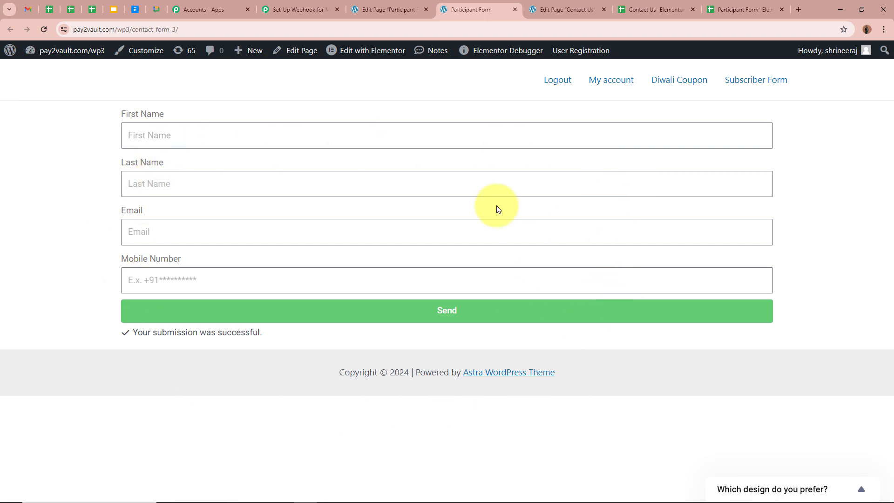
# Review the captured Participant Form webhook response and close the live Participant Form tab
pyautogui.click(274, 16)
pyautogui.scroll(-2, 93, 268)
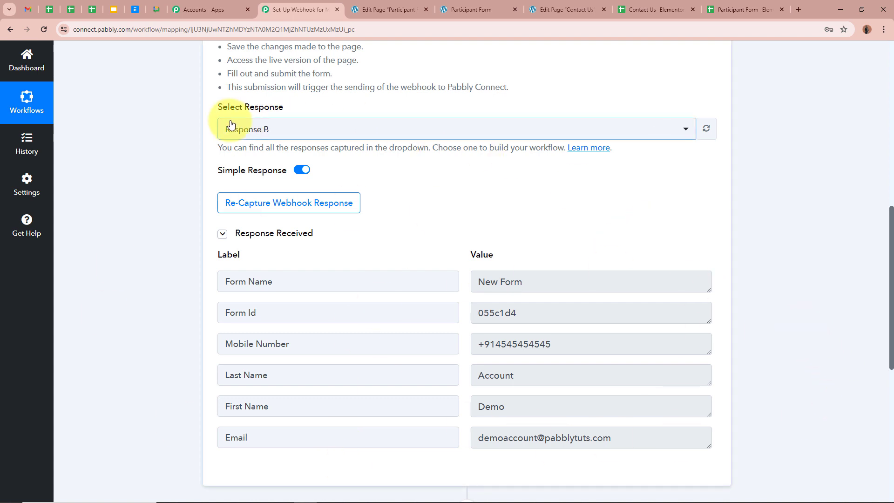
pyautogui.scroll(-1, 151, 290)
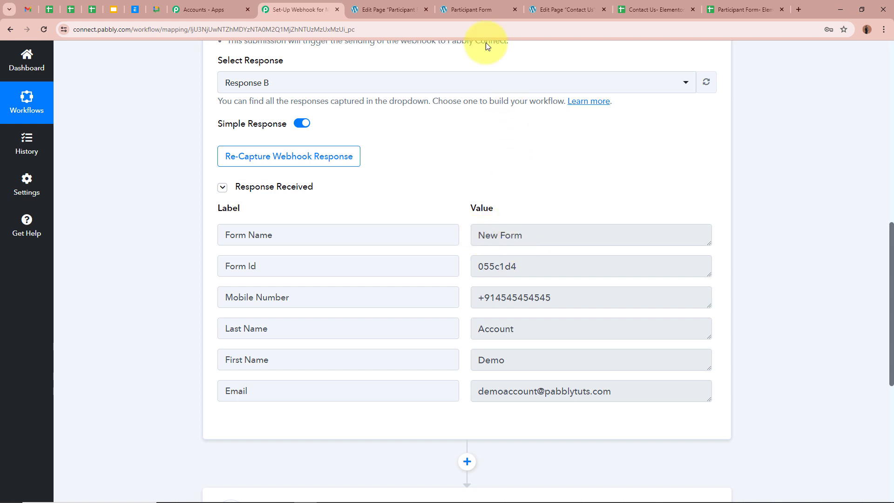
pyautogui.click(472, 8)
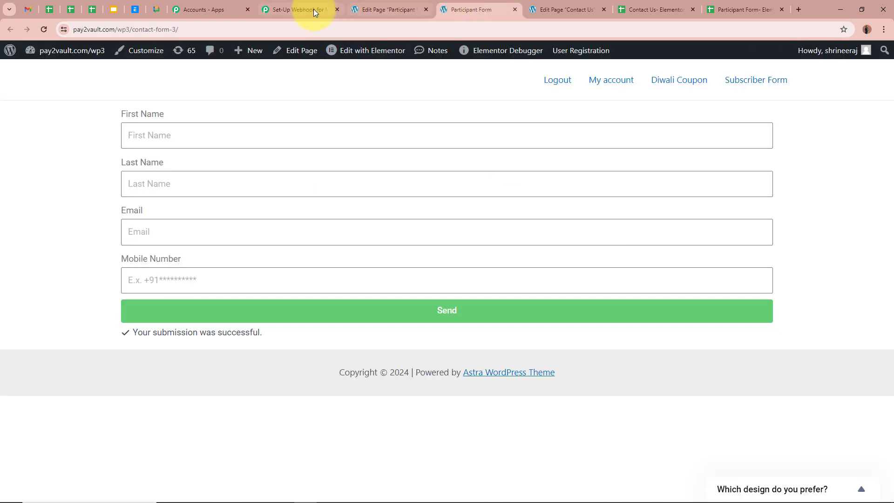
pyautogui.click(314, 9)
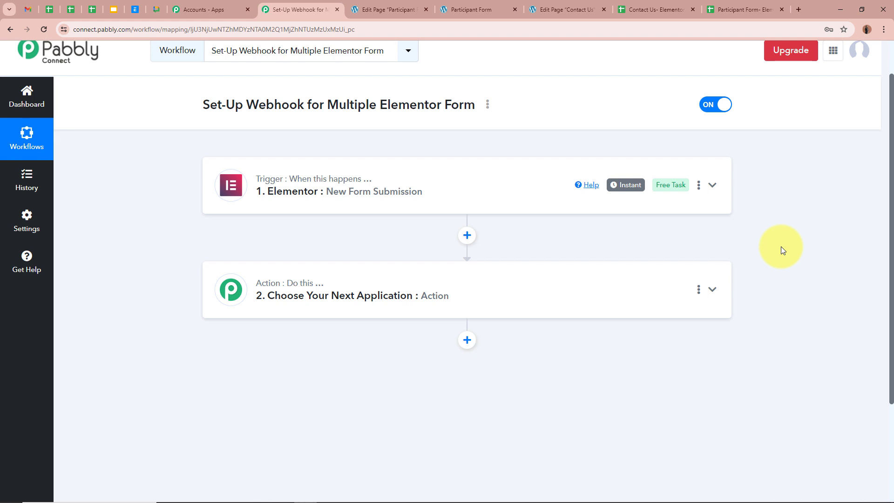
pyautogui.click(515, 10)
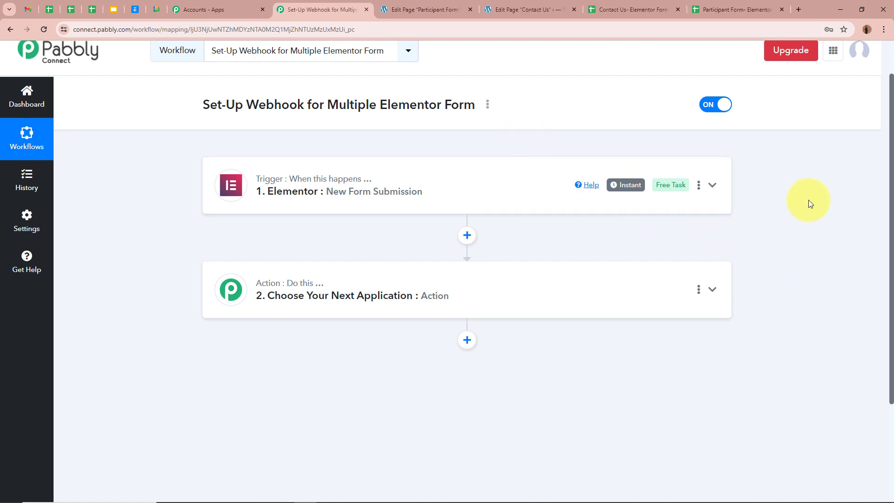
pyautogui.click(429, 10)
pyautogui.click(529, 9)
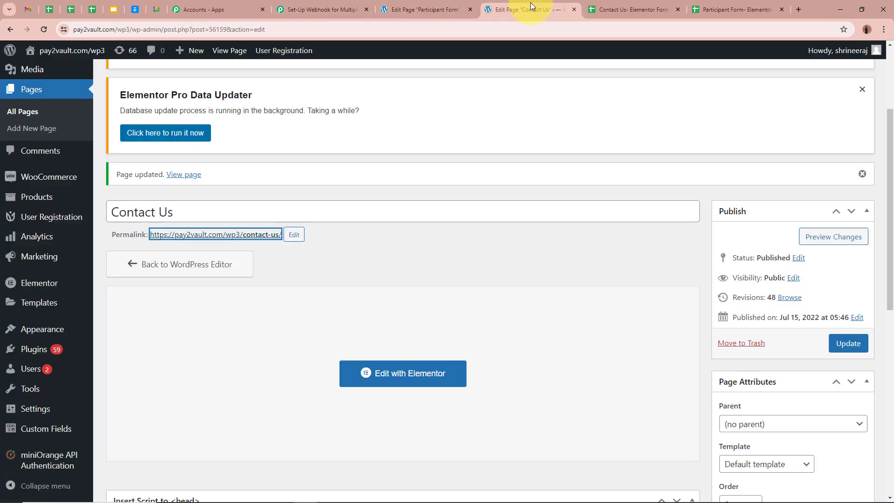
pyautogui.click(432, 9)
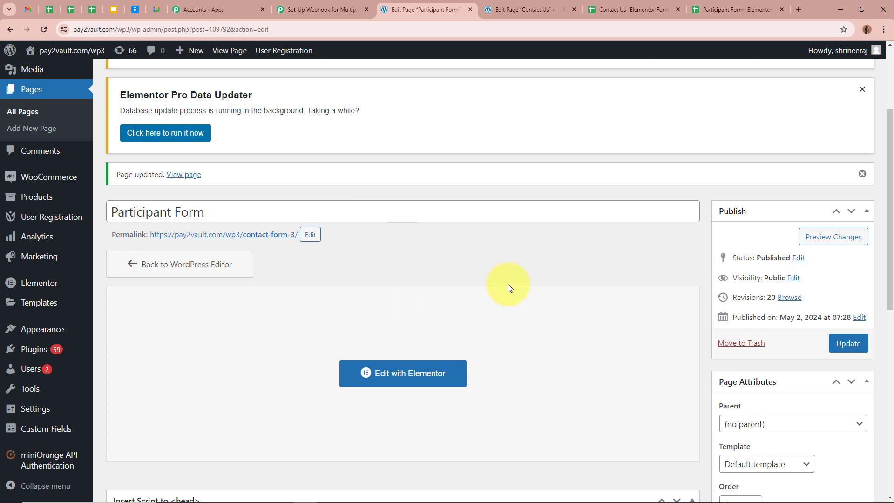
pyautogui.click(515, 10)
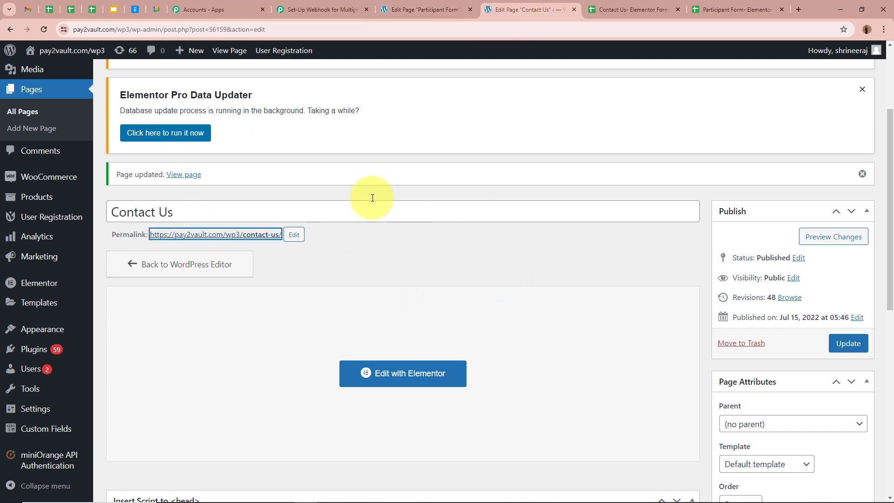
pyautogui.click(347, 9)
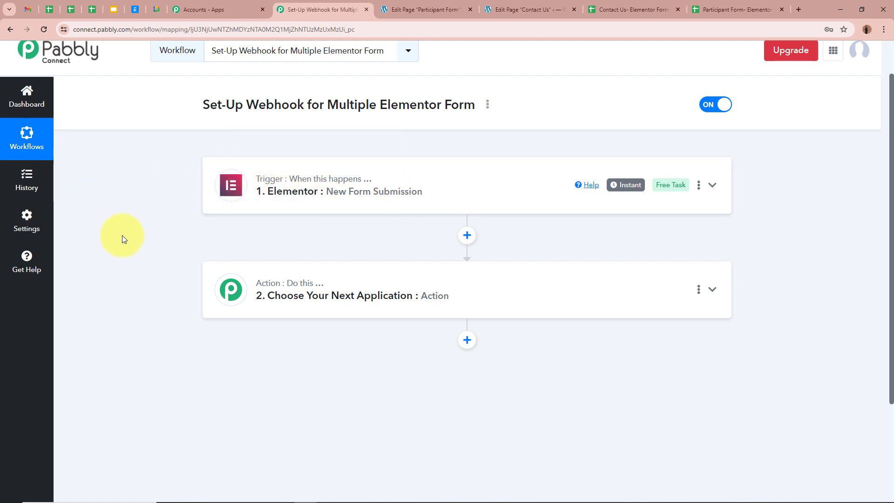
# Check the Contact Us and Participant Form spreadsheets, then return to the Pabbly workflow
pyautogui.click(650, 10)
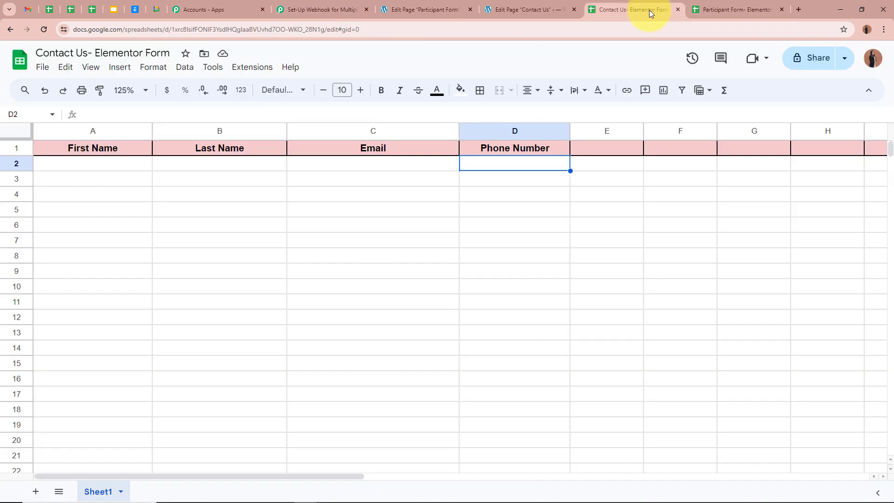
pyautogui.click(734, 9)
pyautogui.click(628, 11)
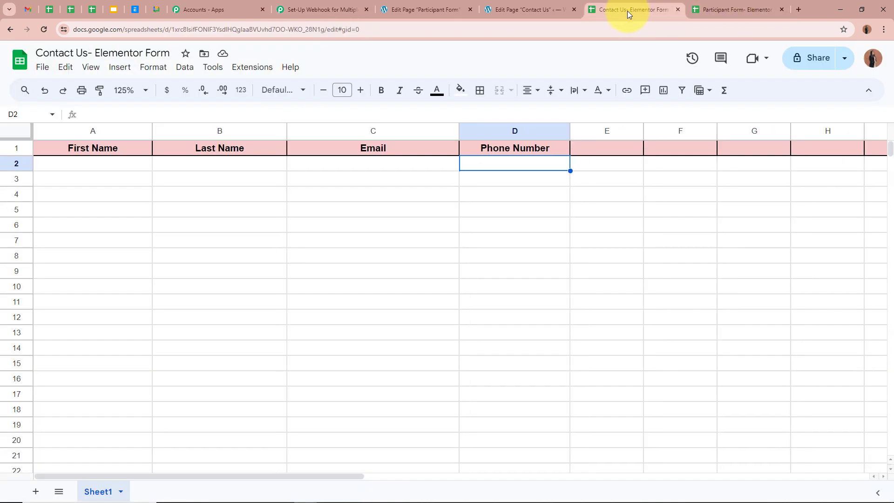
pyautogui.click(320, 9)
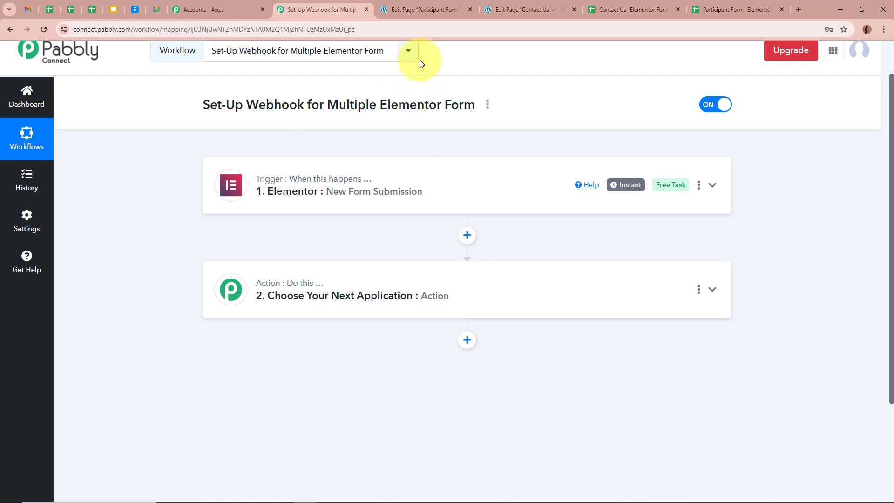
pyautogui.click(641, 6)
pyautogui.click(733, 9)
pyautogui.click(321, 10)
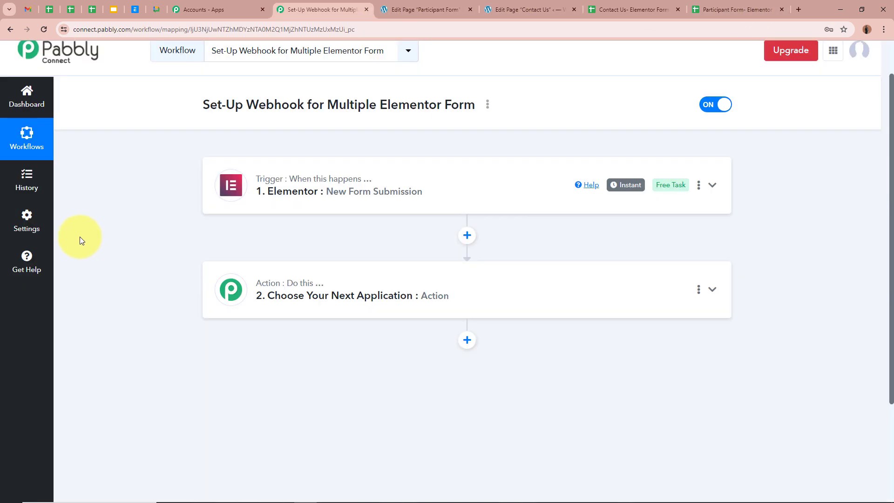
pyautogui.scroll(-1, 80, 240)
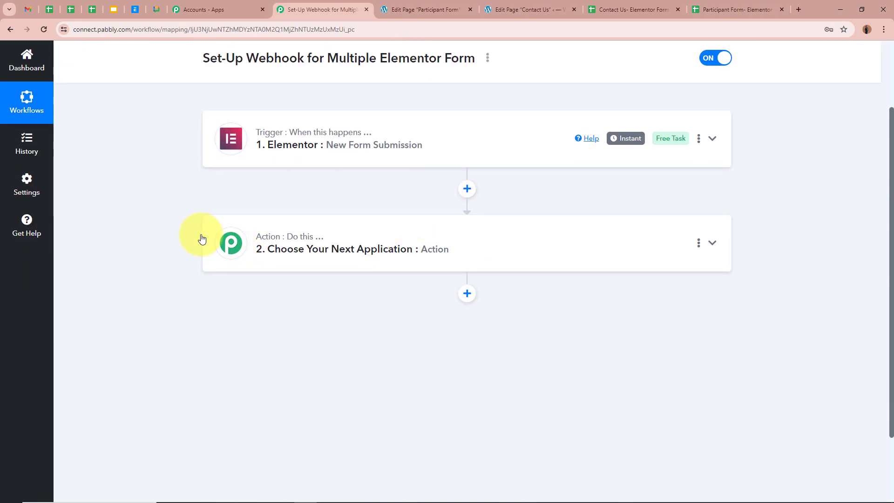
# Set the action step to Router (Pabbly) with the Conditionally Run event and connect it
pyautogui.click(712, 242)
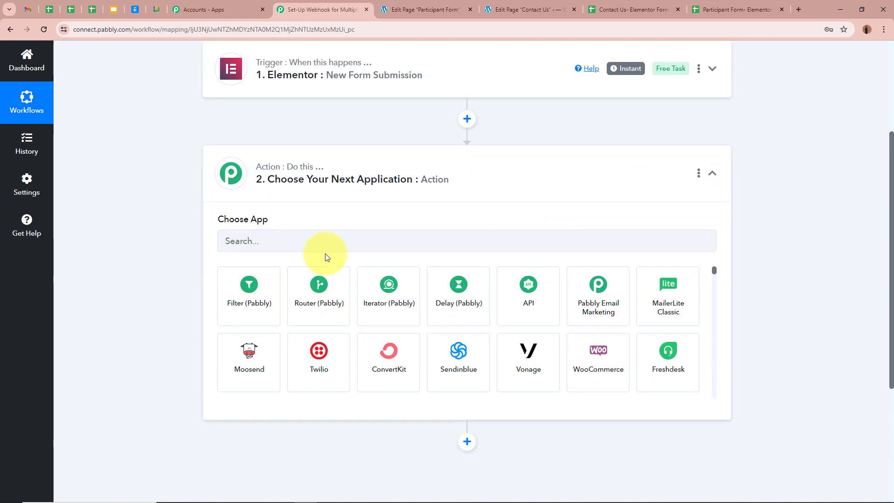
pyautogui.click(320, 300)
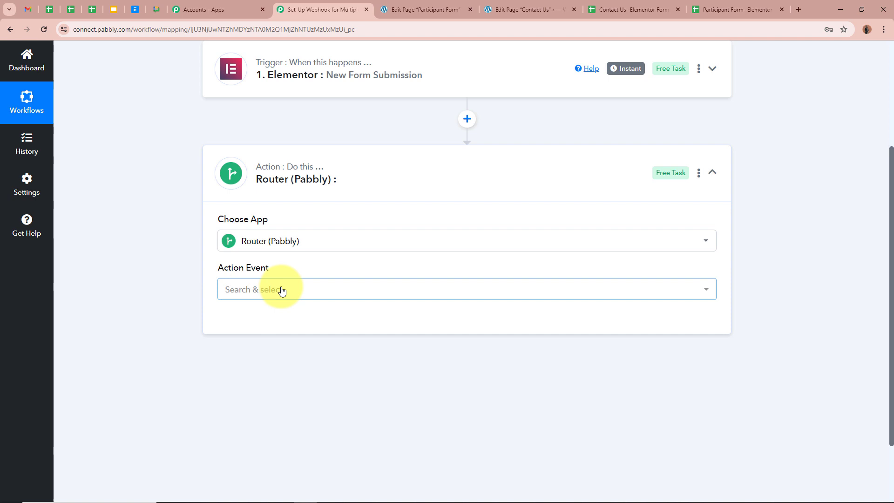
pyautogui.click(279, 291)
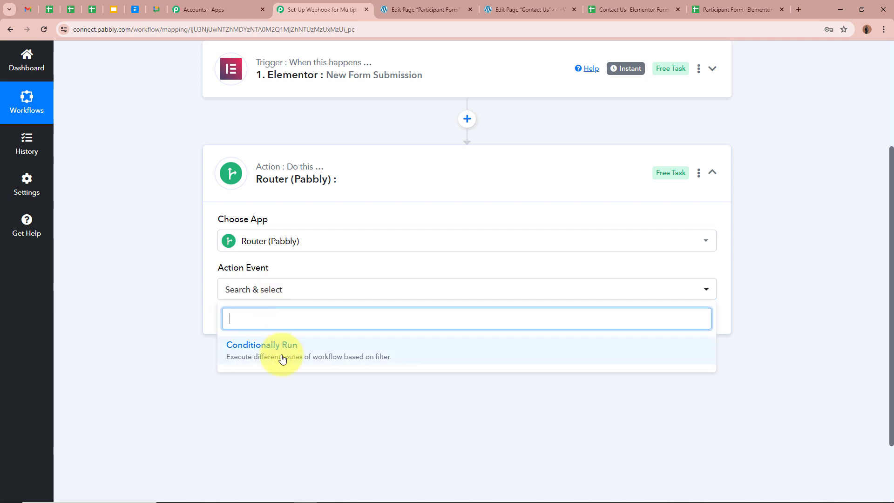
pyautogui.click(282, 359)
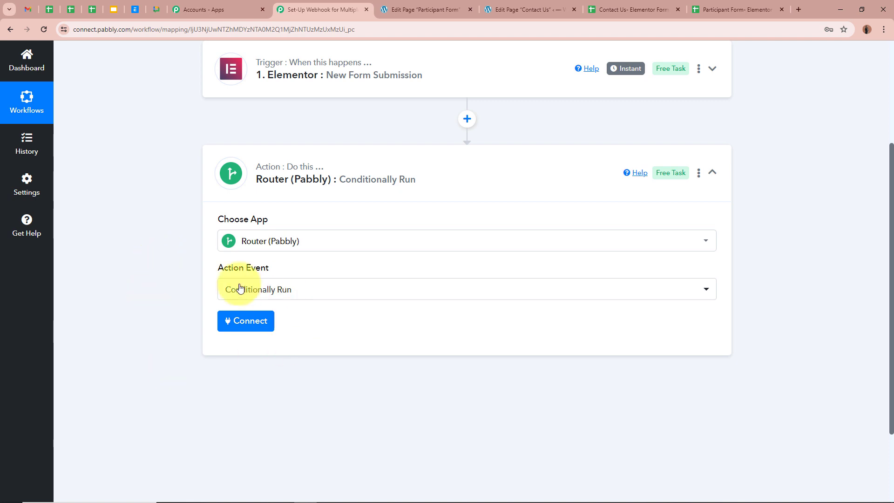
pyautogui.click(257, 324)
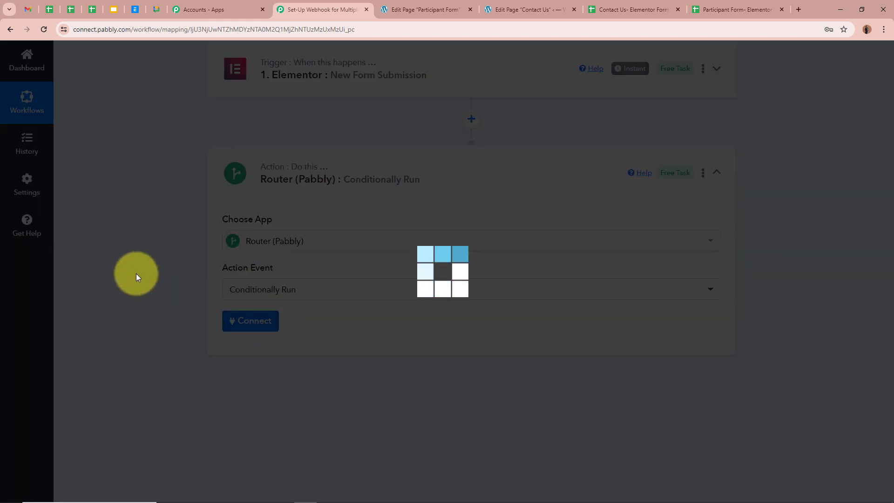
pyautogui.scroll(-2, 136, 274)
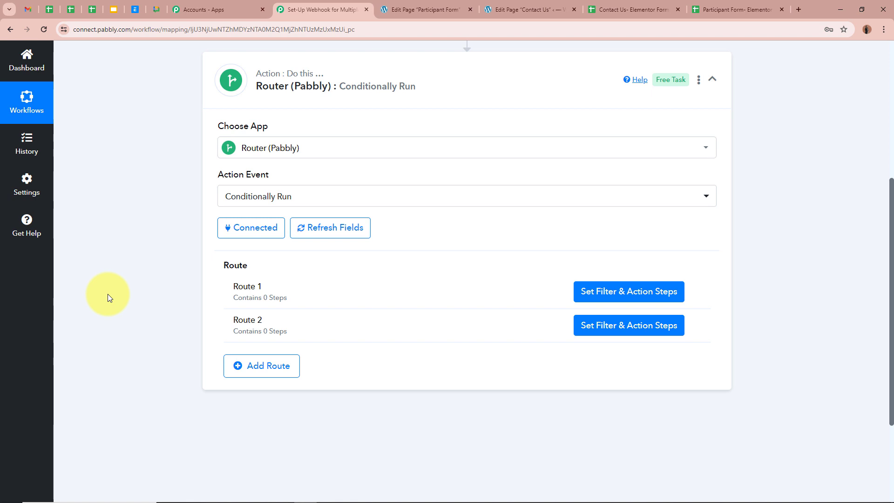
# Add a Route 1 filter so it continues only when Form Name equals 'New Form'
pyautogui.click(636, 294)
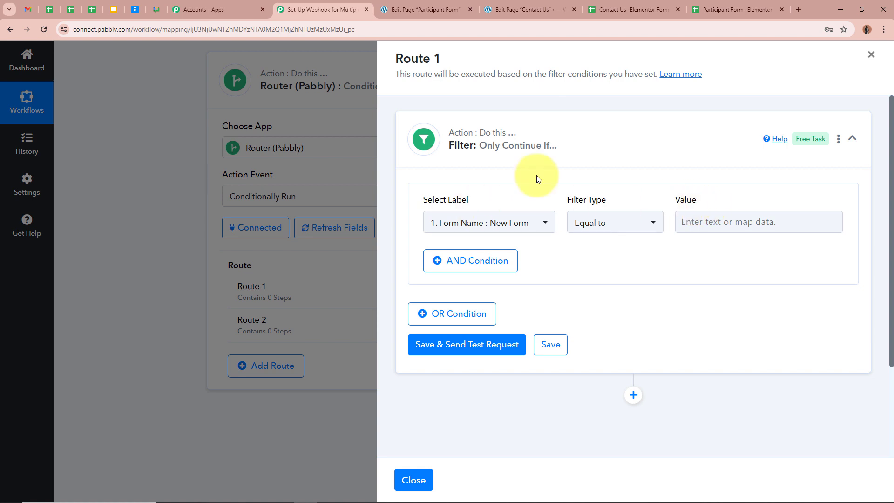
pyautogui.click(504, 223)
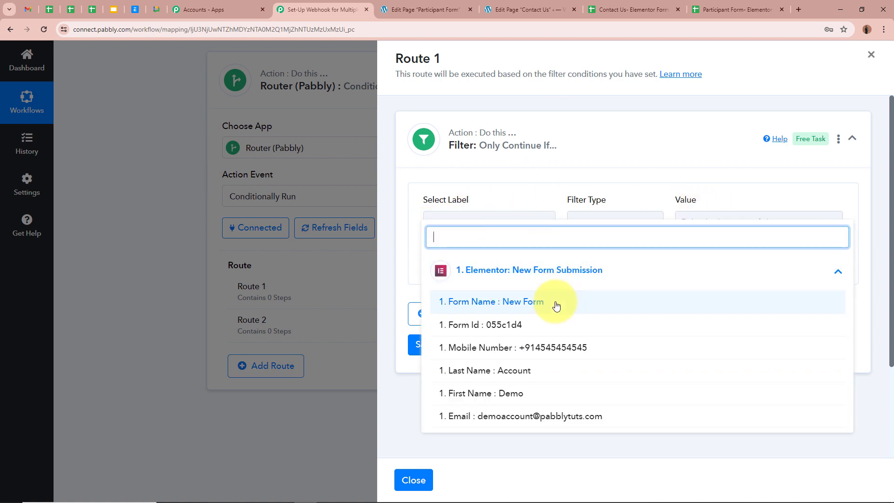
pyautogui.click(556, 306)
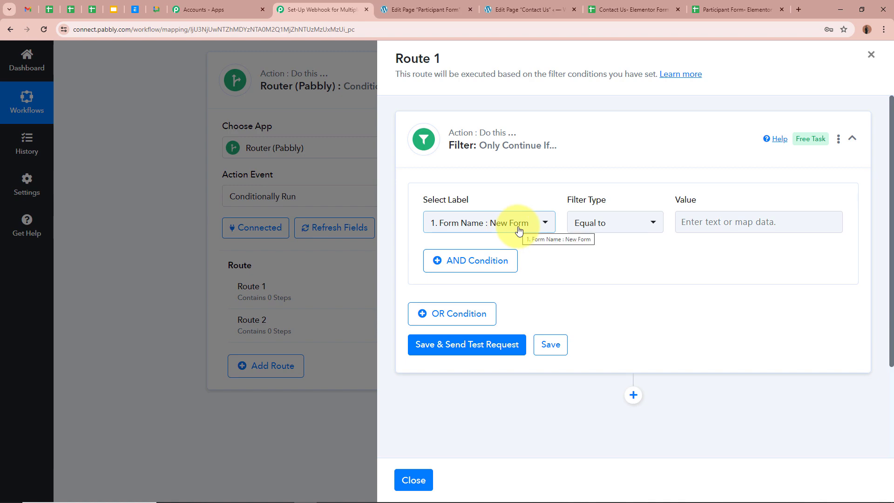
pyautogui.click(433, 10)
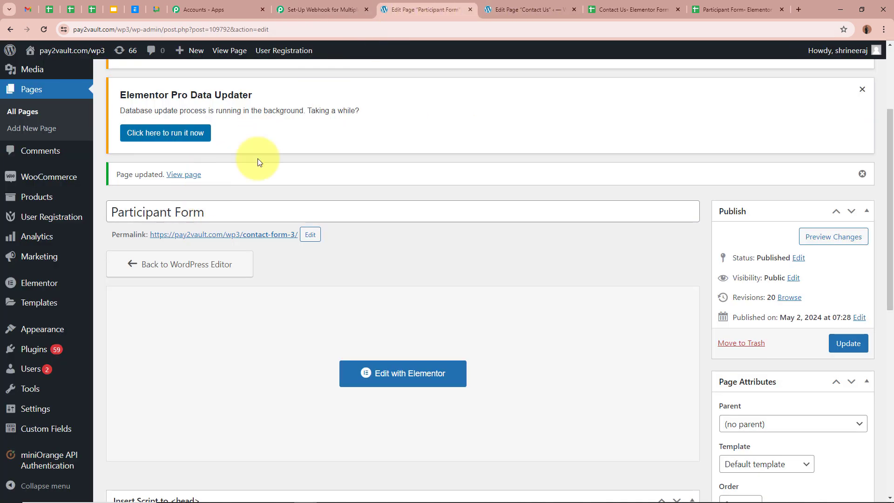
pyautogui.click(333, 9)
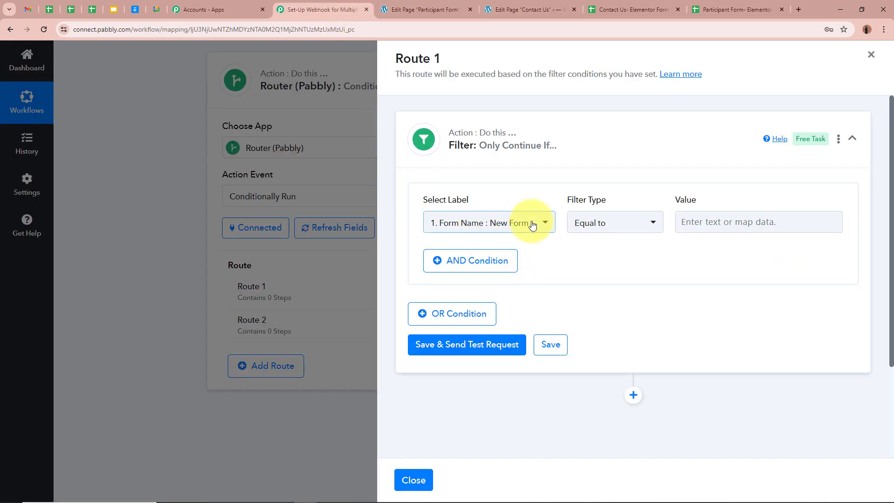
pyautogui.click(724, 222)
pyautogui.click(725, 222)
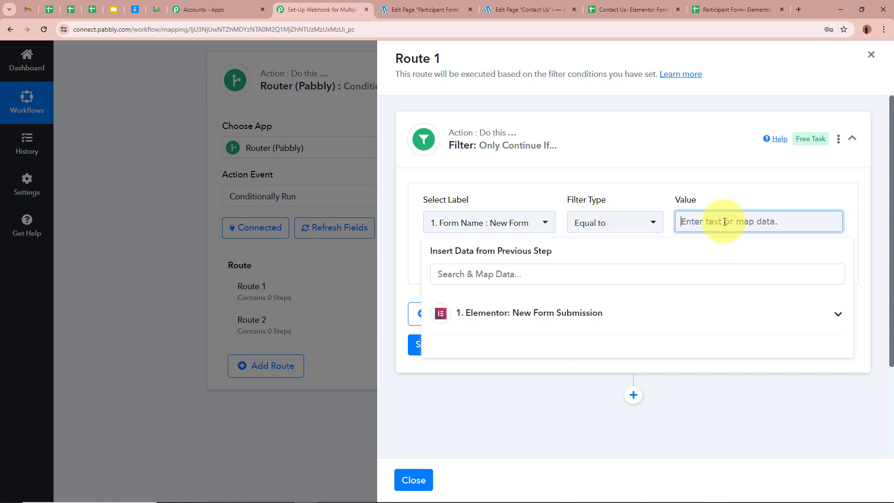
pyautogui.write('New Form')
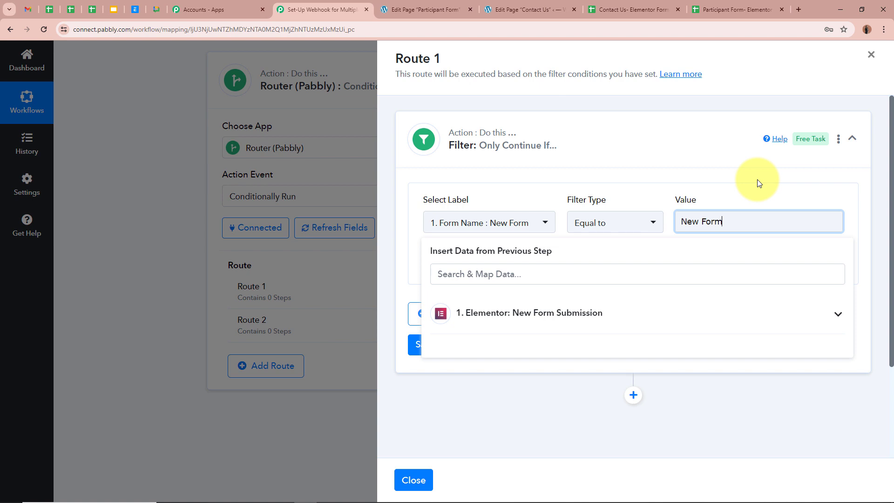
pyautogui.click(757, 180)
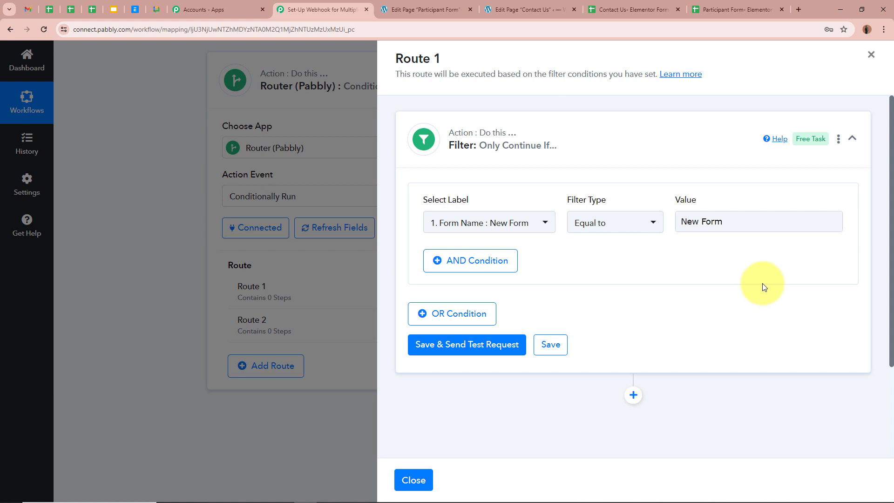
# Save the filter and send a test request, confirming 'Condition is true'
pyautogui.click(454, 346)
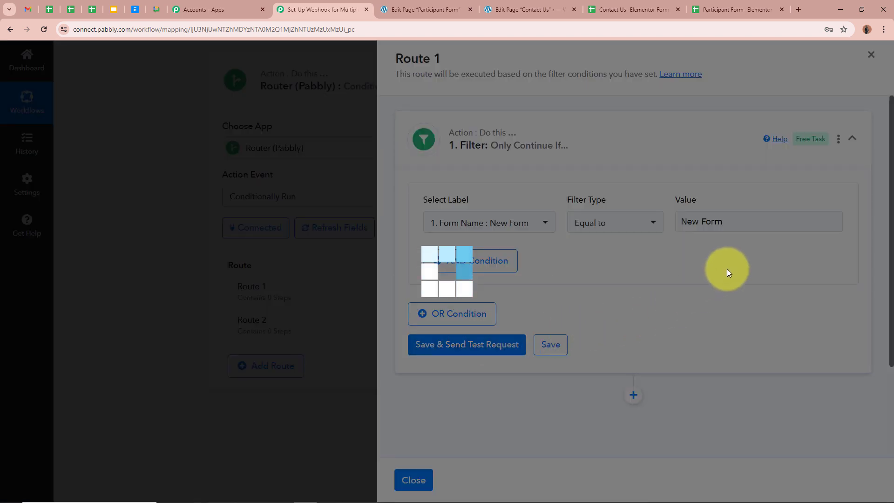
pyautogui.scroll(-3, 727, 269)
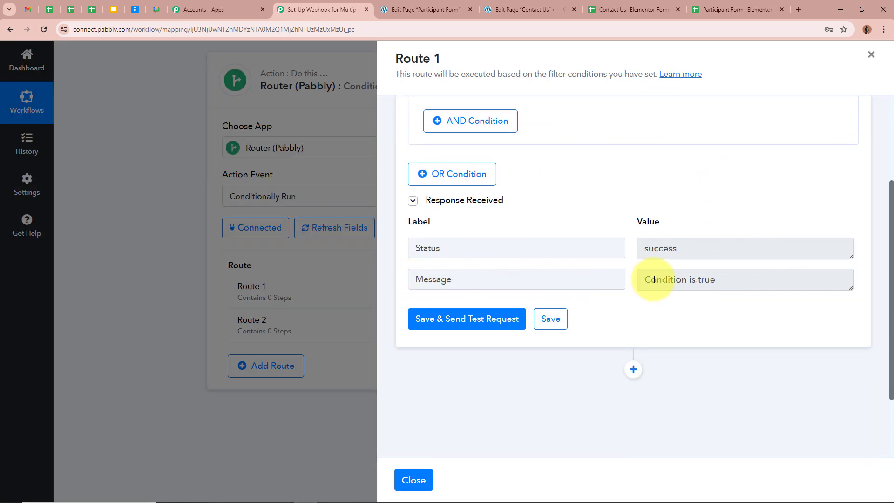
pyautogui.scroll(1, 481, 291)
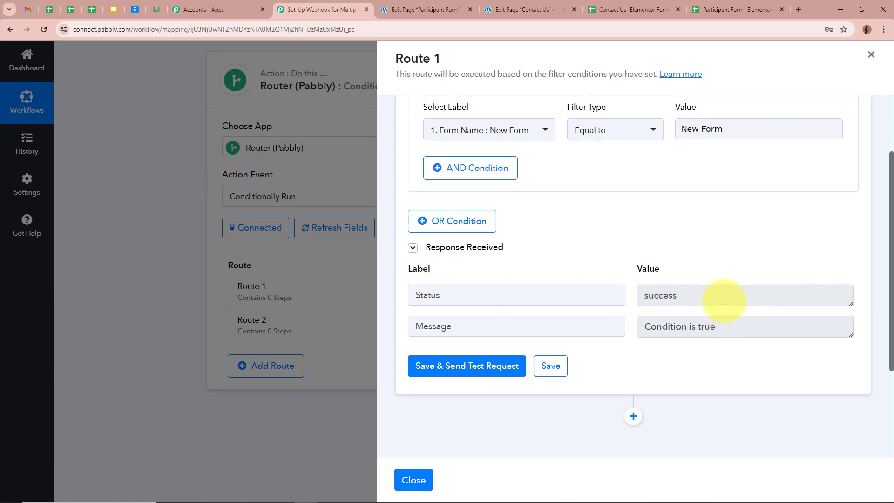
pyautogui.scroll(2, 724, 303)
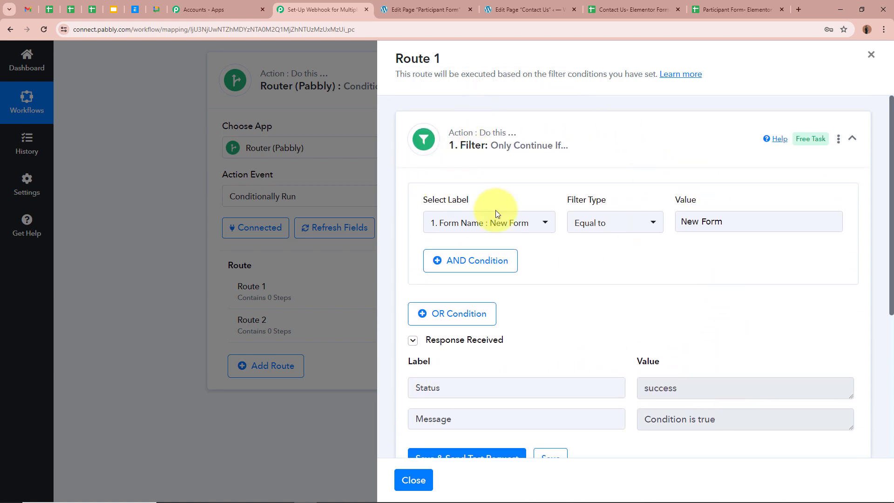
pyautogui.scroll(-2, 628, 363)
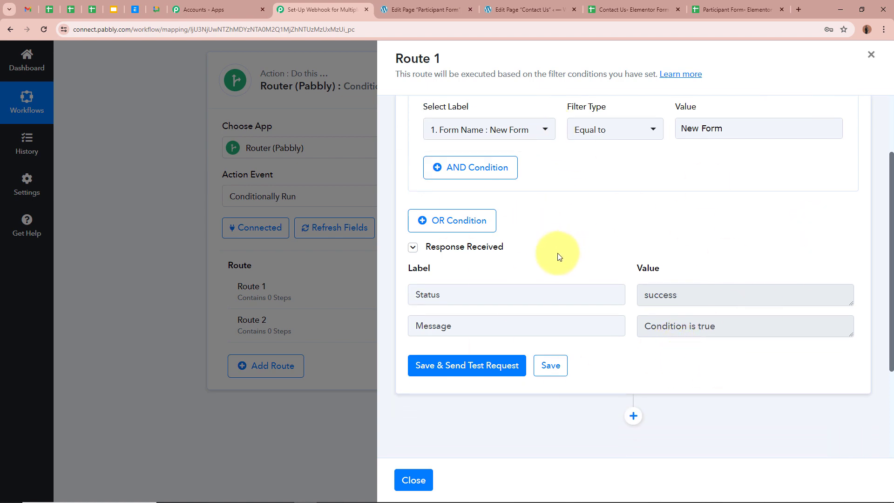
pyautogui.scroll(2, 680, 278)
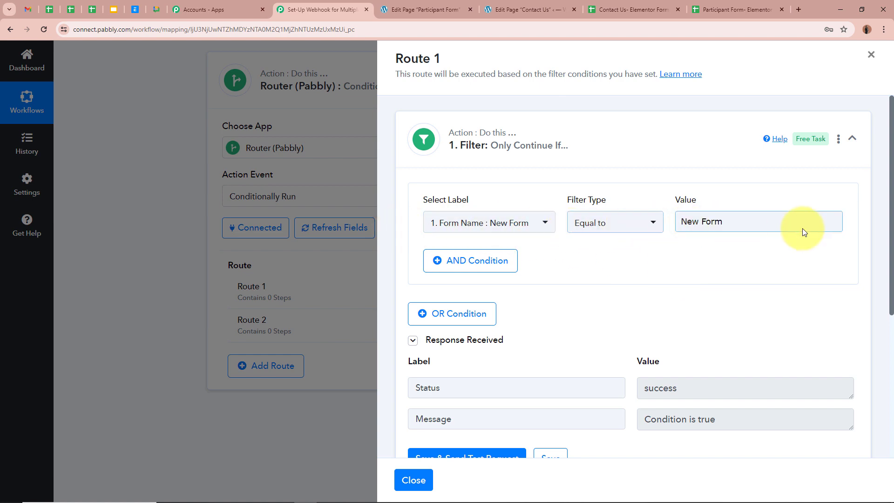
pyautogui.scroll(-2, 724, 301)
pyautogui.scroll(1, 692, 242)
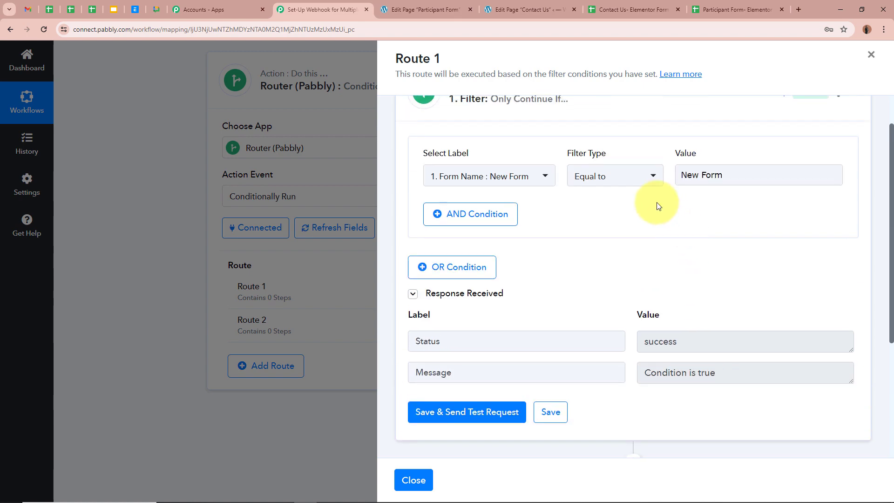
pyautogui.click(454, 9)
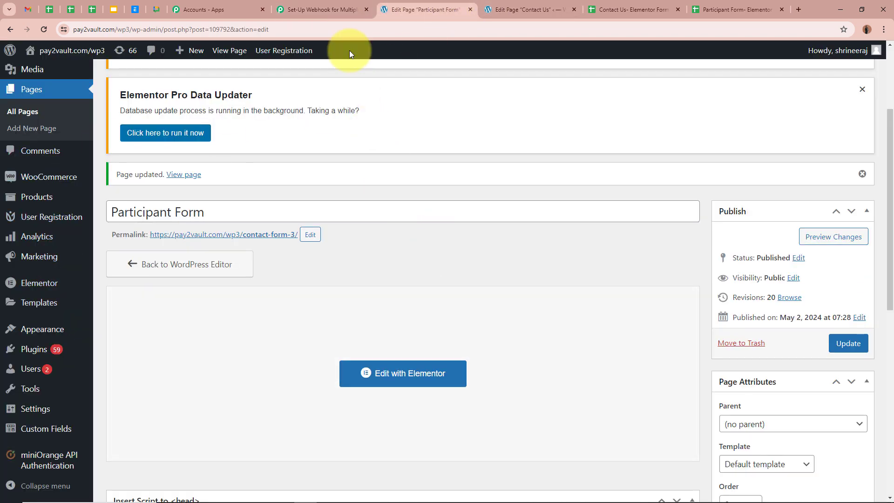
pyautogui.click(347, 9)
pyautogui.scroll(-2, 758, 340)
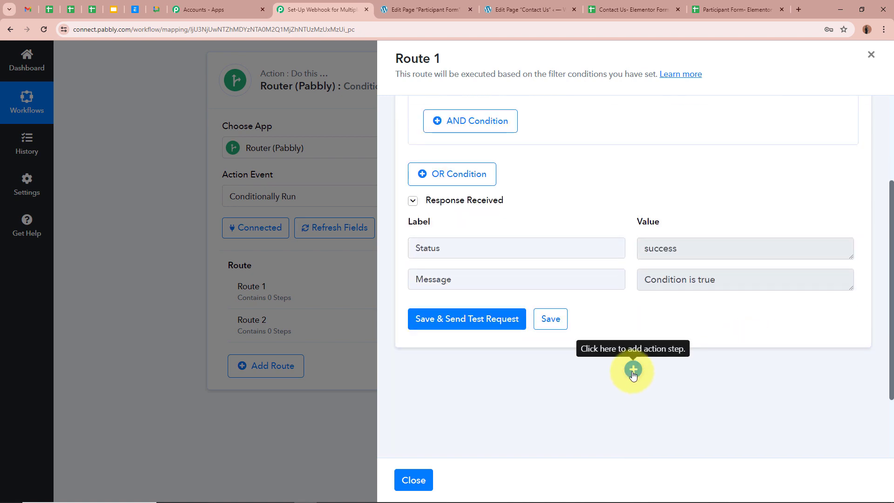
# Add a Google Sheets step after Route 1's filter with the Add New Row action event
pyautogui.click(633, 370)
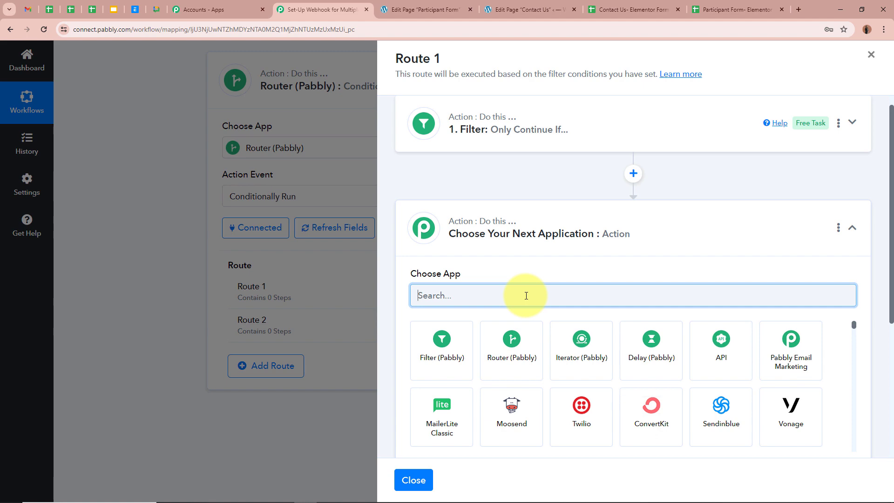
pyautogui.click(410, 9)
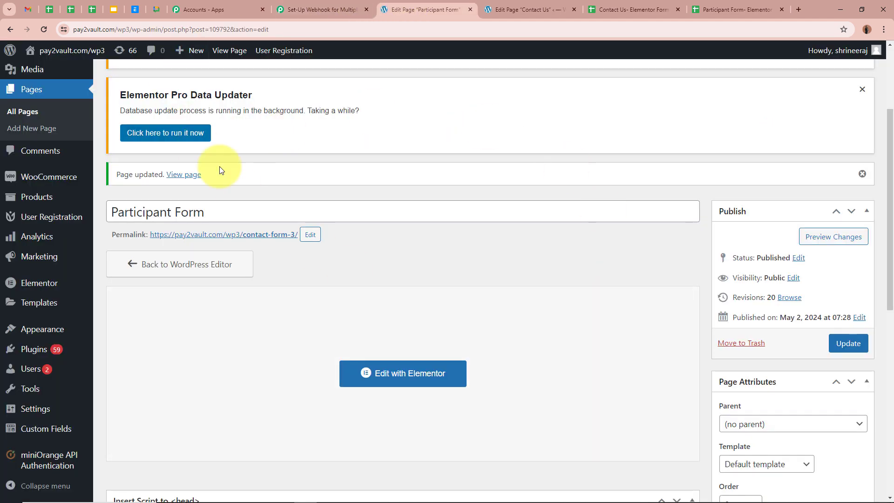
pyautogui.click(343, 8)
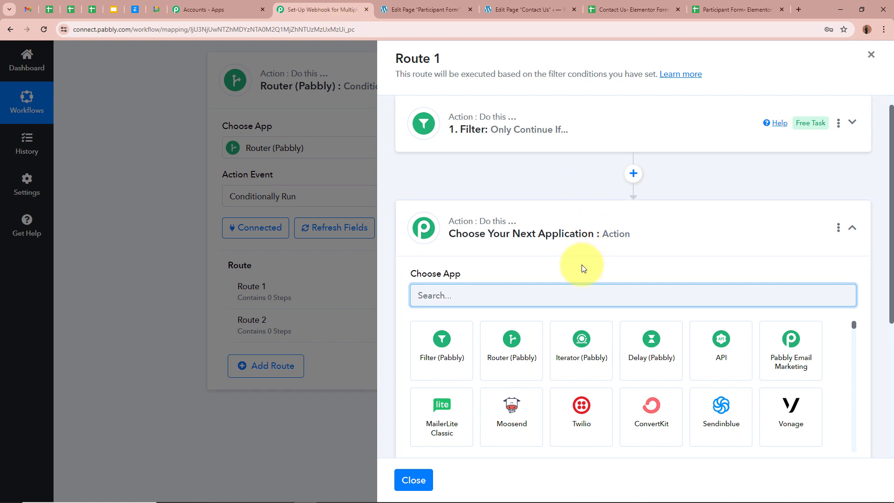
pyautogui.write('Google ')
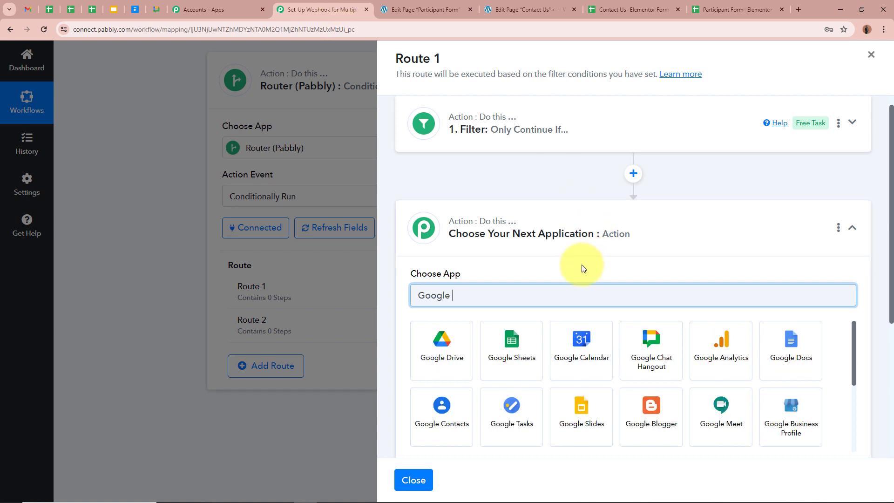
pyautogui.write('Sheets')
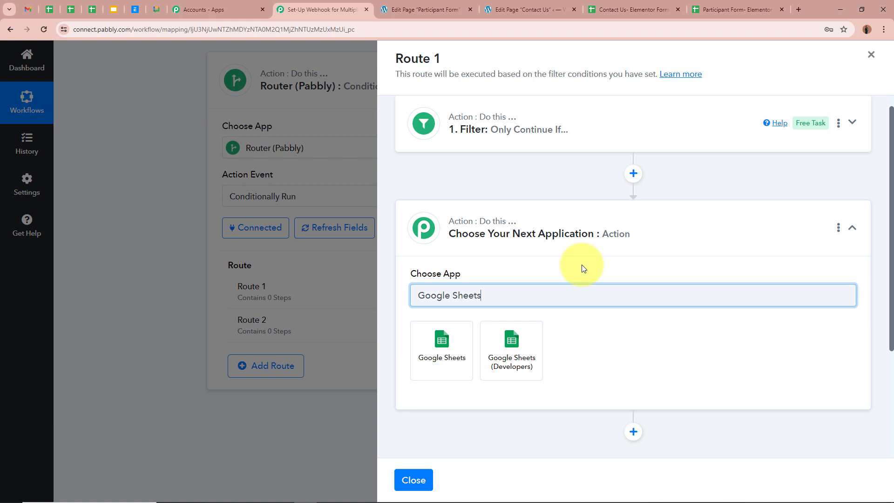
pyautogui.click(461, 331)
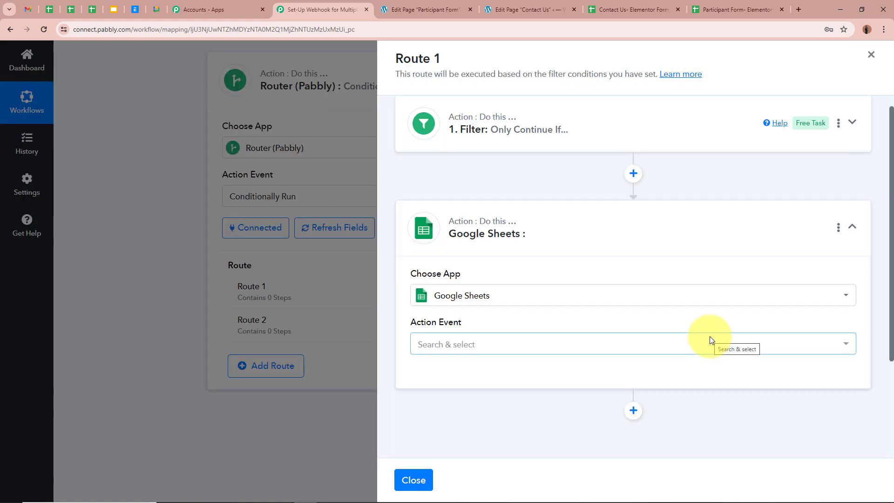
pyautogui.click(709, 337)
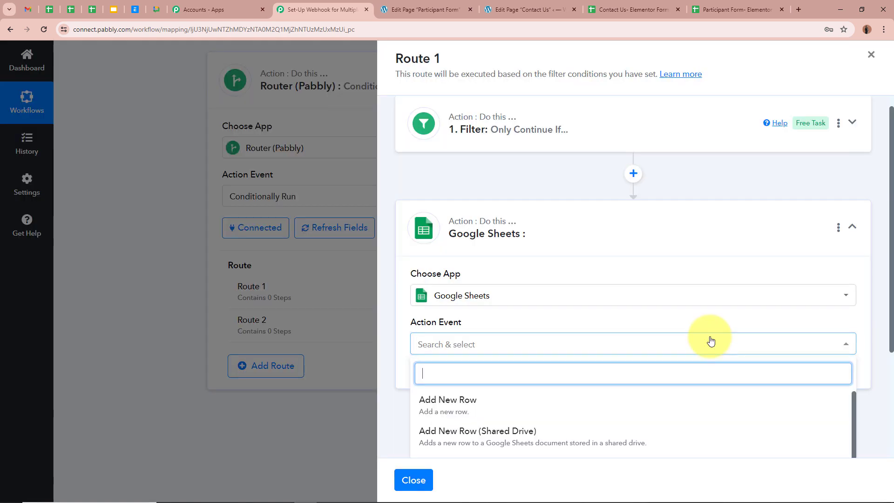
pyautogui.click(494, 411)
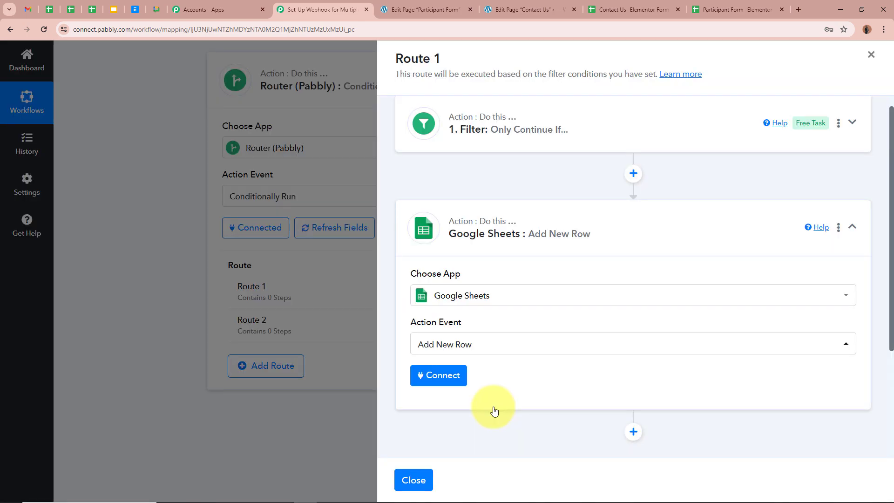
pyautogui.click(742, 7)
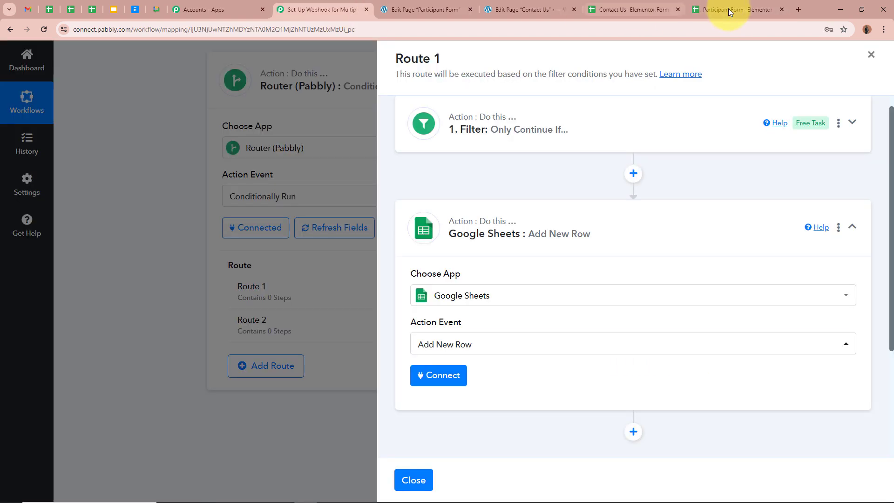
pyautogui.click(728, 8)
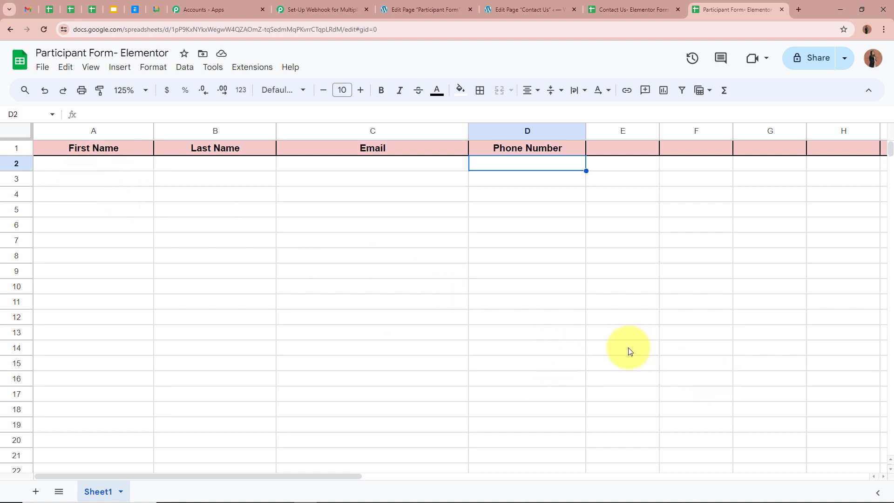
pyautogui.click(316, 14)
pyautogui.click(493, 351)
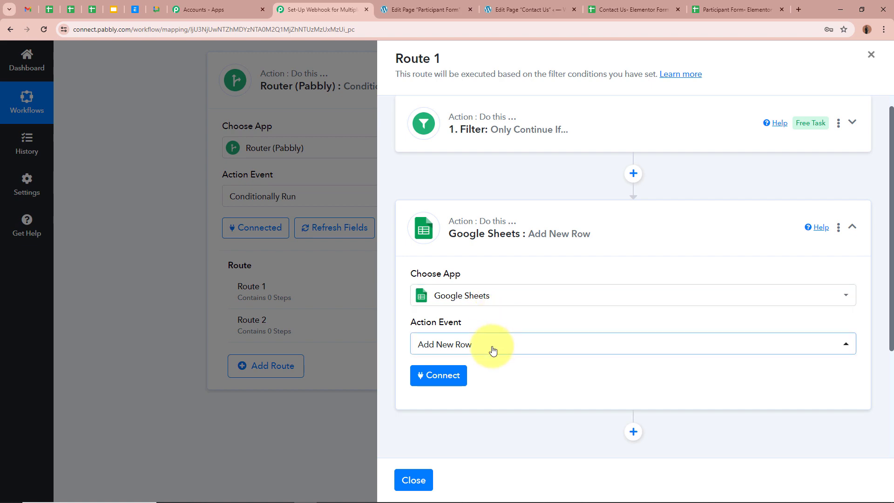
# Create a new Google Sheets connection by signing in with Google and allowing access
pyautogui.click(427, 375)
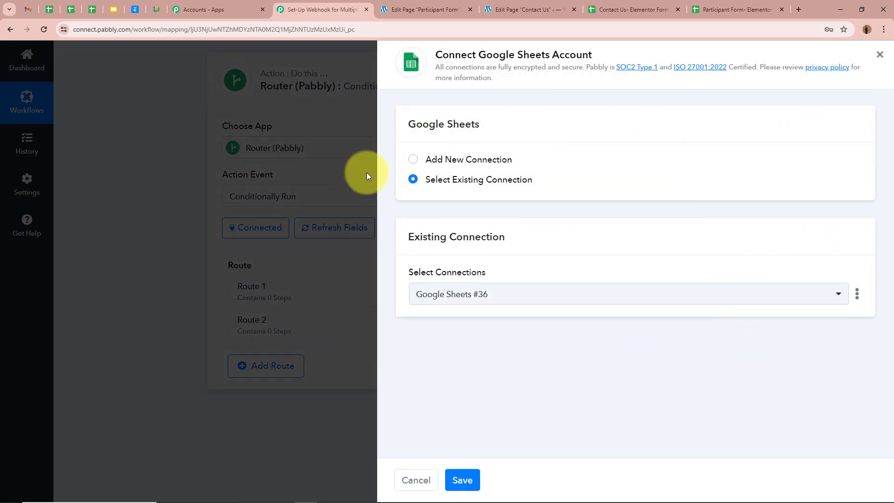
pyautogui.click(414, 161)
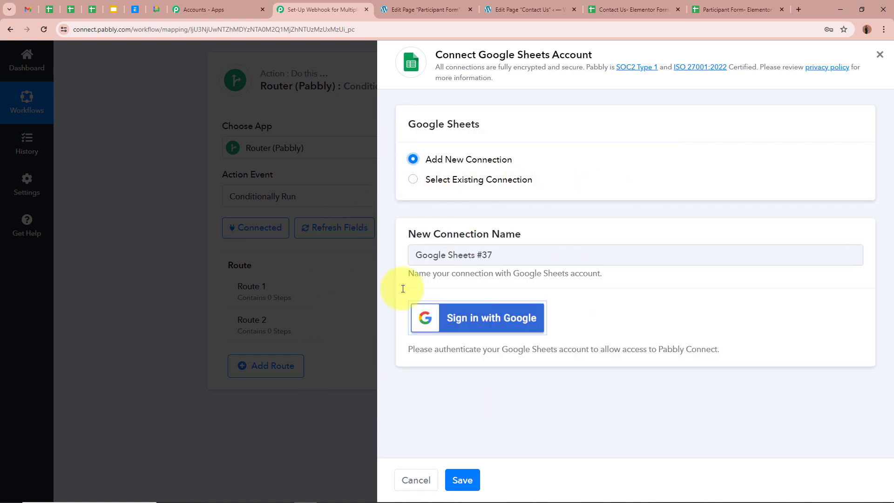
pyautogui.click(470, 326)
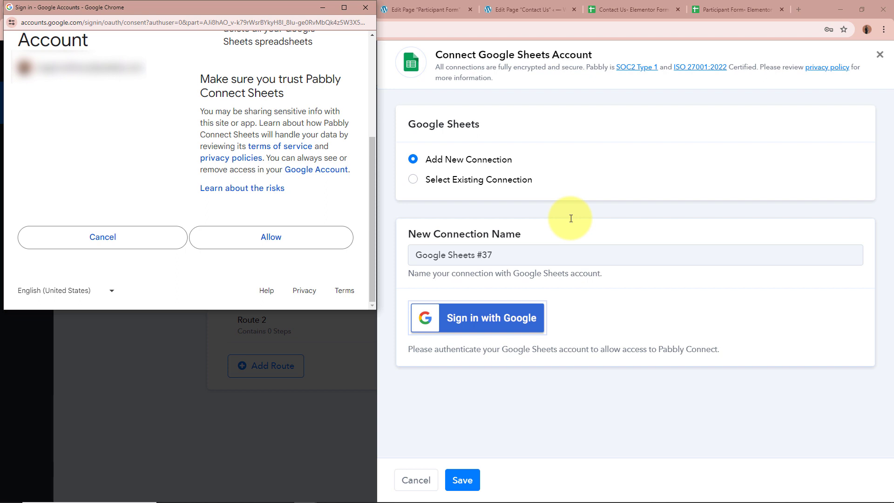
pyautogui.click(269, 240)
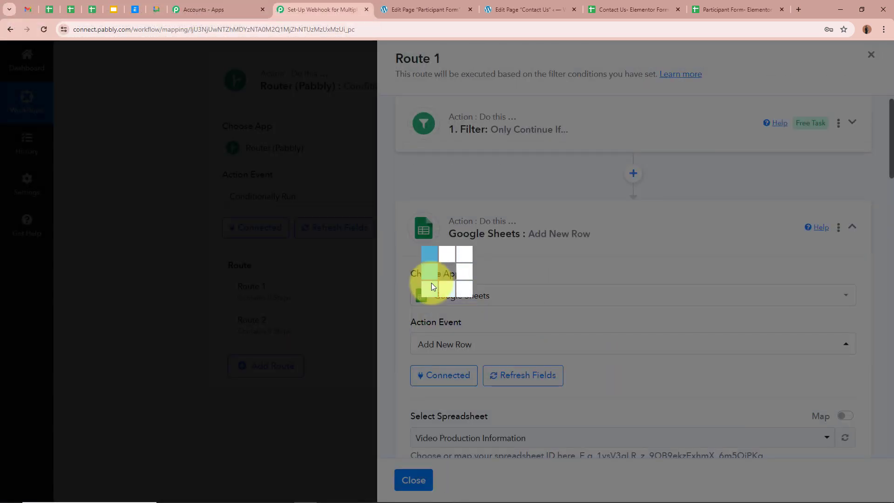
pyautogui.scroll(-2, 580, 355)
pyautogui.scroll(-2, 580, 355)
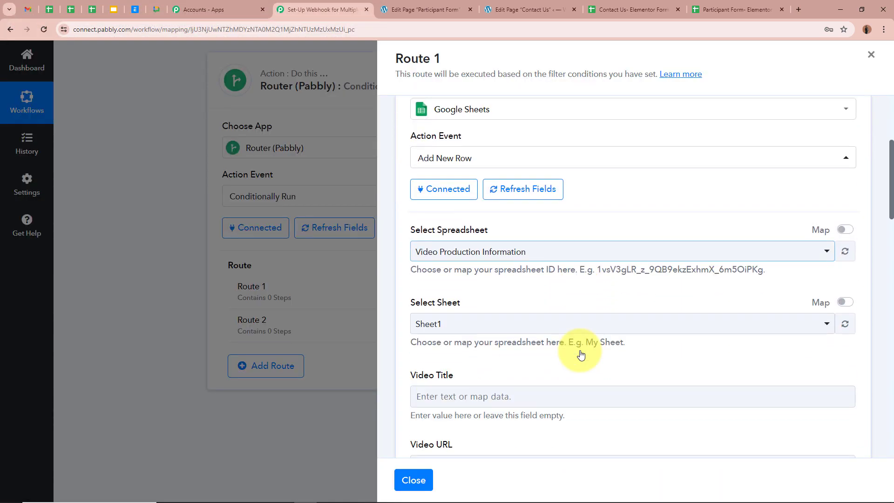
pyautogui.click(767, 3)
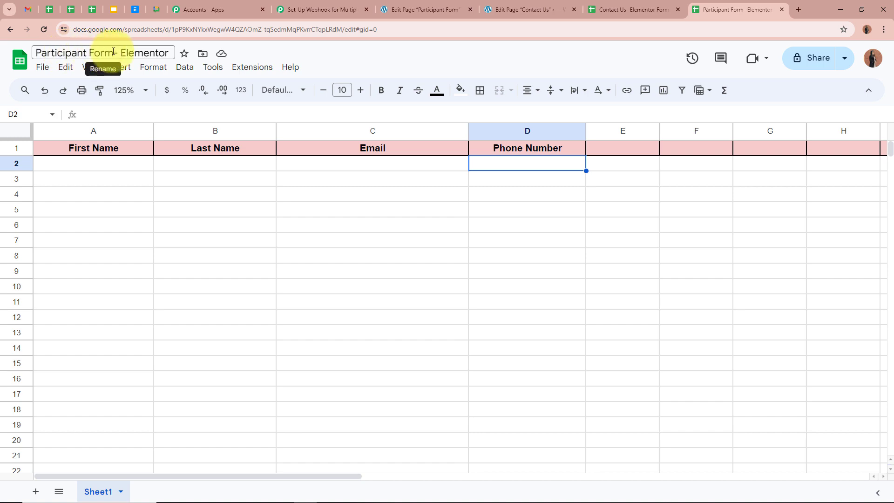
# Select the 'Participant Form- Elementor' spreadsheet and 'Sheet1' for the Add New Row action
pyautogui.click(301, 14)
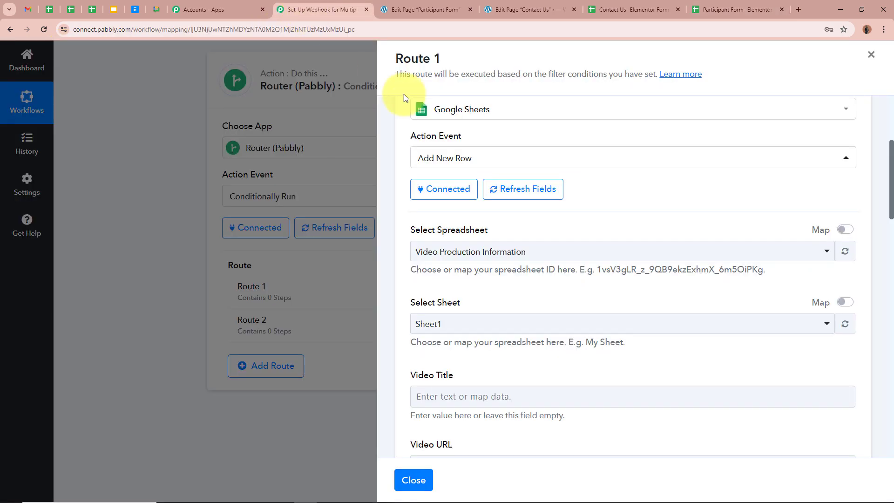
pyautogui.click(504, 251)
pyautogui.click(501, 370)
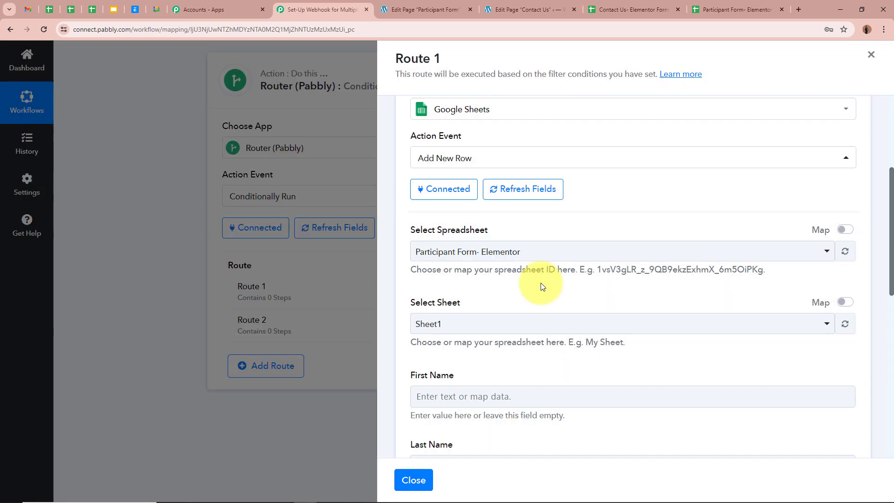
pyautogui.scroll(-2, 495, 275)
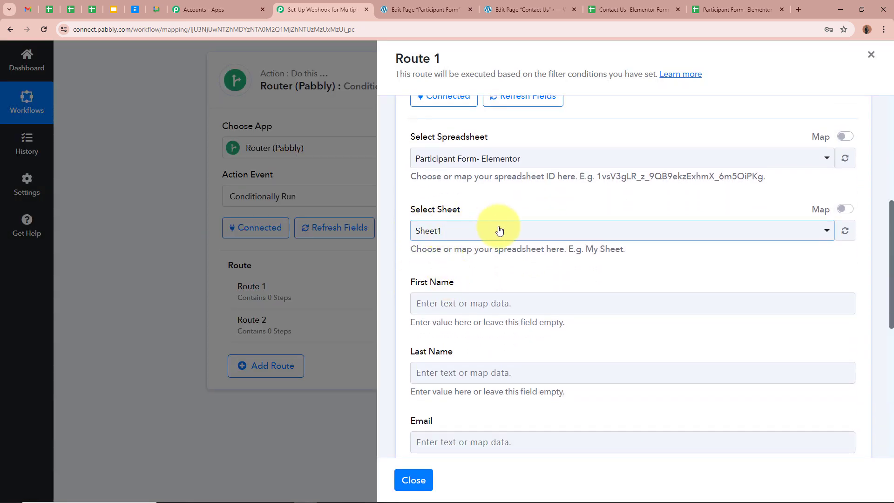
pyautogui.click(483, 230)
pyautogui.click(481, 289)
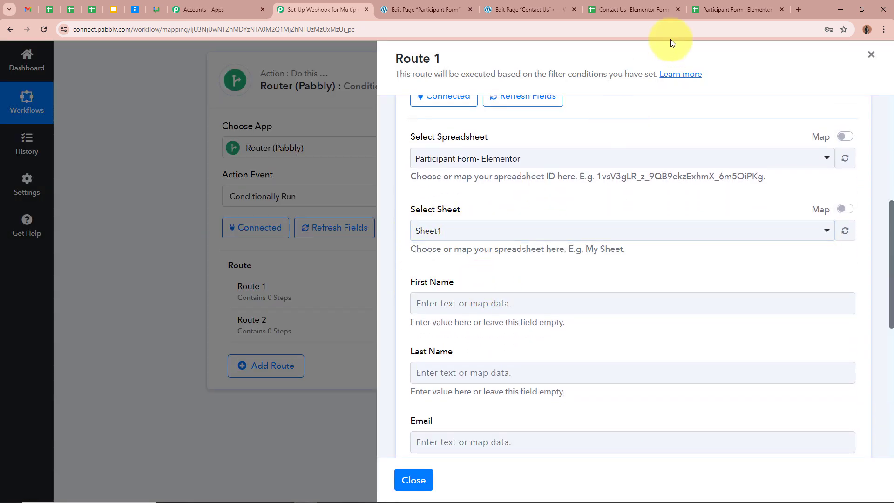
pyautogui.click(707, 10)
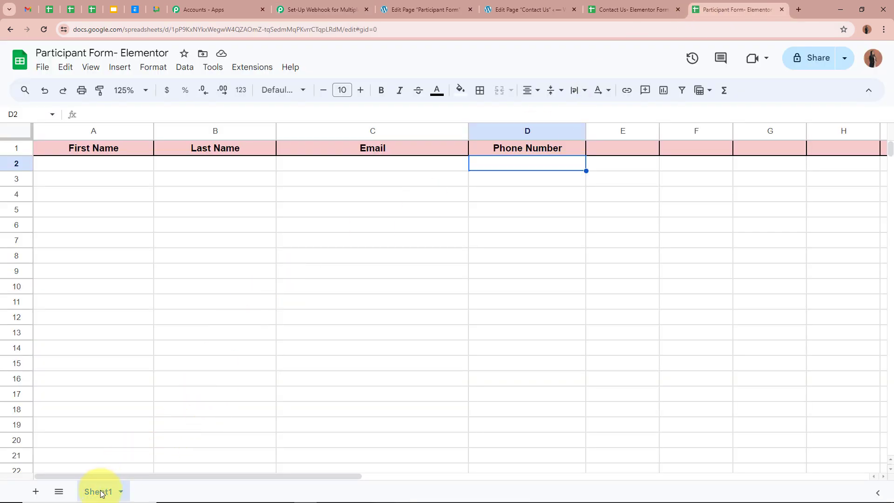
pyautogui.click(326, 9)
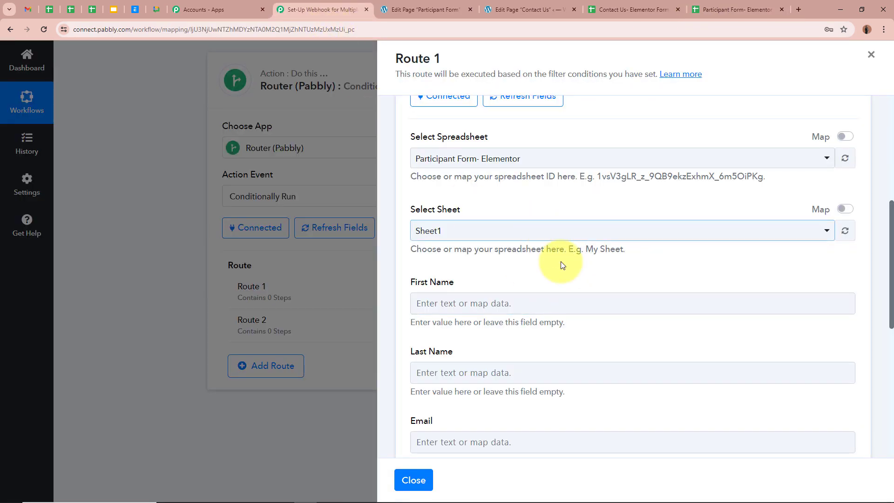
pyautogui.scroll(-3, 561, 266)
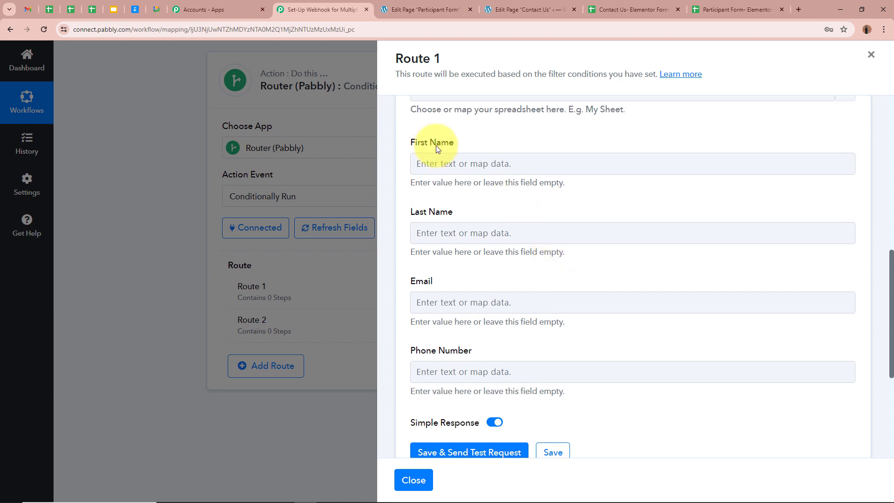
pyautogui.click(705, 9)
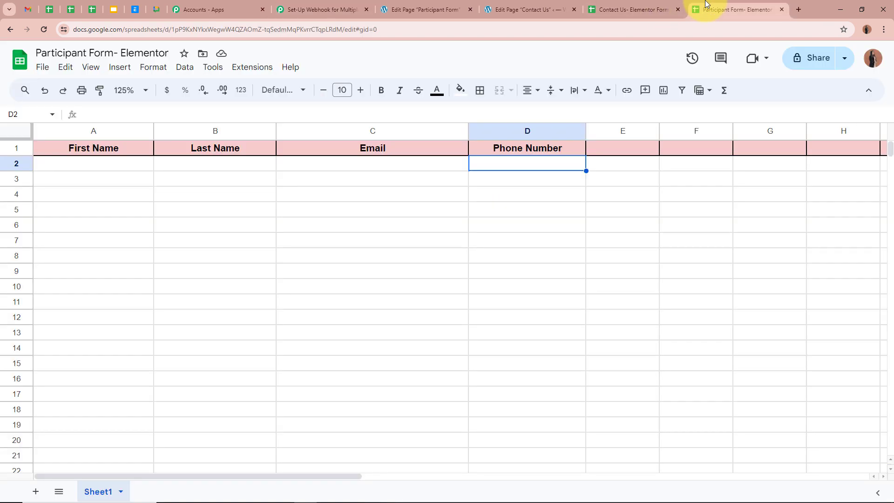
pyautogui.click(113, 147)
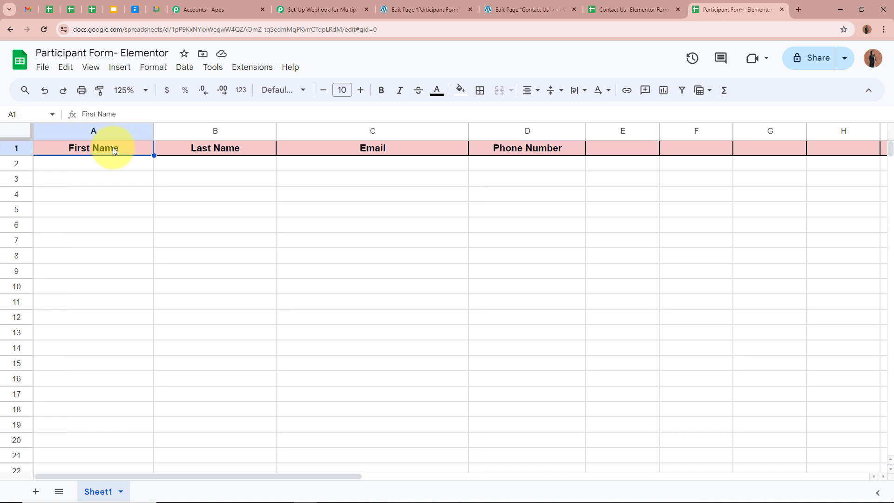
pyautogui.click(194, 146)
pyautogui.click(340, 148)
pyautogui.click(541, 147)
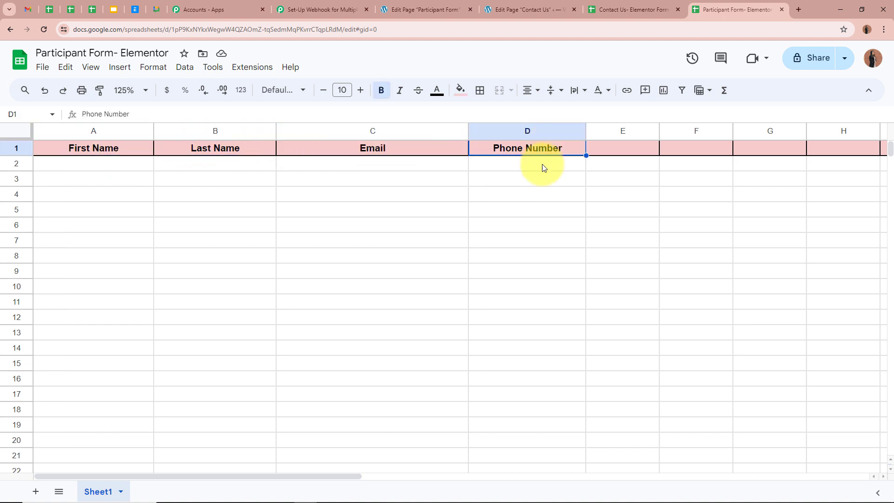
pyautogui.click(542, 179)
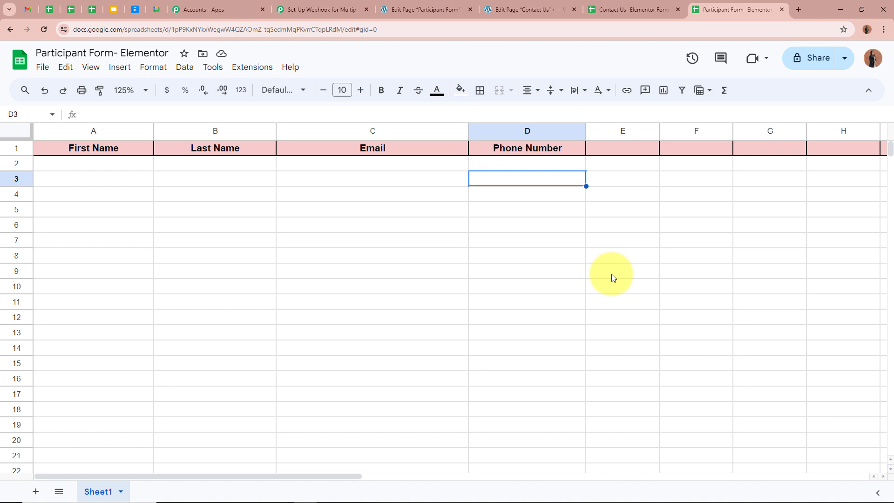
pyautogui.click(113, 167)
pyautogui.click(237, 160)
pyautogui.click(347, 167)
pyautogui.click(533, 168)
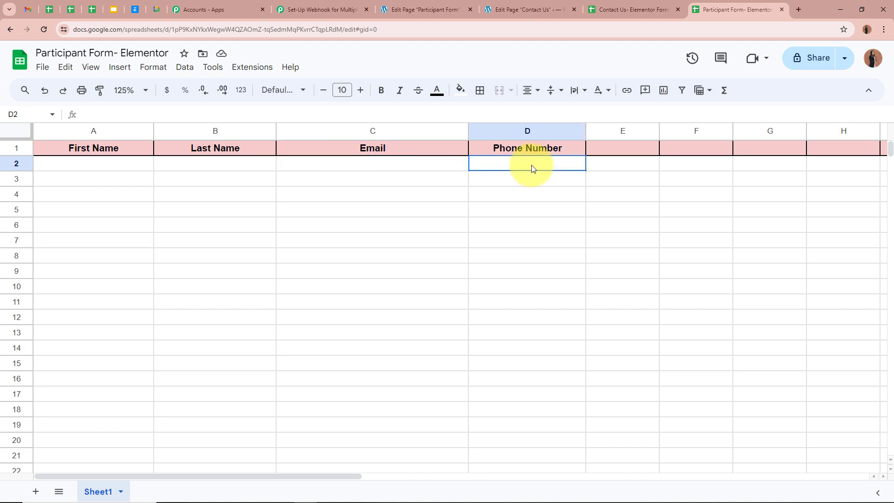
pyautogui.click(324, 8)
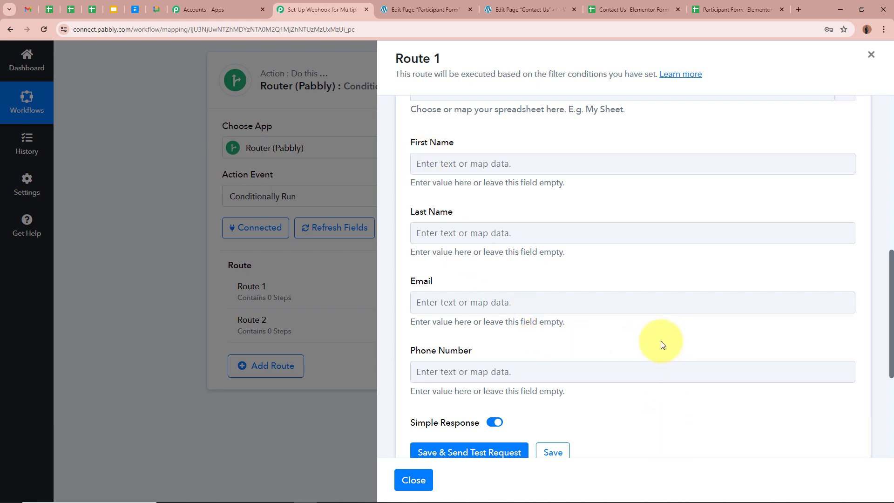
# Map the Elementor submission's First Name into the row's First Name field
pyautogui.scroll(-1, 661, 342)
pyautogui.scroll(1, 659, 342)
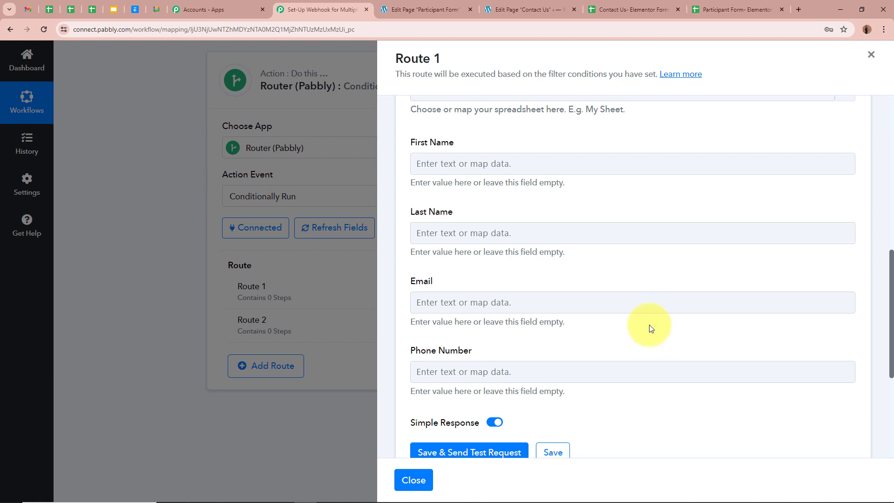
pyautogui.click(489, 163)
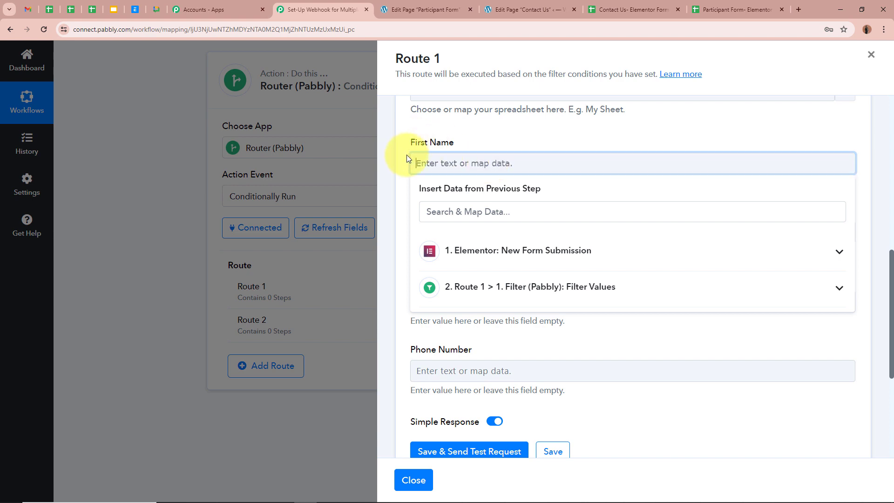
pyautogui.click(838, 254)
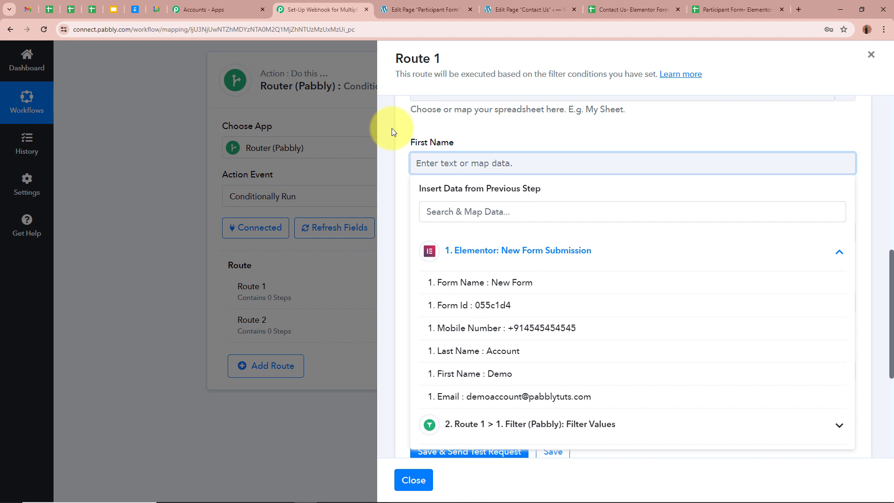
pyautogui.click(533, 375)
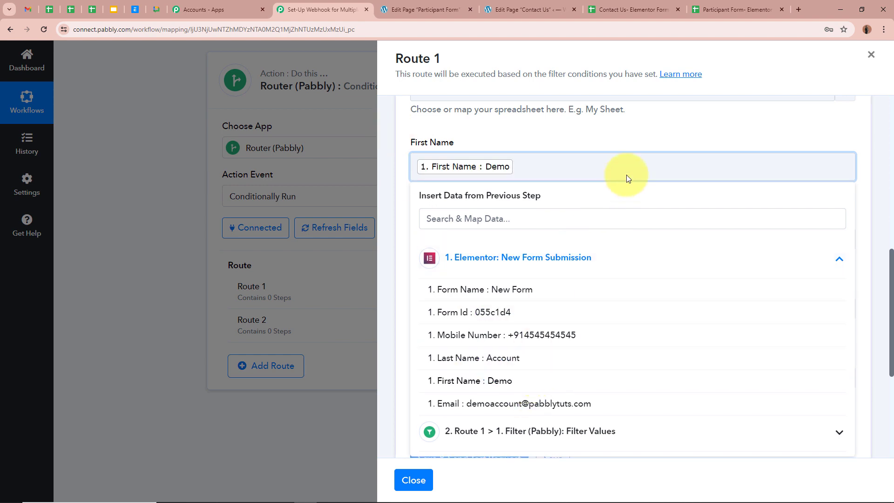
pyautogui.click(643, 144)
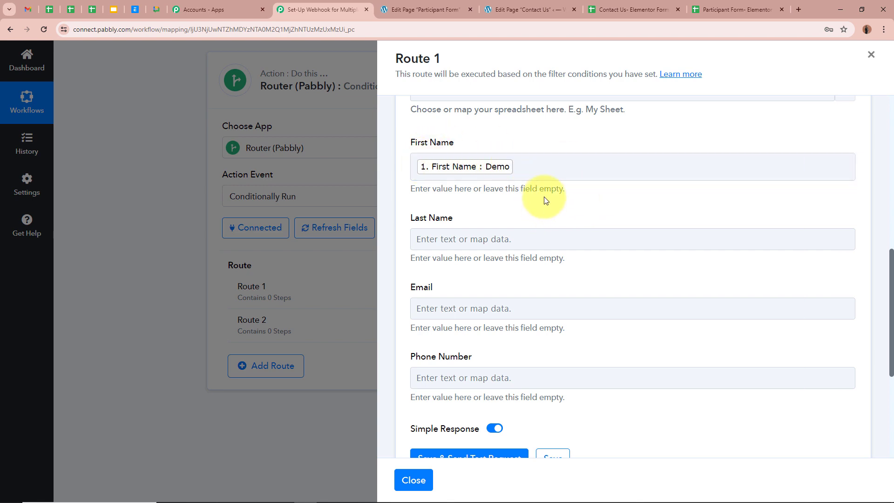
# Map Last Name, Email and Mobile Number into the Last Name, Email and Phone Number fields
pyautogui.click(475, 191)
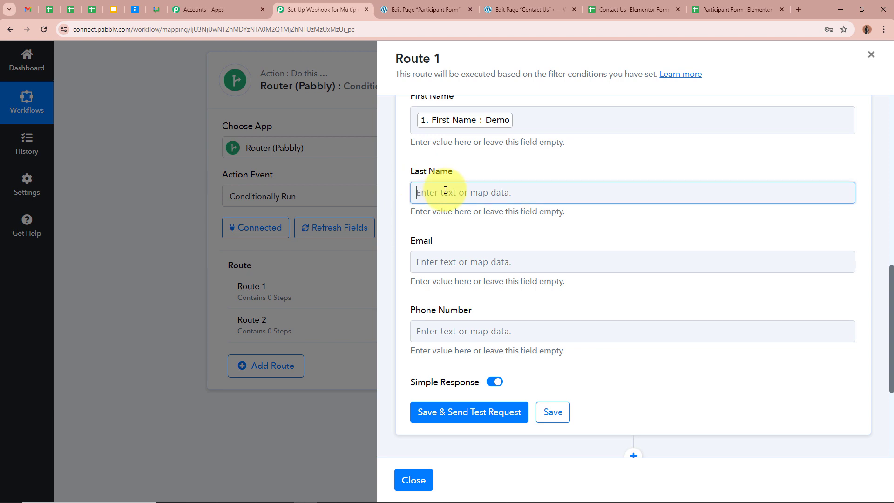
pyautogui.click(802, 275)
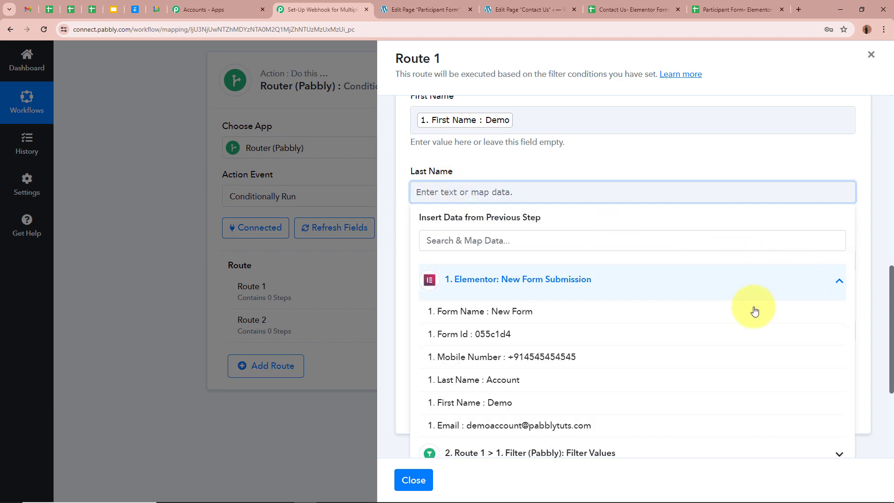
pyautogui.click(630, 378)
pyautogui.click(561, 266)
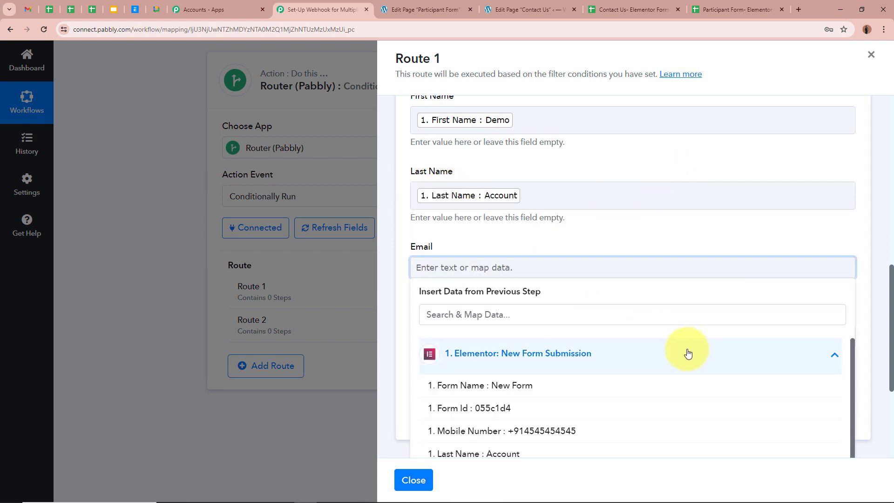
pyautogui.scroll(-2, 605, 433)
pyautogui.click(577, 451)
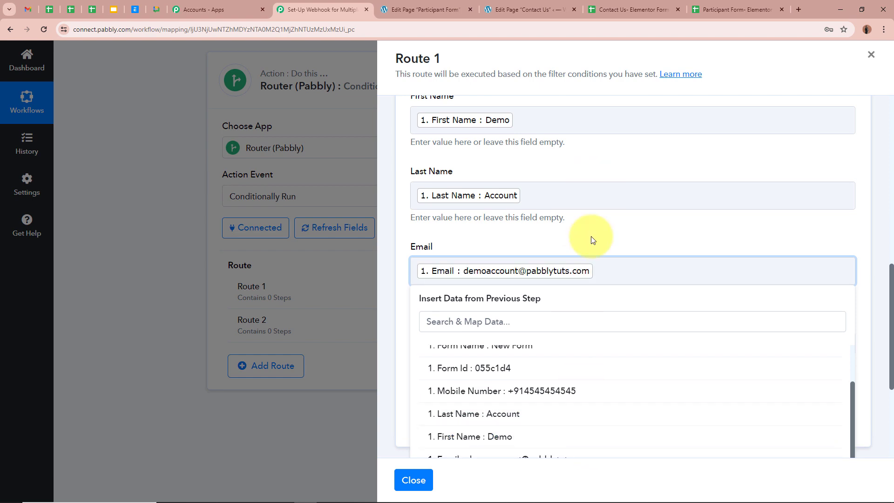
pyautogui.scroll(-2, 591, 237)
pyautogui.click(505, 247)
pyautogui.click(722, 339)
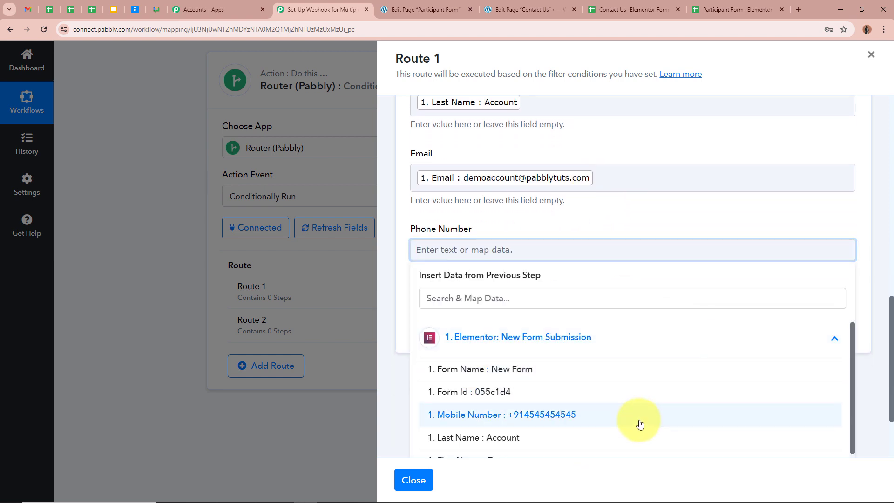
pyautogui.click(640, 414)
pyautogui.click(658, 216)
# Save the row step and send a test request
pyautogui.scroll(2, 660, 221)
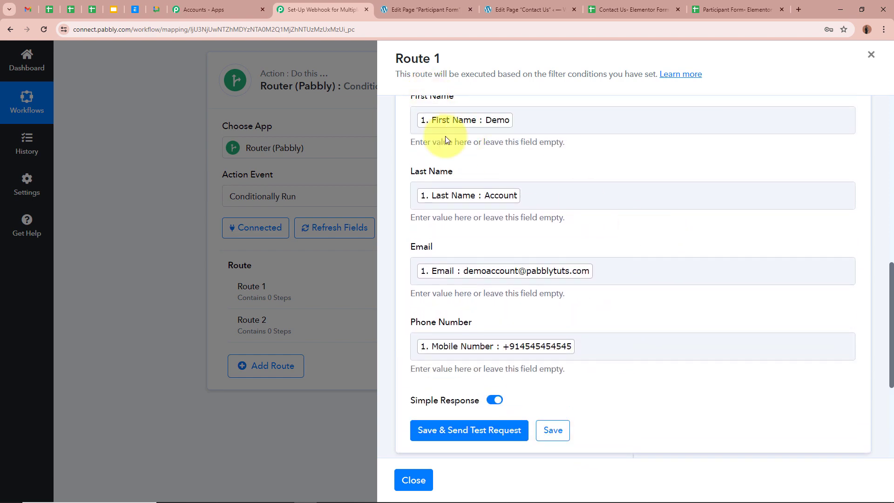
pyautogui.scroll(3, 768, 328)
pyautogui.scroll(-2, 768, 327)
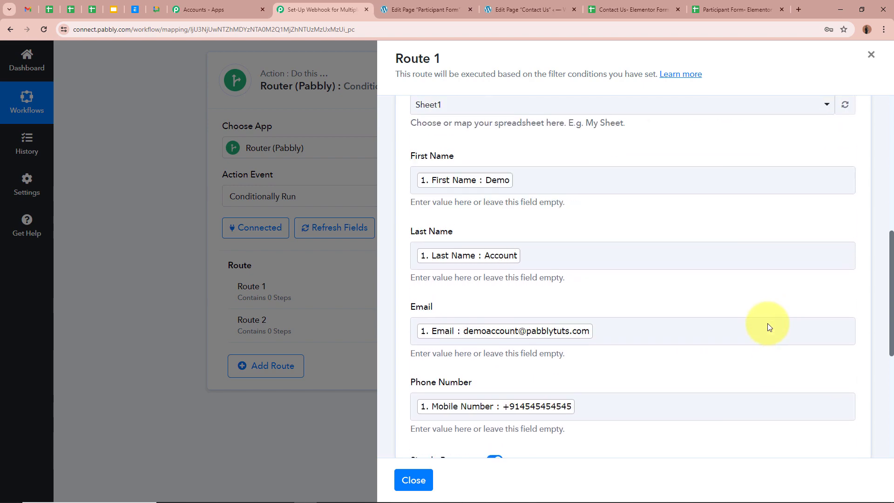
pyautogui.scroll(-5, 768, 328)
pyautogui.click(446, 244)
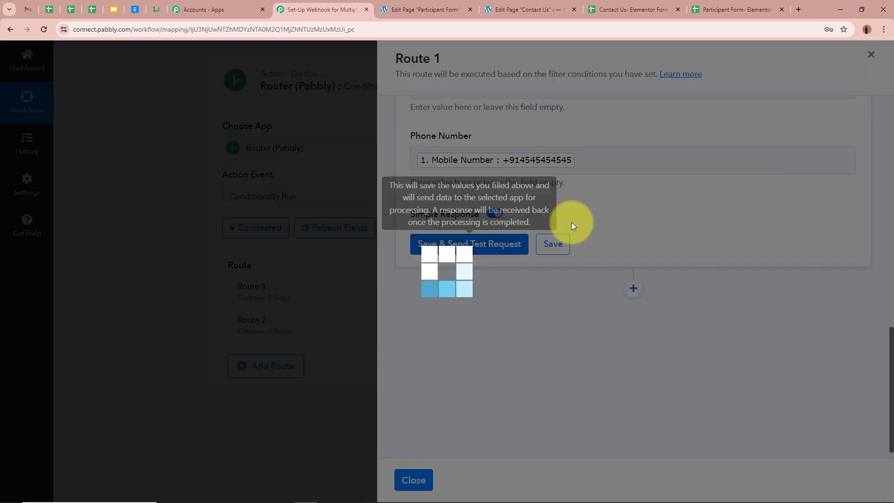
# Review the Sheet1!A2:D2 update response, then switch to the Participant Form- Elementor spreadsheet
pyautogui.scroll(-2, 763, 211)
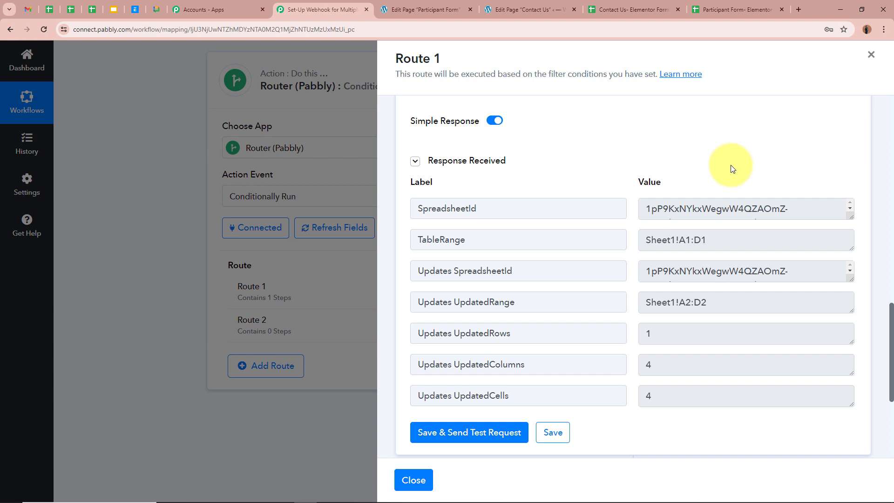
pyautogui.click(736, 9)
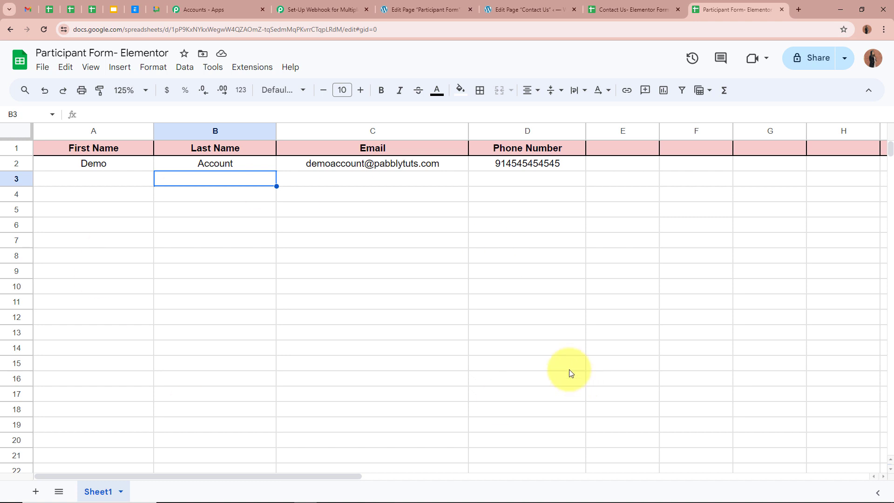
# Inspect the Demo Account test values in cells A2 through D2, then go back to Pabbly
pyautogui.click(135, 165)
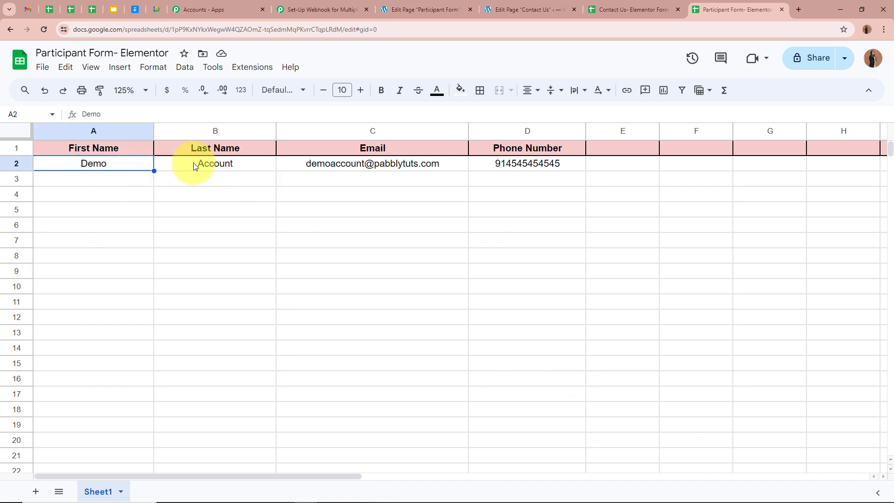
pyautogui.click(250, 165)
pyautogui.click(306, 161)
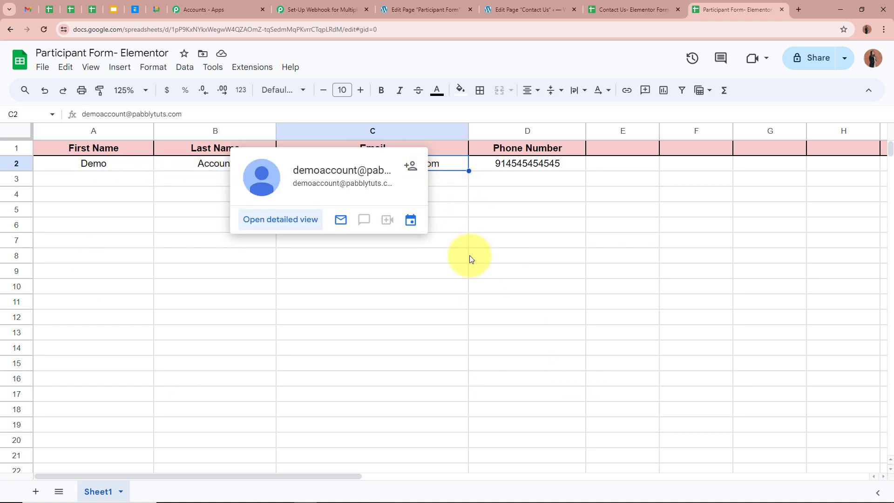
pyautogui.click(479, 167)
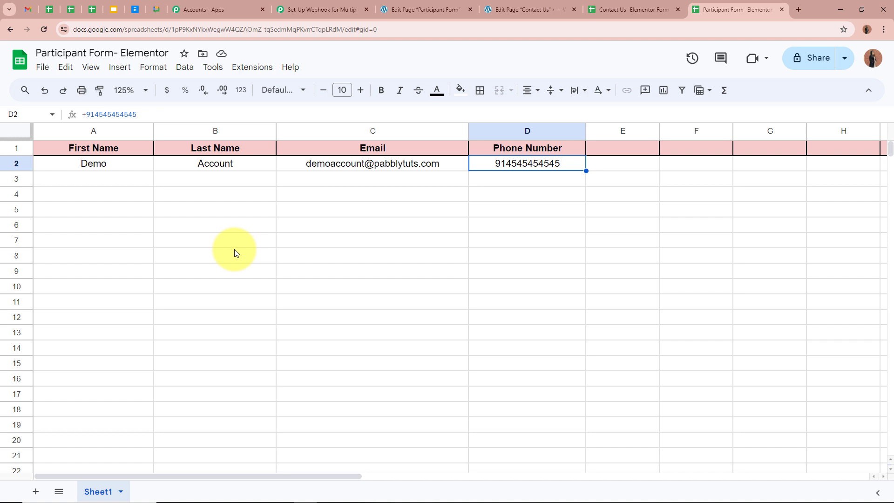
pyautogui.click(321, 8)
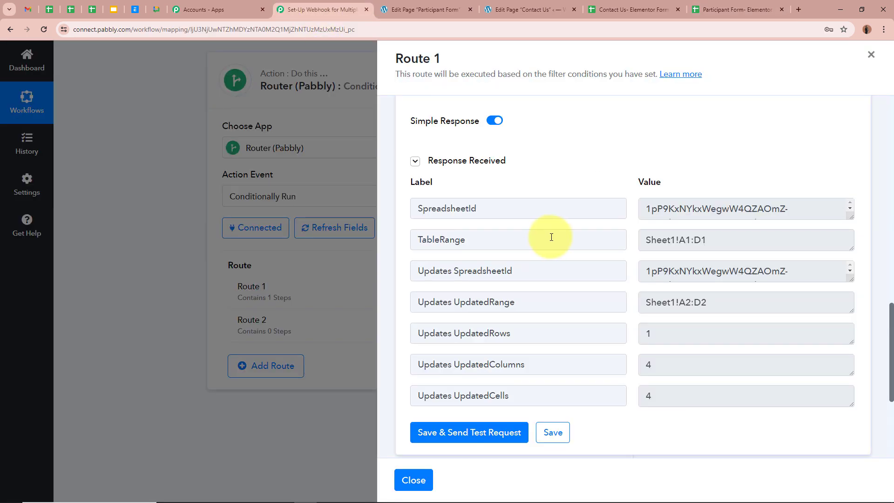
# Close the Route 1 panel and rename the route to 'Participant Form- Elementor'
pyautogui.scroll(10, 549, 236)
pyautogui.scroll(-10, 549, 236)
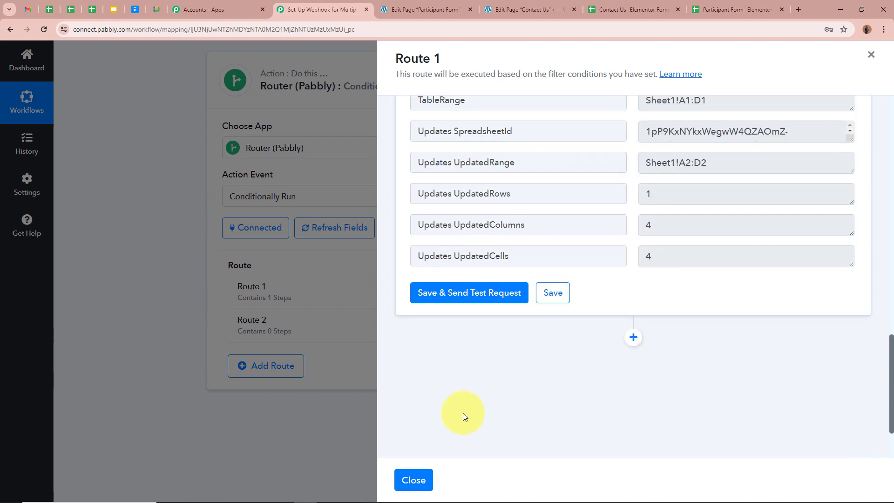
pyautogui.click(413, 480)
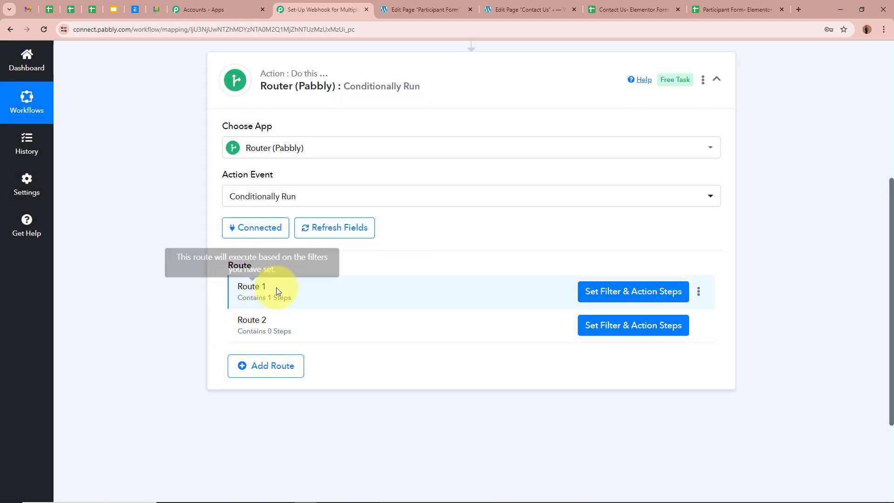
pyautogui.click(698, 293)
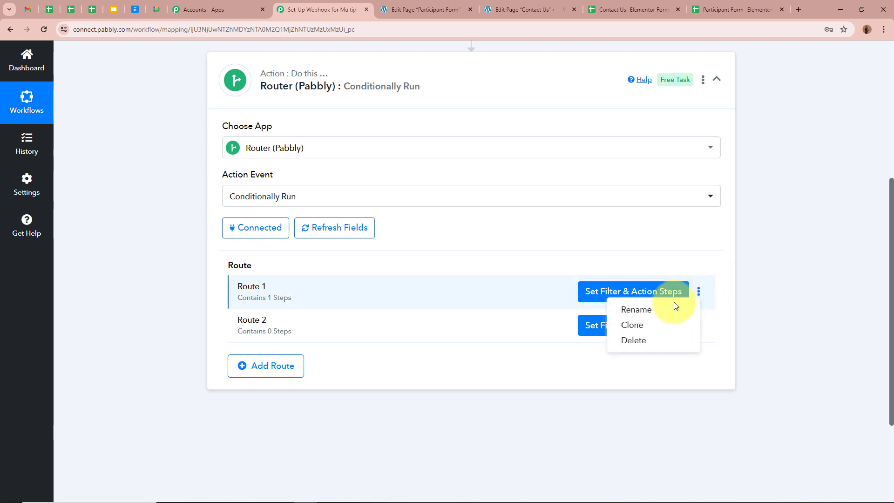
pyautogui.click(674, 307)
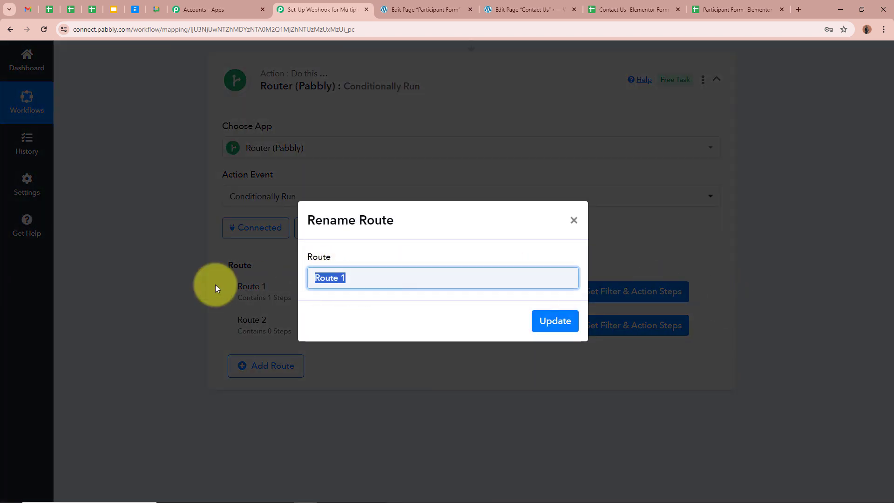
pyautogui.press('BackSpace')
pyautogui.write('Participant Form- Elementor')
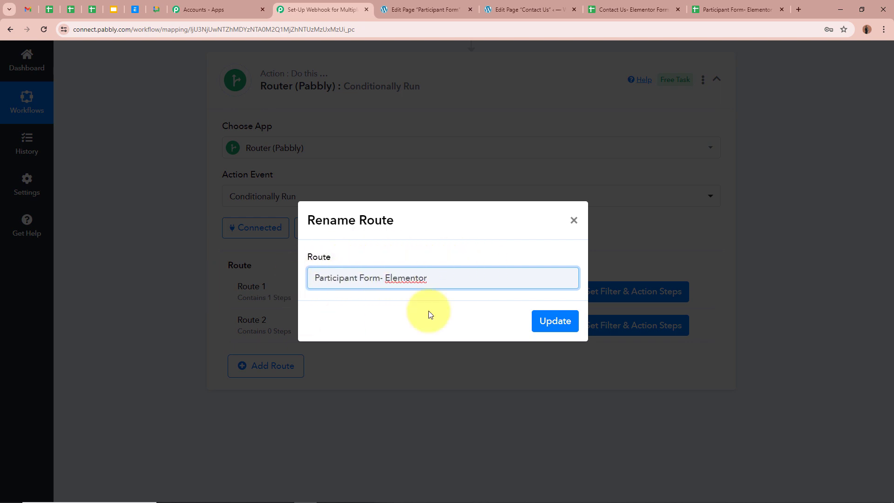
pyautogui.click(556, 321)
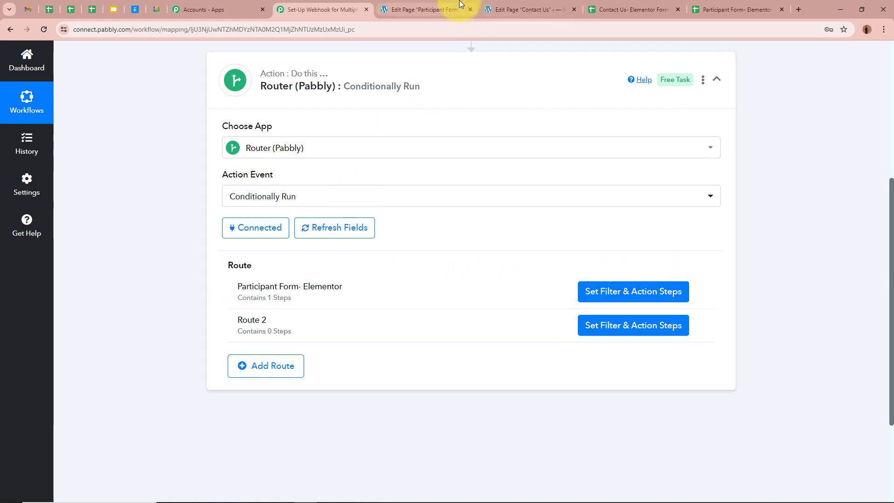
pyautogui.click(410, 9)
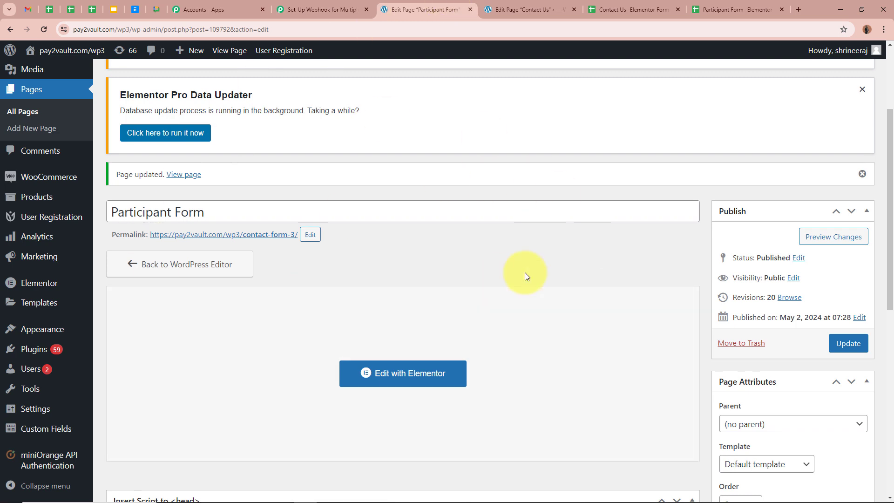
# Check the Contact Us page and its empty Contact Us- Elementor Form sheet, then return to the Elementor trigger
pyautogui.click(342, 5)
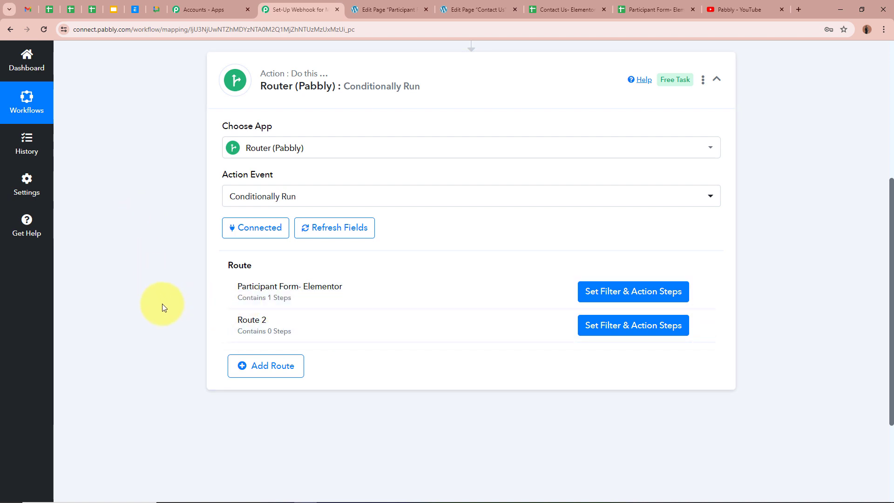
pyautogui.click(480, 9)
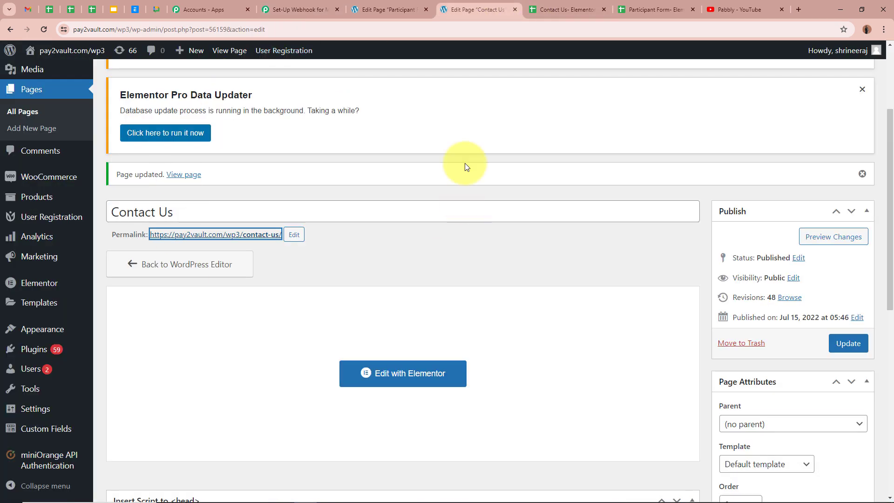
pyautogui.click(569, 7)
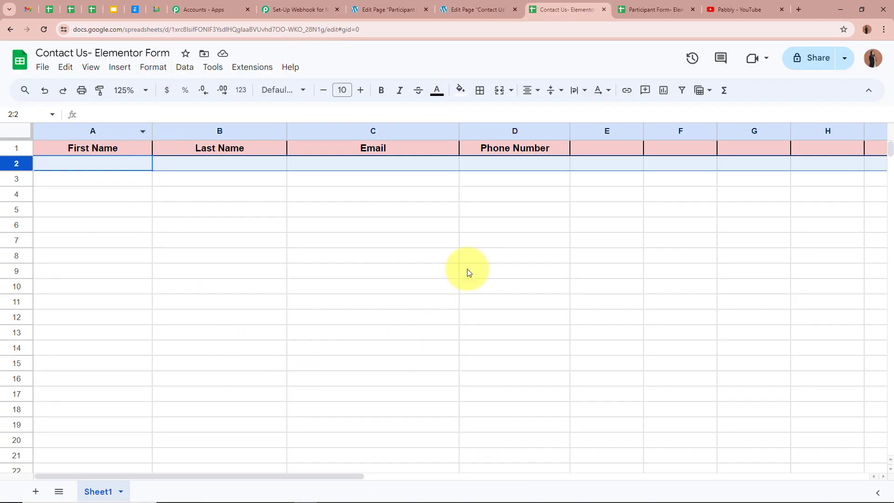
pyautogui.click(253, 166)
pyautogui.click(305, 9)
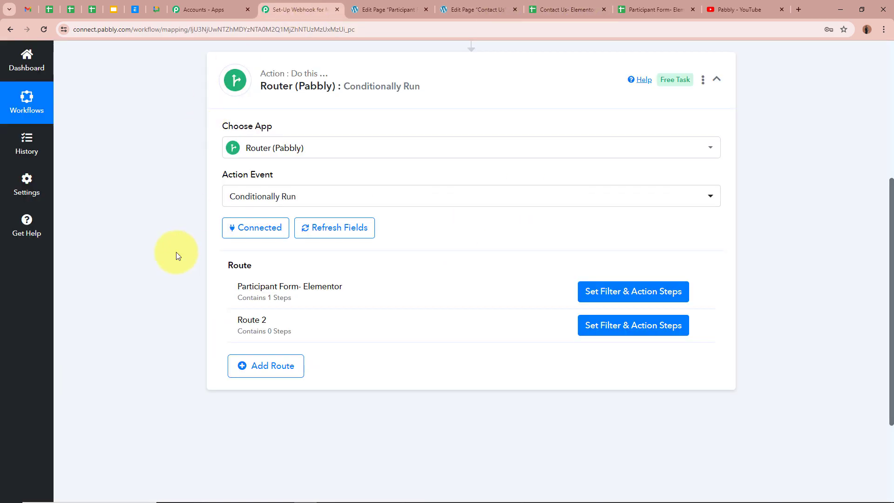
pyautogui.scroll(4, 155, 282)
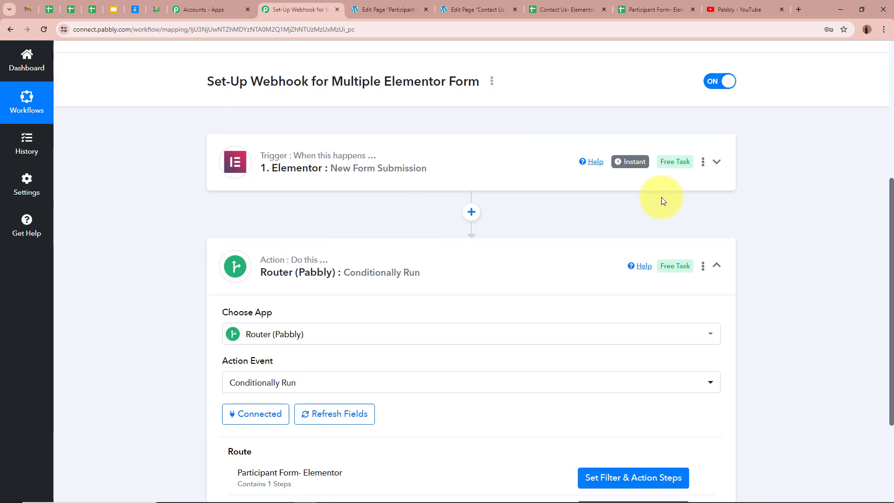
# Switch the Elementor trigger's captured data to Response A and review its field values
pyautogui.click(717, 161)
pyautogui.scroll(-6, 770, 228)
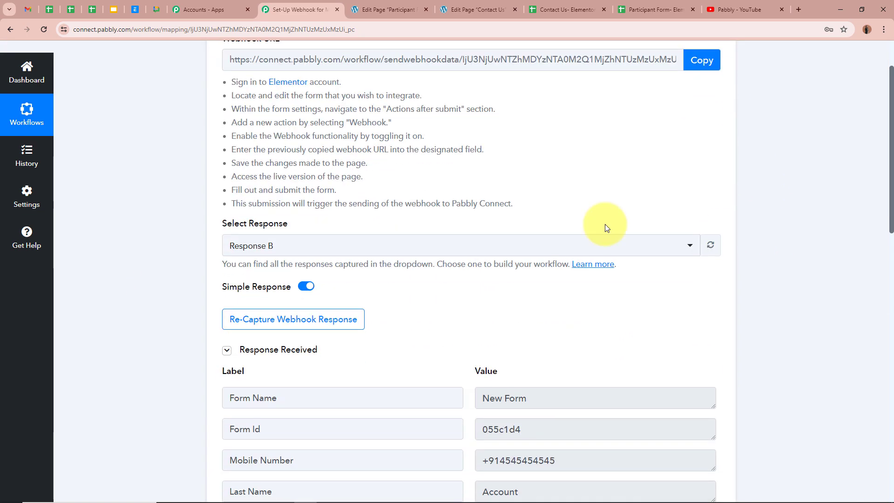
pyautogui.click(348, 249)
pyautogui.click(325, 338)
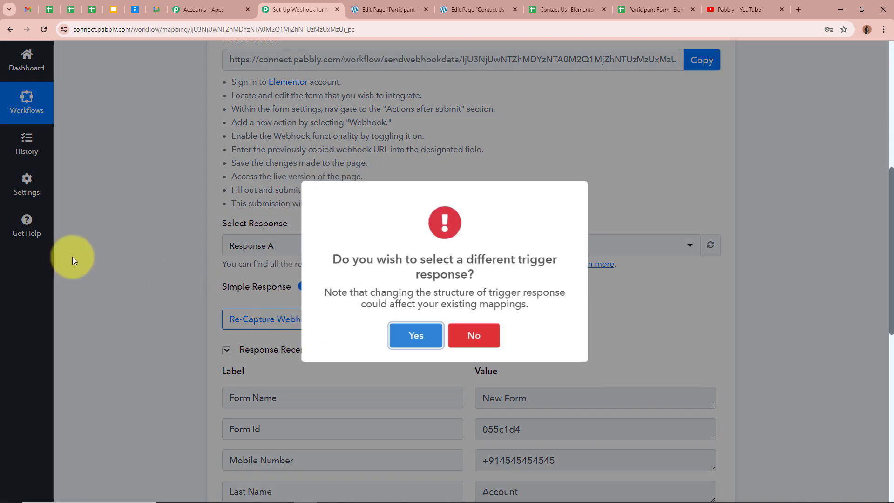
pyautogui.click(413, 335)
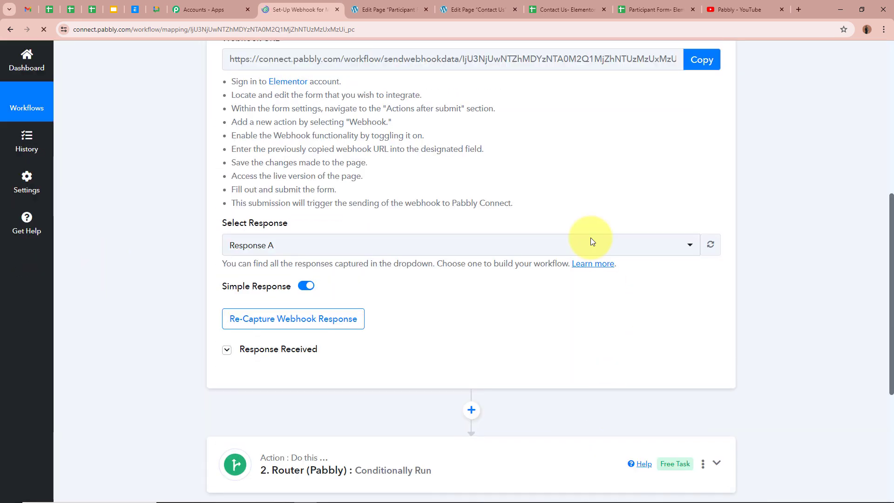
pyautogui.click(225, 350)
pyautogui.scroll(-4, 202, 342)
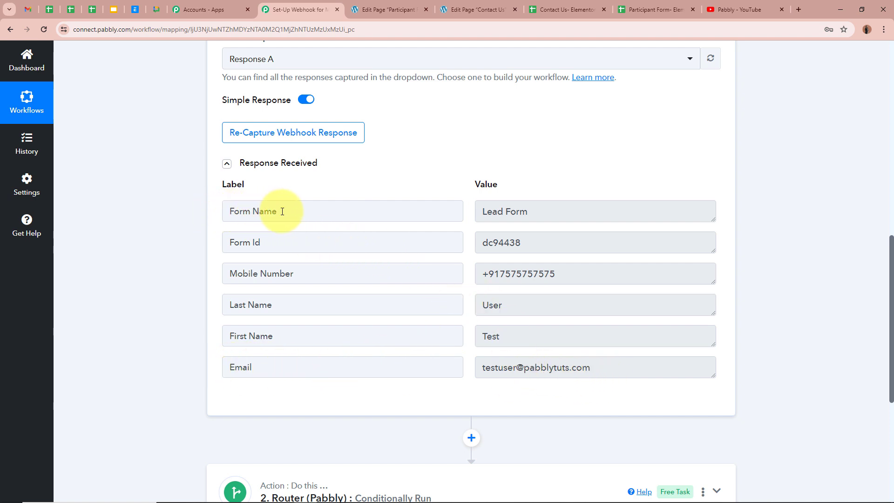
pyautogui.scroll(12, 842, 221)
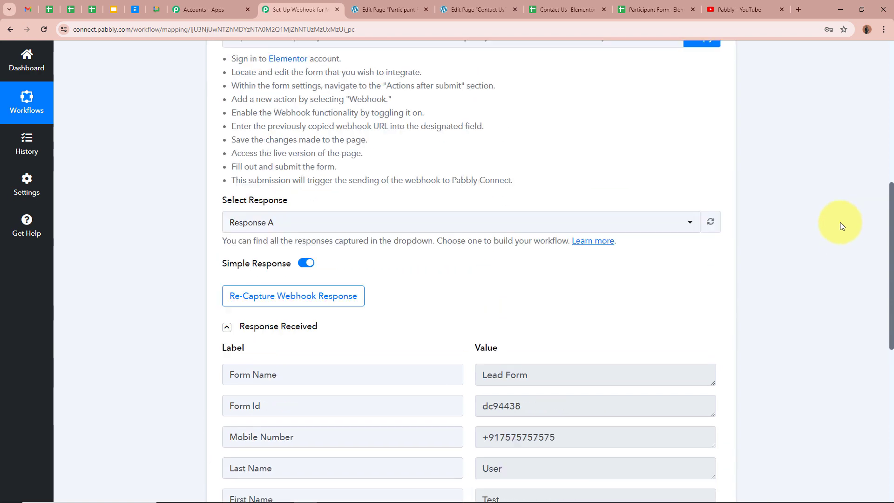
# Collapse the Elementor trigger and expand the Router step to show its routes
pyautogui.click(714, 235)
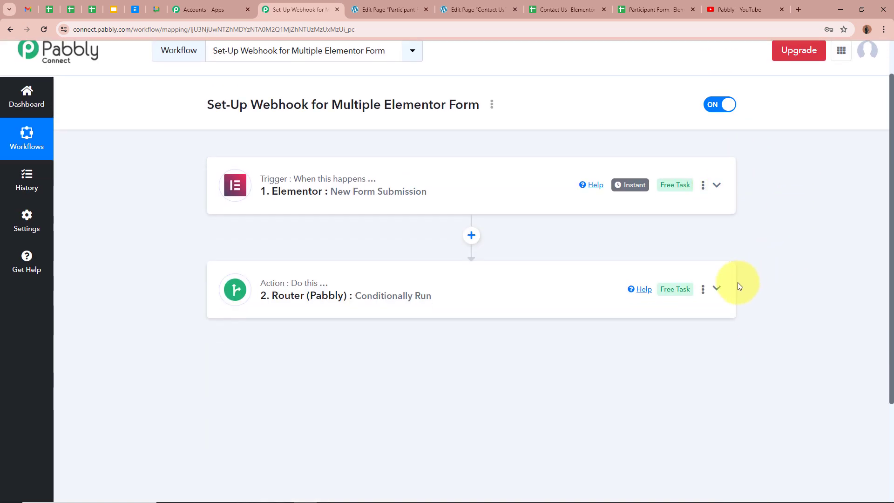
pyautogui.click(719, 292)
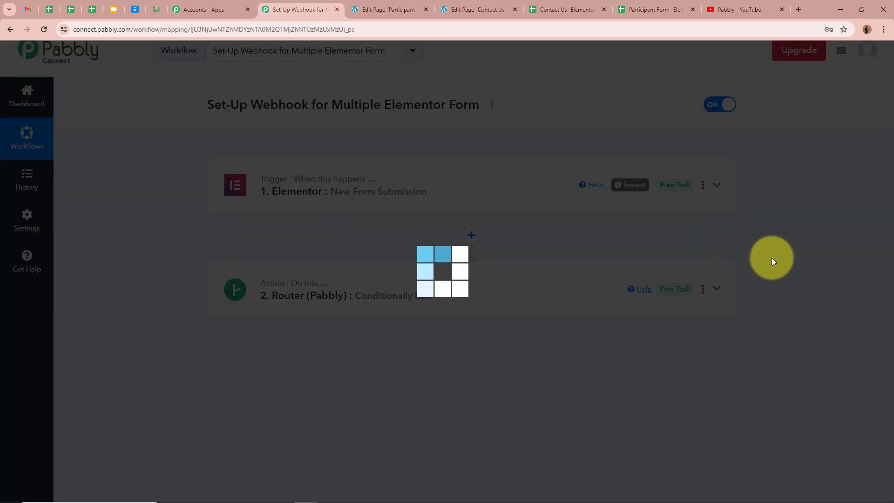
pyautogui.scroll(-2, 771, 258)
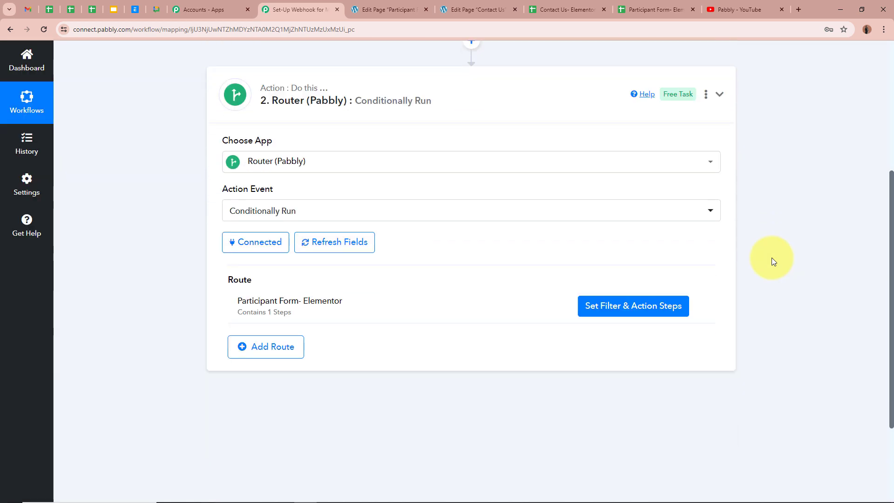
# Add Route 2 with a filter passing only when Form Name equals 'Lead Form', and test it
pyautogui.click(267, 331)
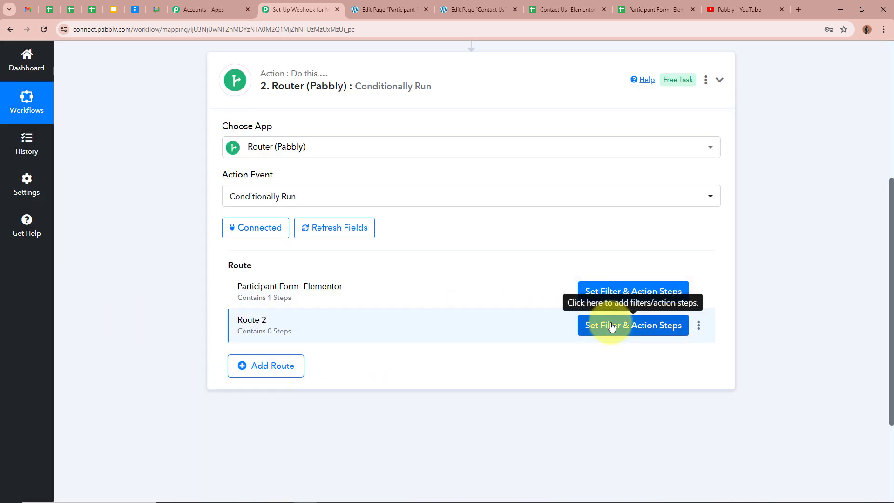
pyautogui.click(651, 330)
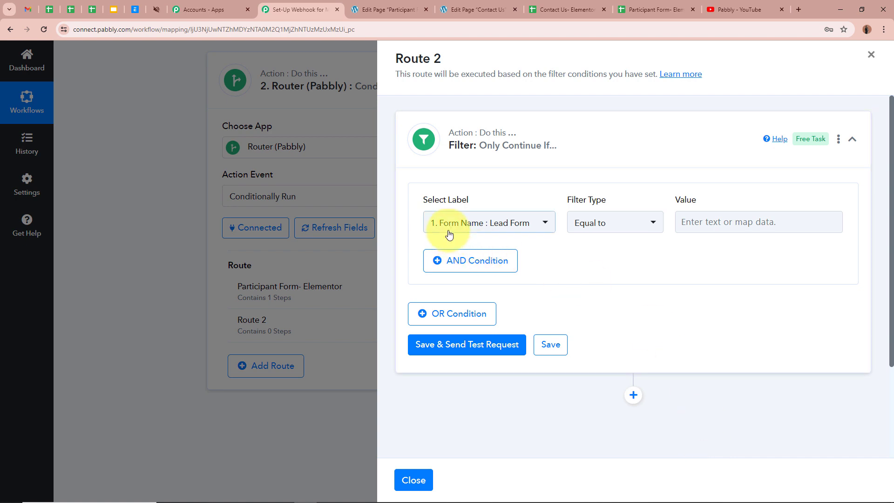
pyautogui.click(703, 226)
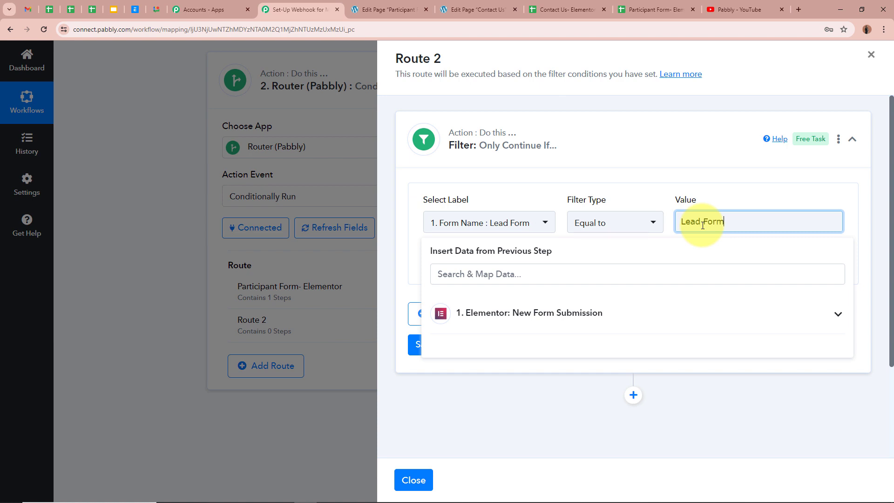
pyautogui.click(497, 186)
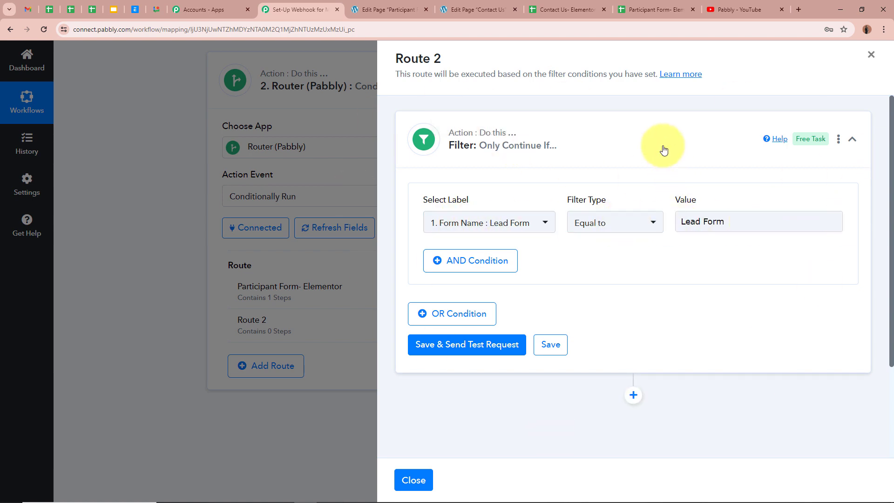
pyautogui.click(519, 345)
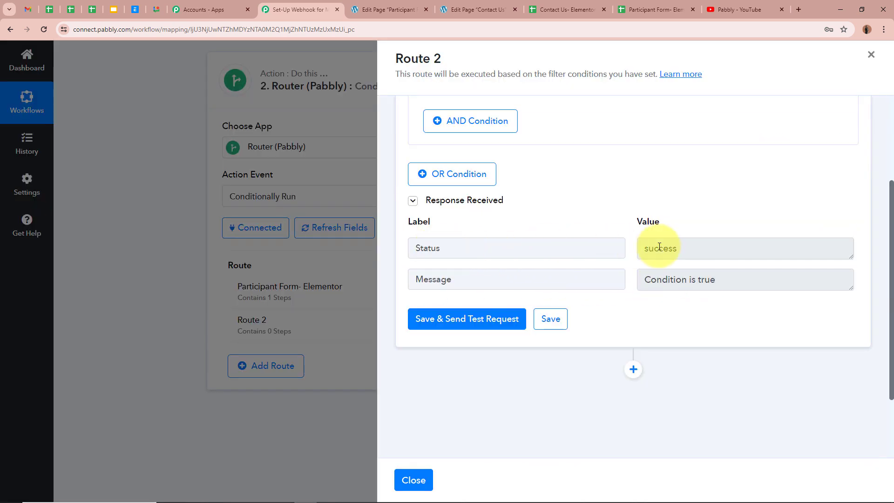
pyautogui.scroll(3, 815, 257)
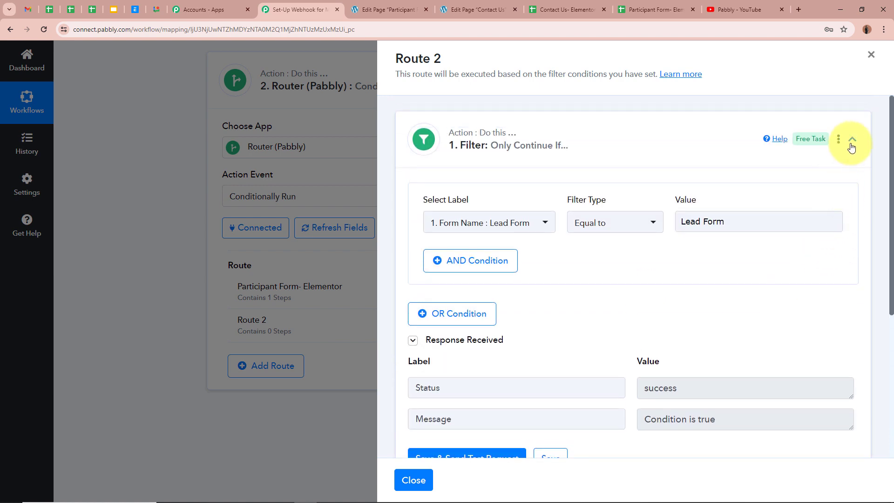
pyautogui.click(851, 145)
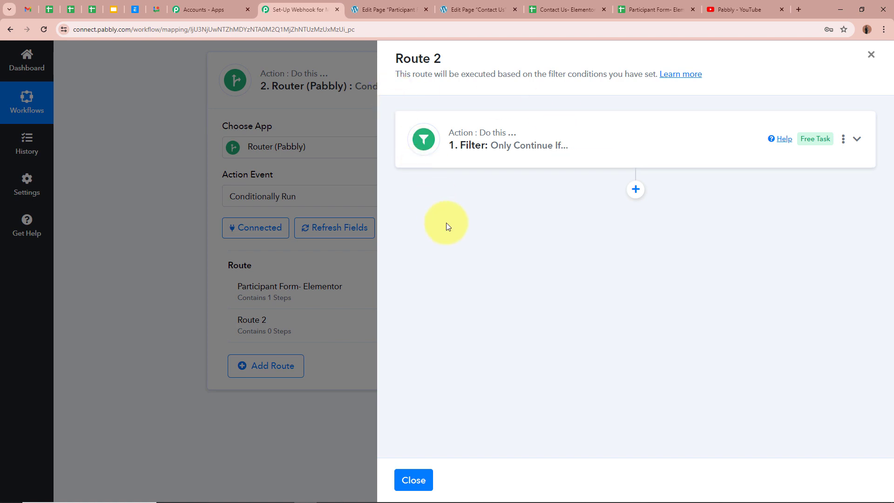
# Add a Google Sheets 'Add New Row' action to Route 2 using the existing Google Sheets connection
pyautogui.click(635, 189)
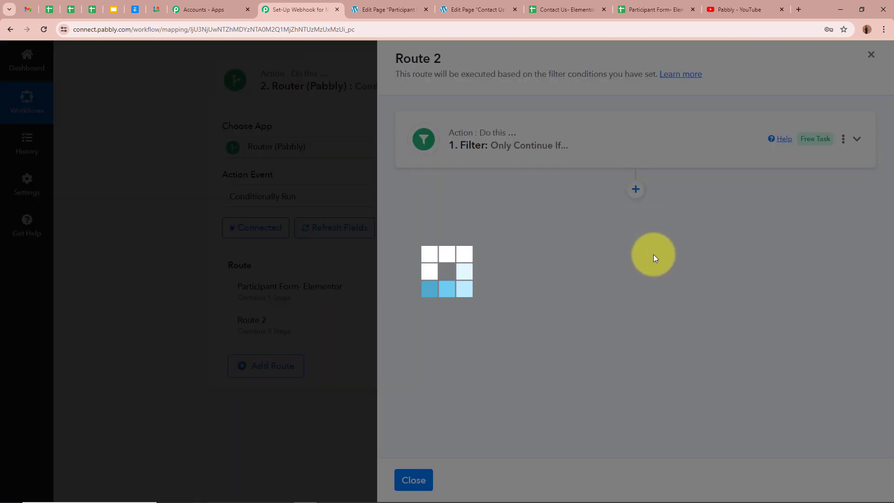
pyautogui.click(573, 9)
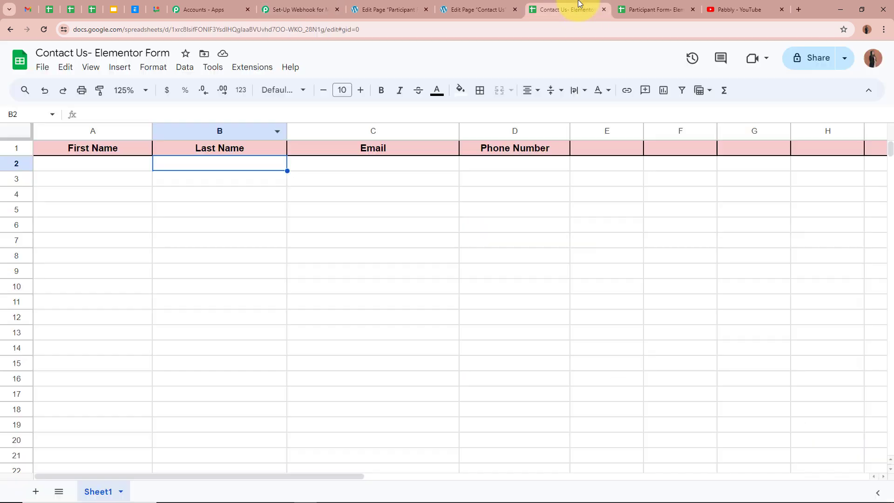
pyautogui.click(295, 9)
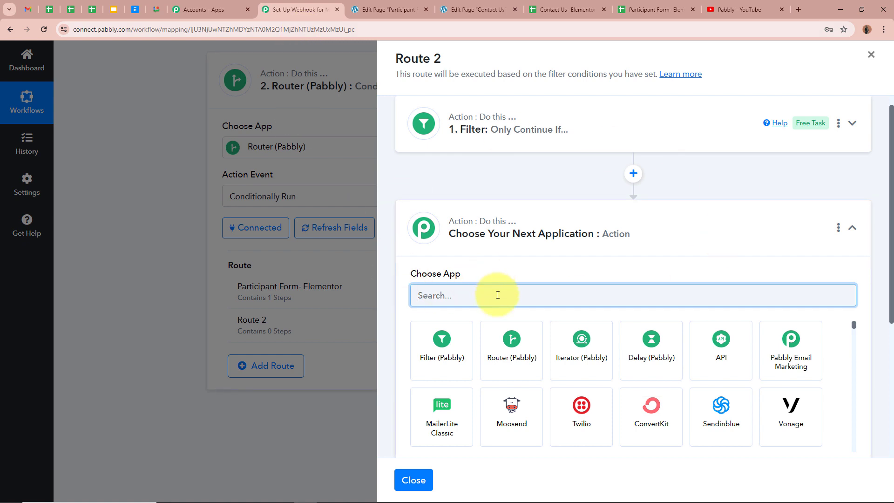
pyautogui.write('Goog')
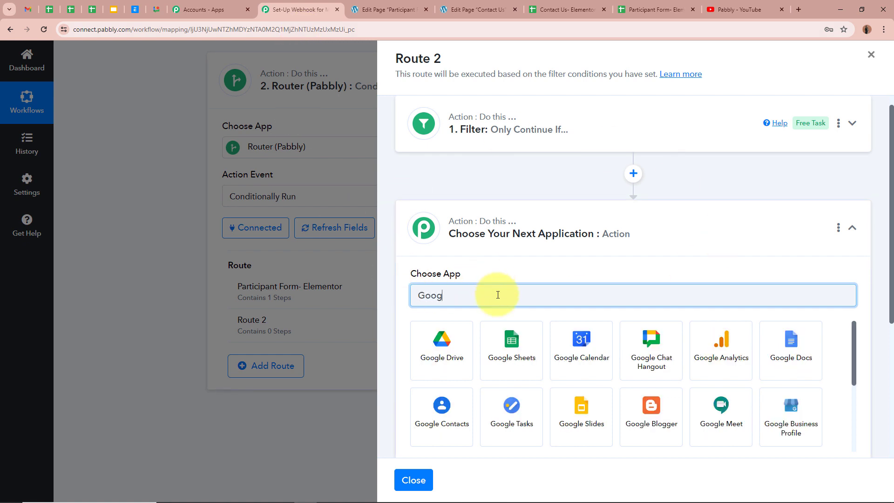
pyautogui.write('le')
pyautogui.click(500, 344)
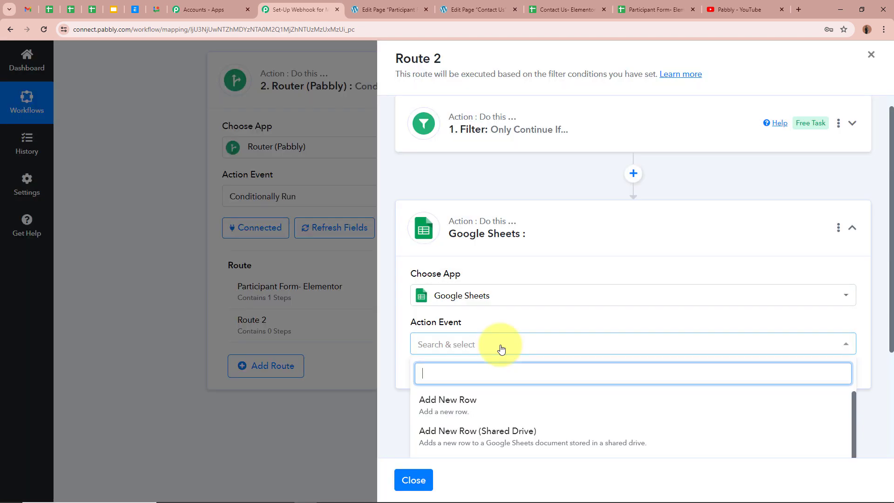
pyautogui.click(429, 402)
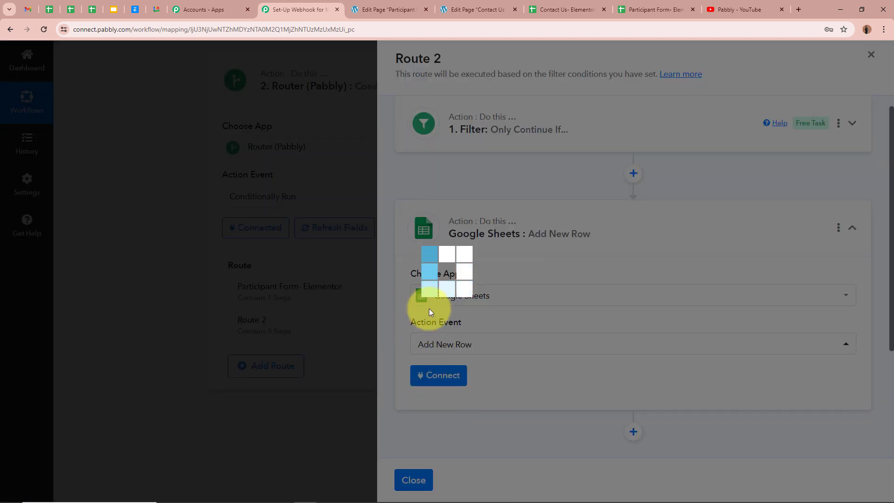
pyautogui.click(438, 375)
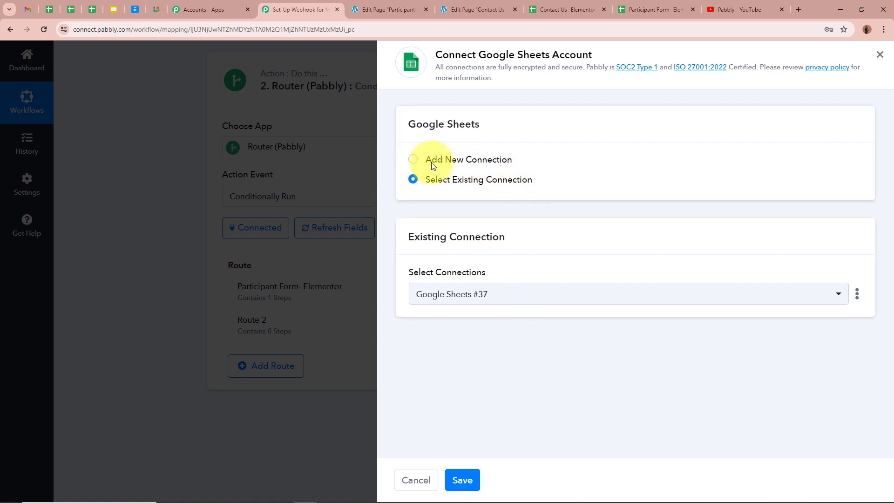
pyautogui.click(474, 482)
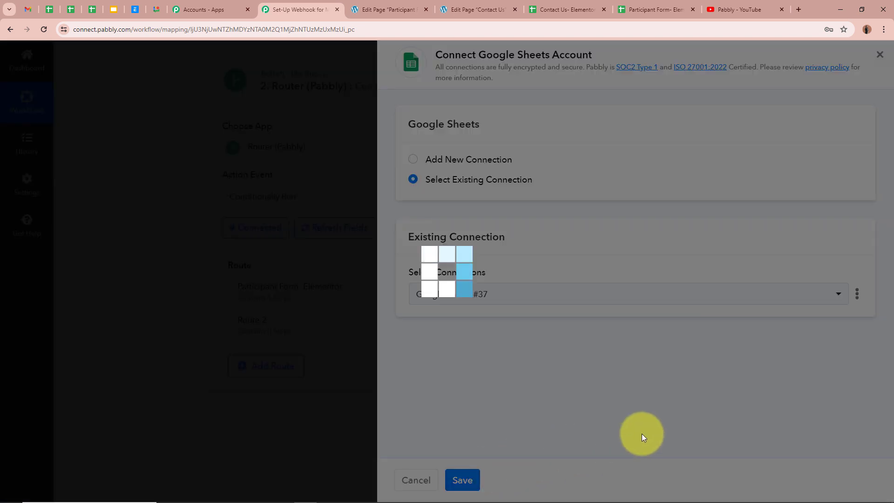
# Select the 'Contact Us- Elementor Form' spreadsheet for Route 2's row action
pyautogui.scroll(-2, 652, 398)
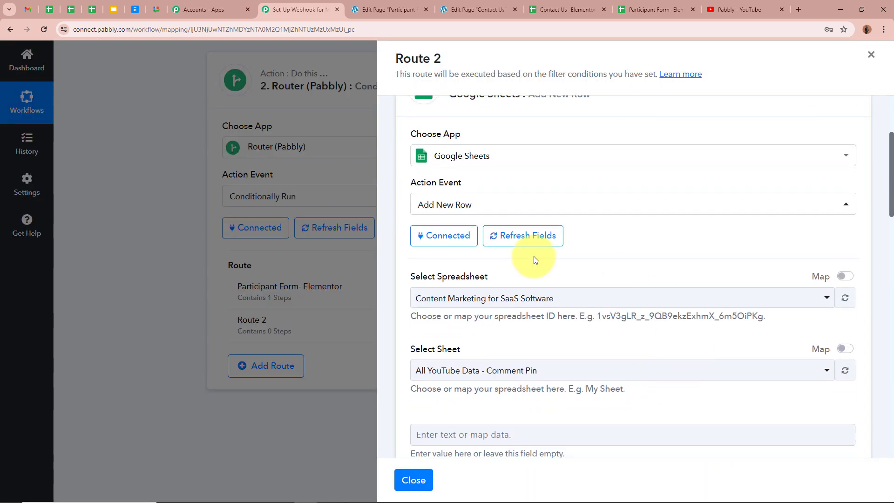
pyautogui.scroll(-1, 525, 272)
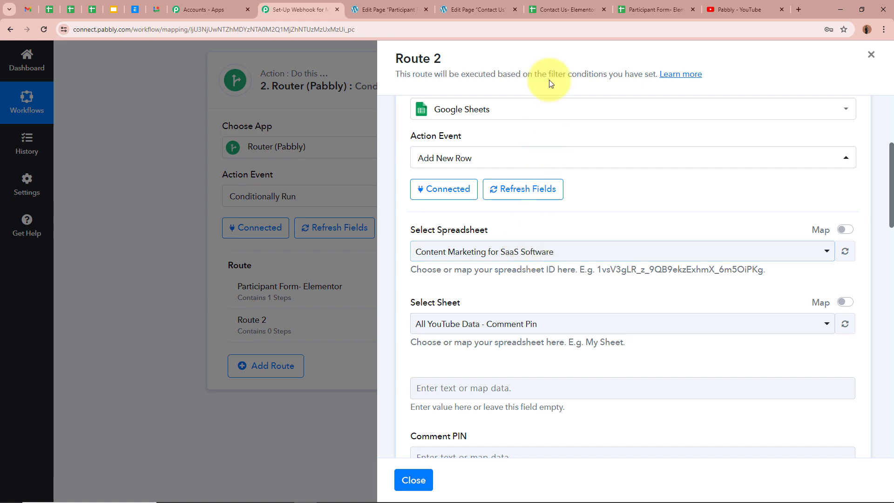
pyautogui.click(564, 9)
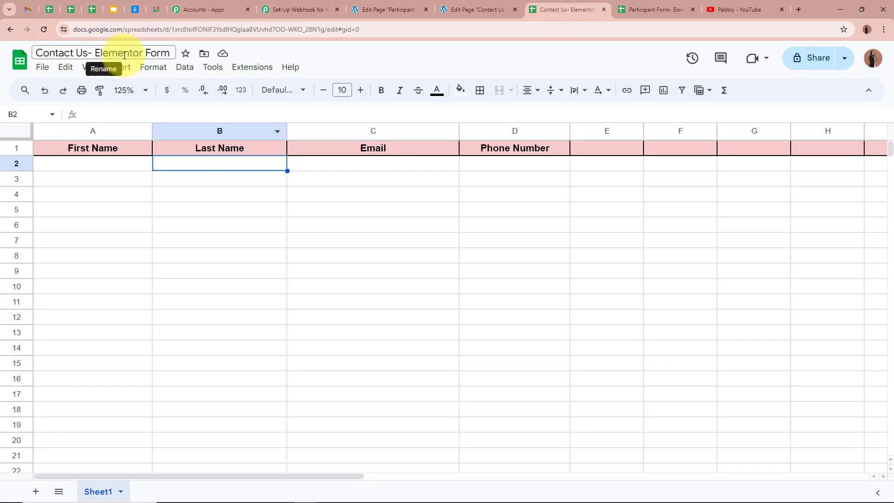
pyautogui.click(286, 9)
pyautogui.click(559, 251)
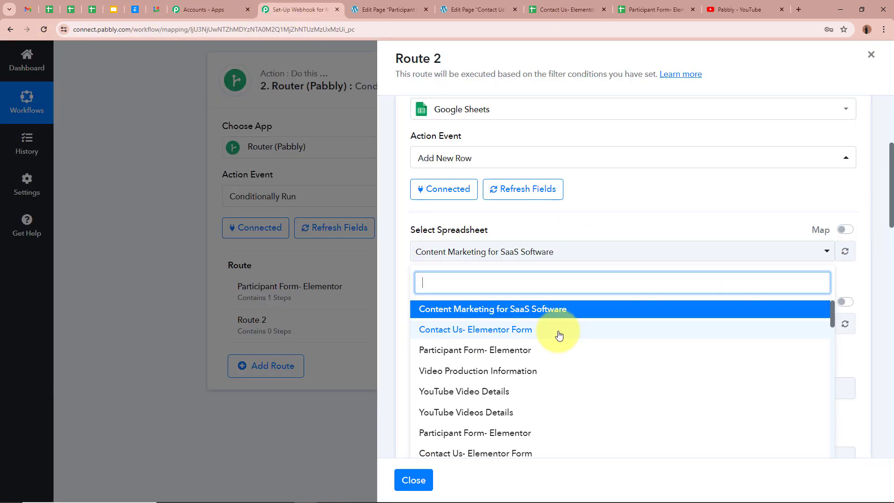
pyautogui.click(559, 333)
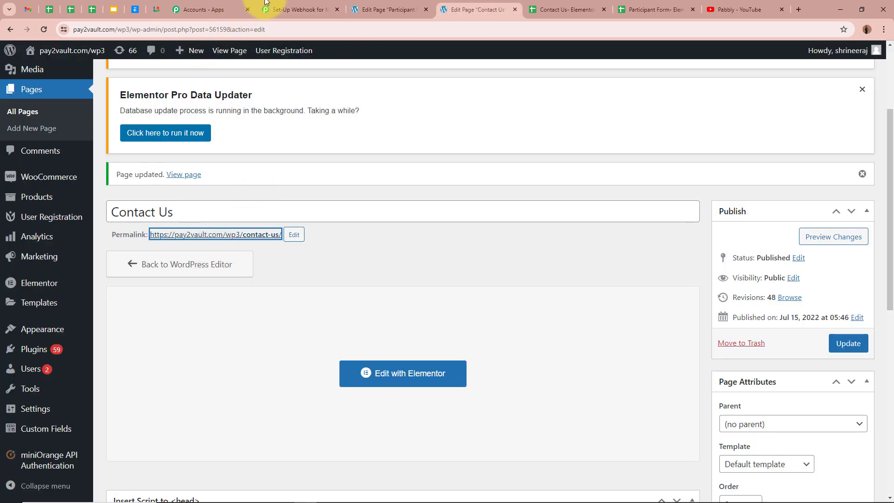
# Choose Sheet1 as the target sheet, loading its First Name to Phone Number fields
pyautogui.click(291, 9)
pyautogui.click(588, 9)
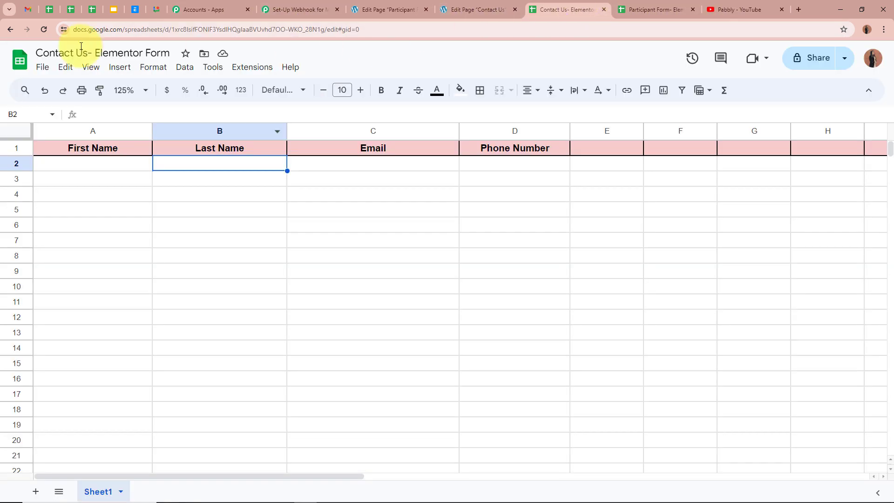
pyautogui.click(303, 8)
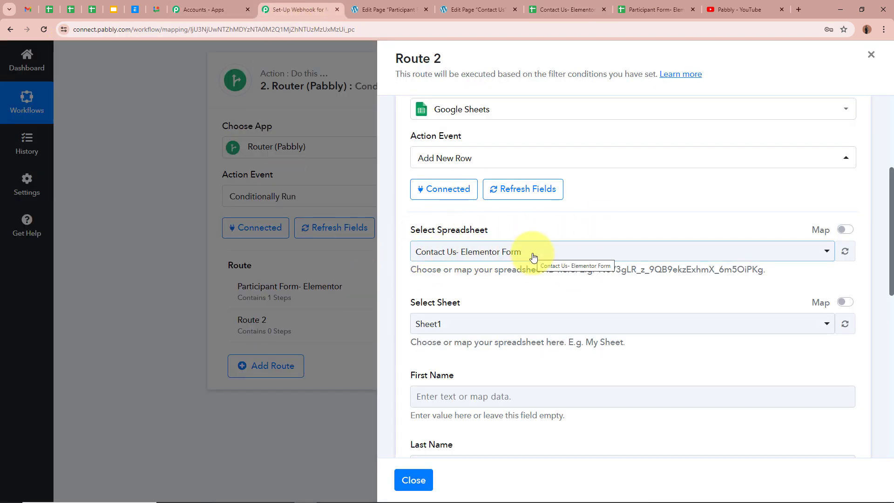
pyautogui.scroll(-1, 530, 256)
pyautogui.scroll(-2, 530, 254)
pyautogui.click(517, 185)
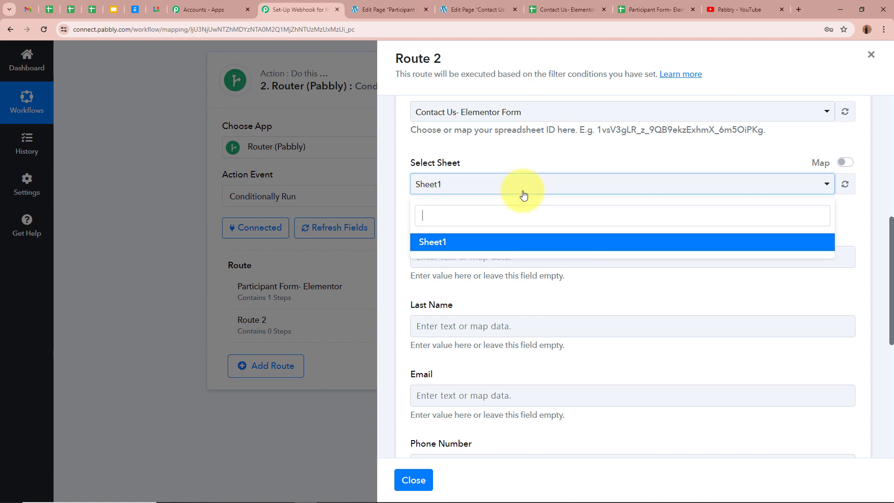
pyautogui.click(514, 243)
pyautogui.click(563, 8)
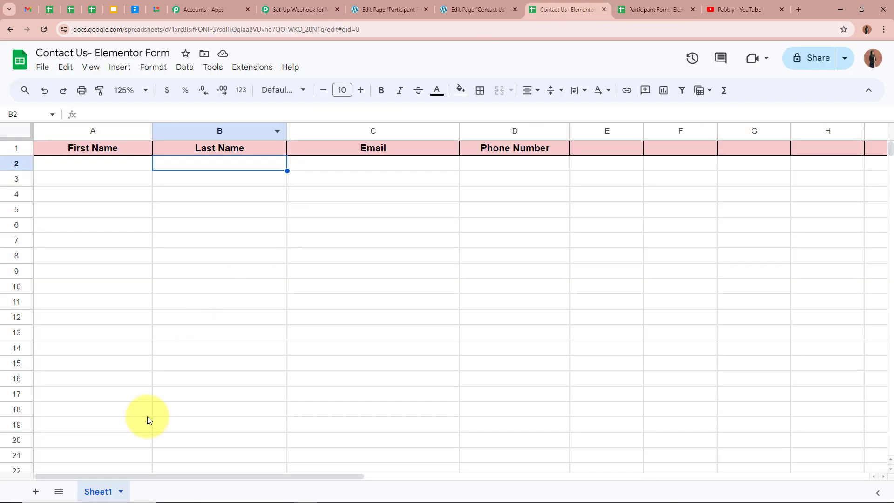
# Check the sheet's First Name, Last Name, Email and Phone Number headers, then return to Route 2
pyautogui.click(781, 10)
pyautogui.click(321, 9)
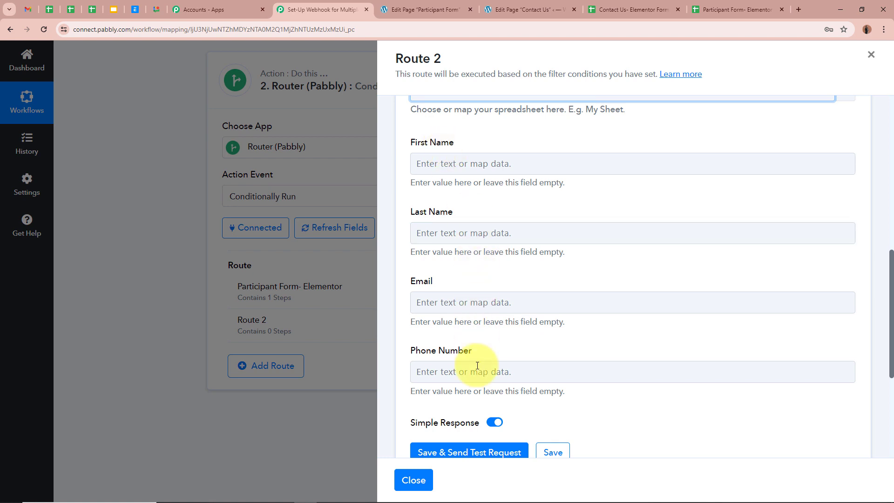
pyautogui.click(625, 7)
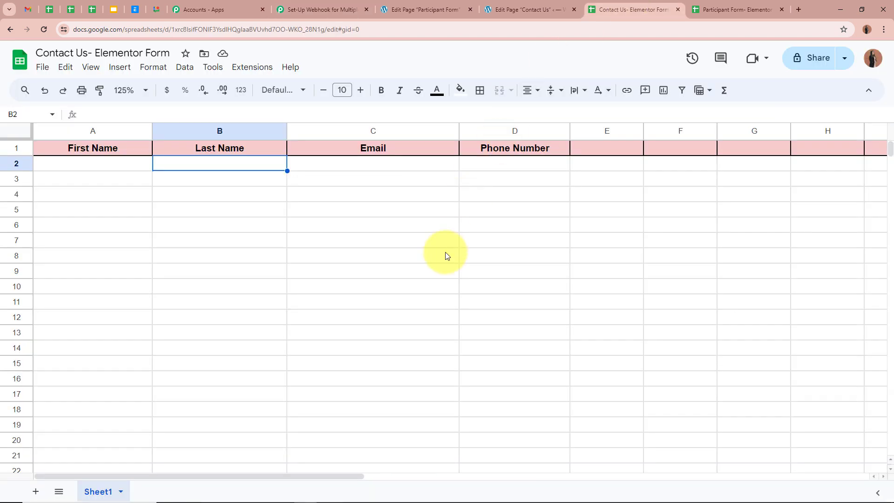
pyautogui.click(112, 152)
pyautogui.click(219, 145)
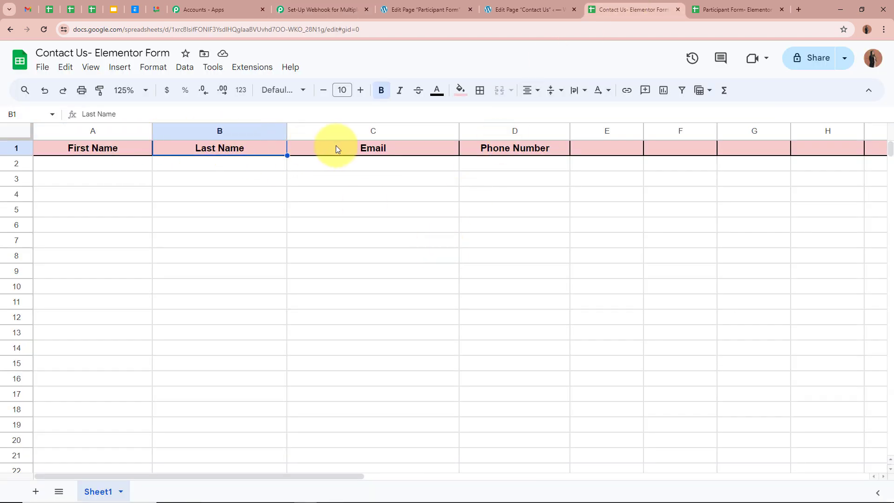
pyautogui.click(337, 146)
pyautogui.click(517, 148)
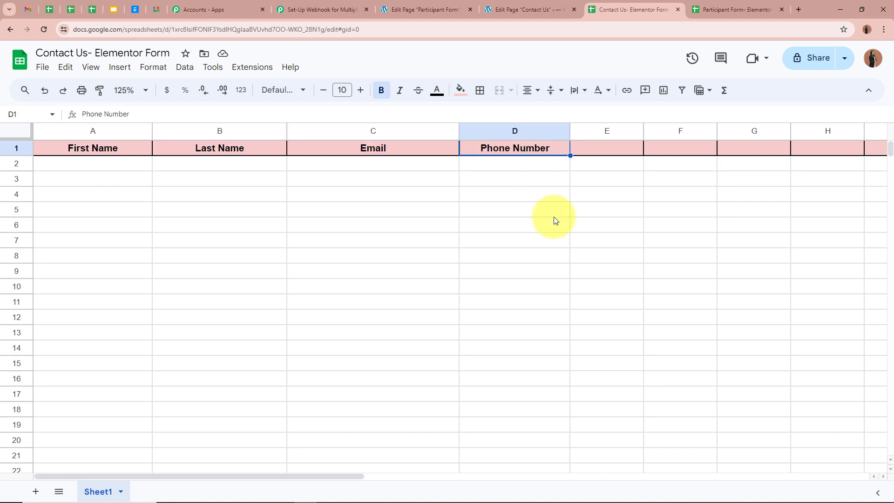
pyautogui.click(526, 9)
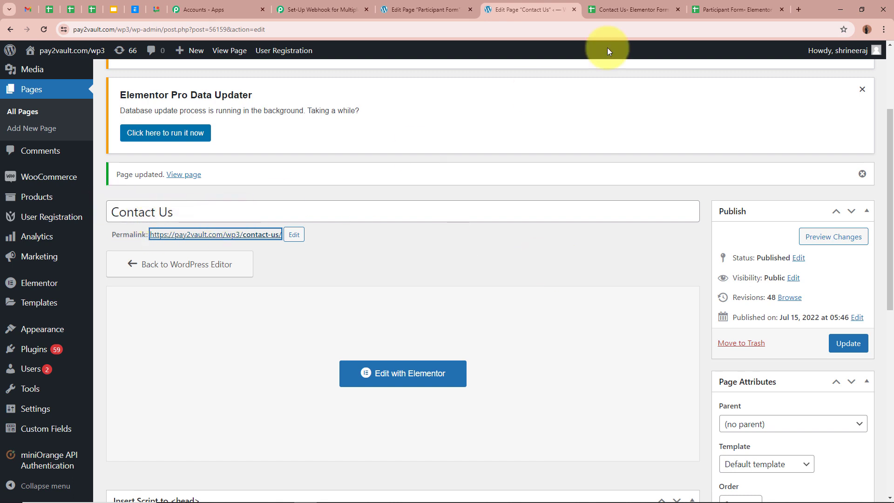
pyautogui.click(623, 14)
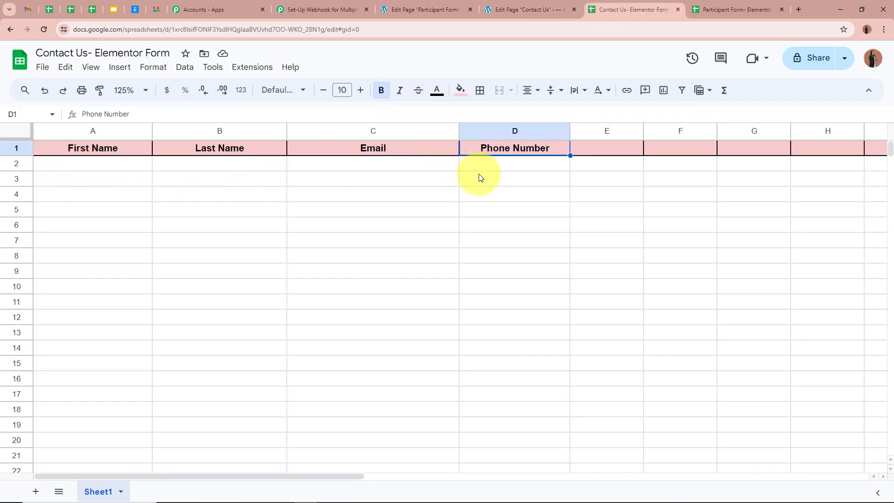
pyautogui.click(323, 9)
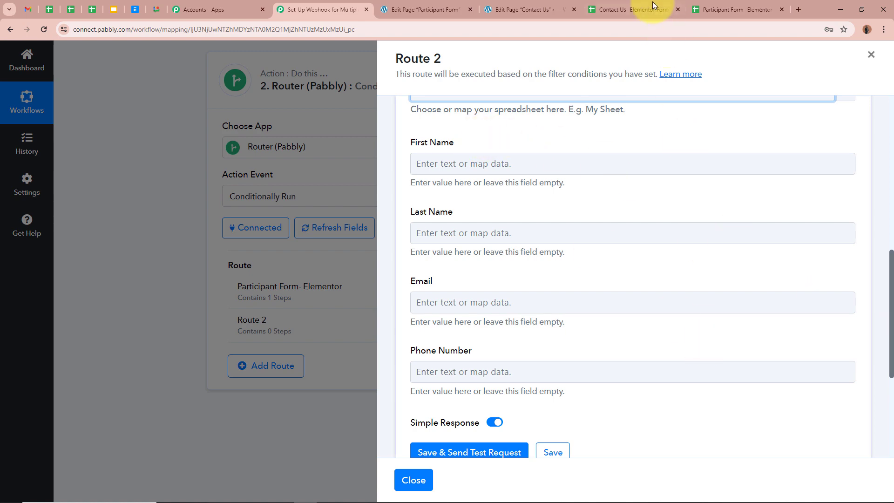
# Map the Elementor submission's first name and last name into First Name and Last Name
pyautogui.click(633, 10)
pyautogui.click(324, 9)
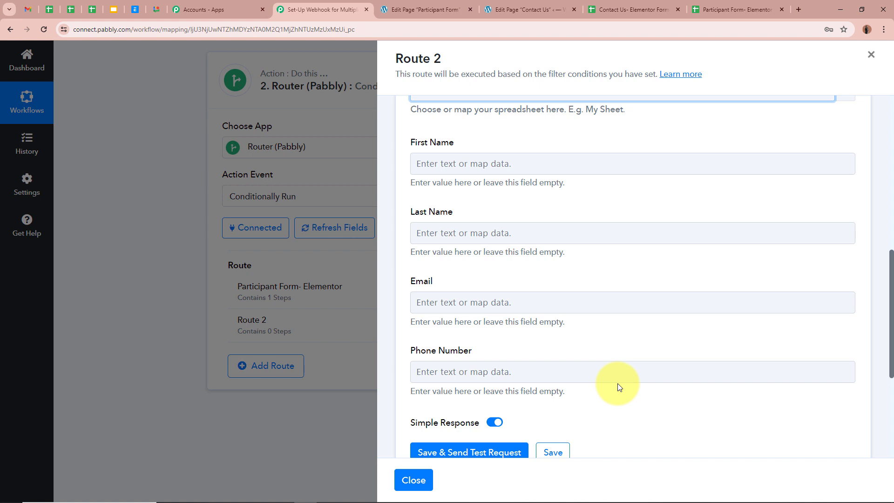
pyautogui.click(466, 162)
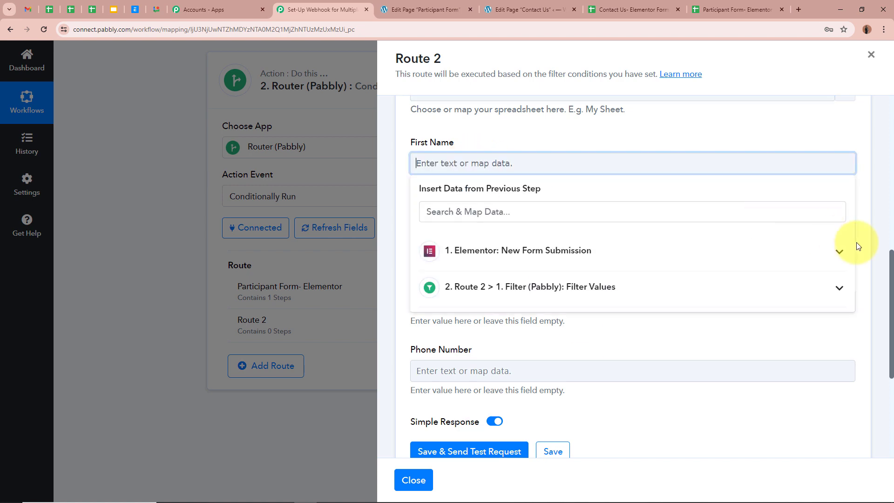
pyautogui.click(840, 250)
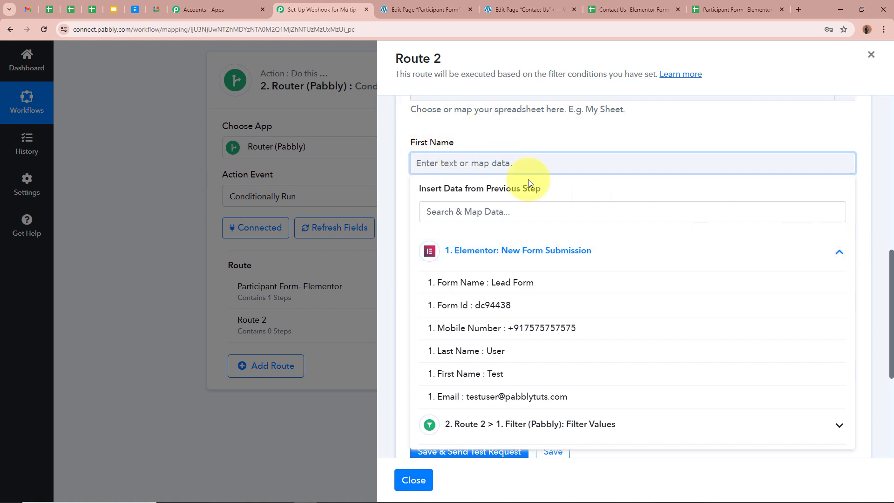
pyautogui.click(515, 377)
pyautogui.click(553, 152)
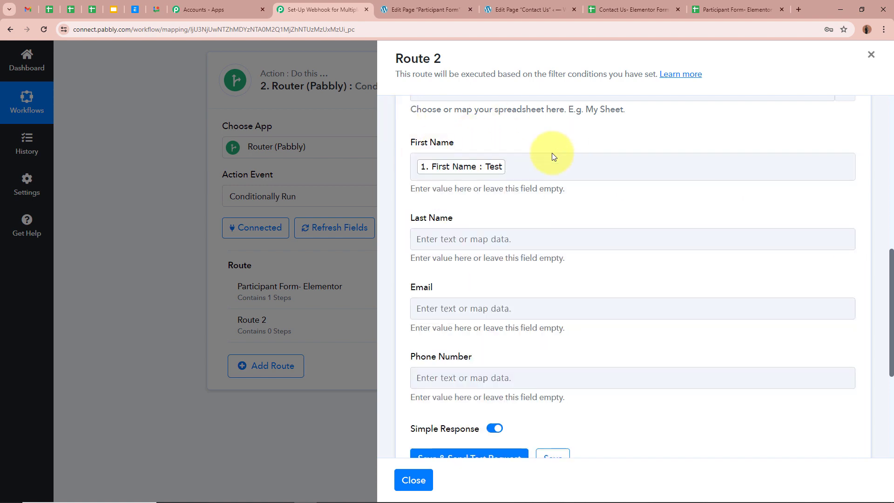
pyautogui.click(495, 240)
pyautogui.click(522, 326)
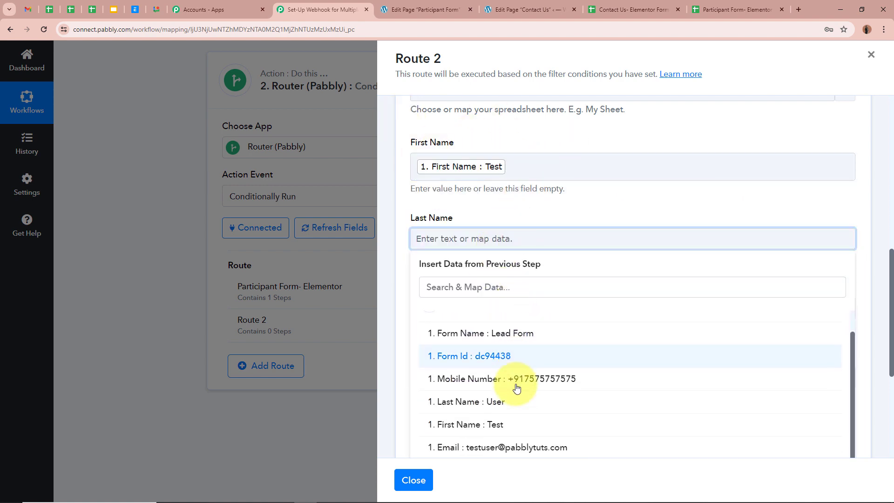
pyautogui.click(515, 393)
pyautogui.click(564, 209)
# Map the submitted email into Email and the mobile number into Phone Number
pyautogui.scroll(-2, 565, 211)
pyautogui.scroll(-2, 565, 212)
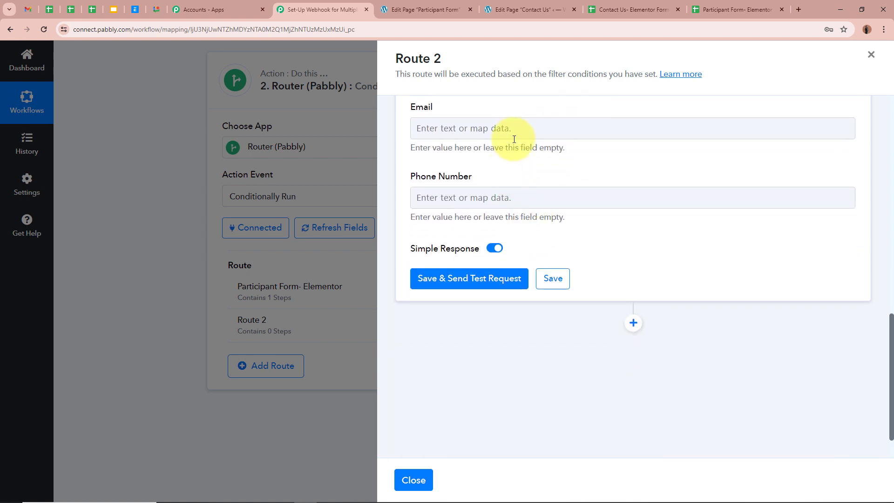
pyautogui.click(515, 130)
pyautogui.click(522, 214)
pyautogui.click(516, 367)
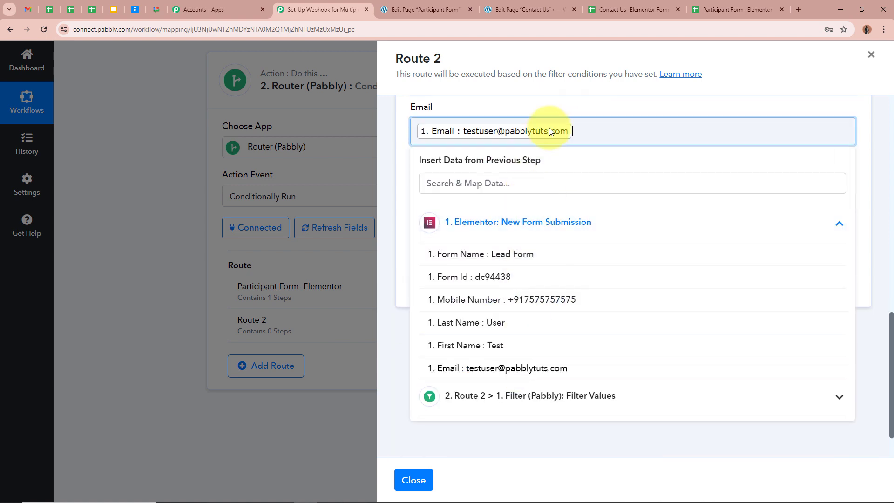
pyautogui.click(518, 214)
pyautogui.click(510, 306)
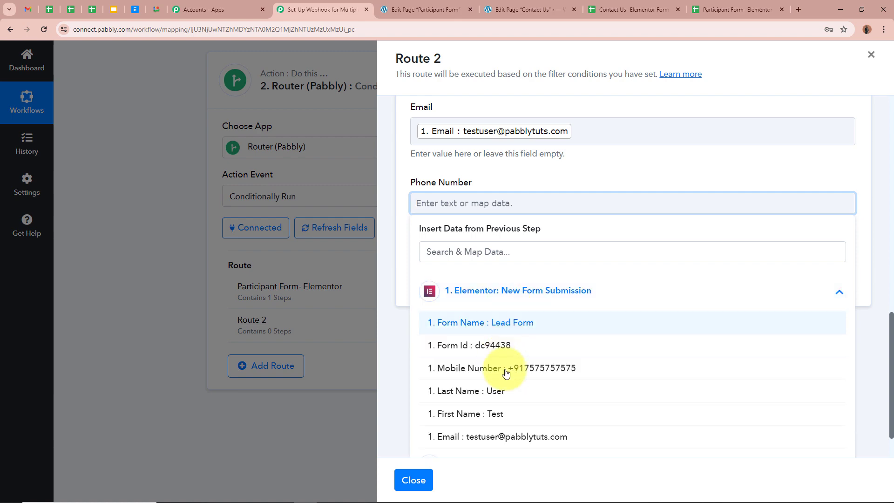
pyautogui.click(509, 312)
pyautogui.click(618, 152)
# Save Route 2's row action and send a test row to Sheet1
pyautogui.scroll(4, 405, 162)
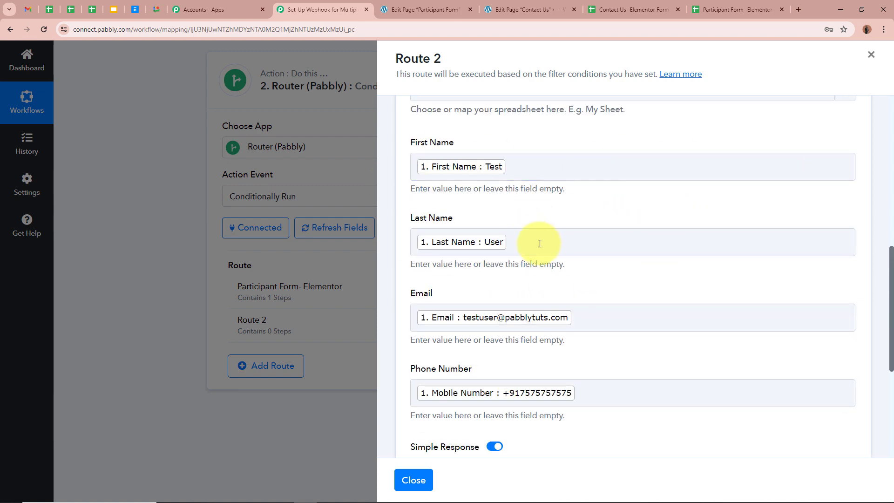
pyautogui.scroll(-5, 540, 242)
pyautogui.click(504, 247)
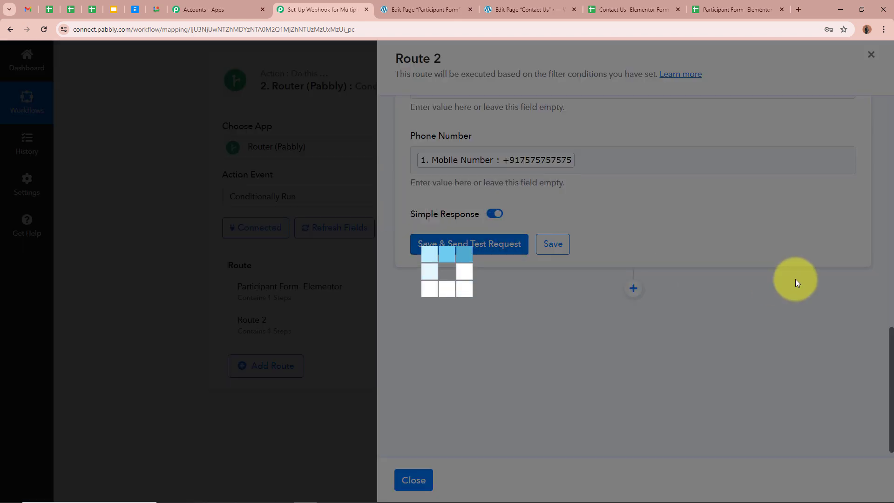
pyautogui.scroll(-2, 683, 333)
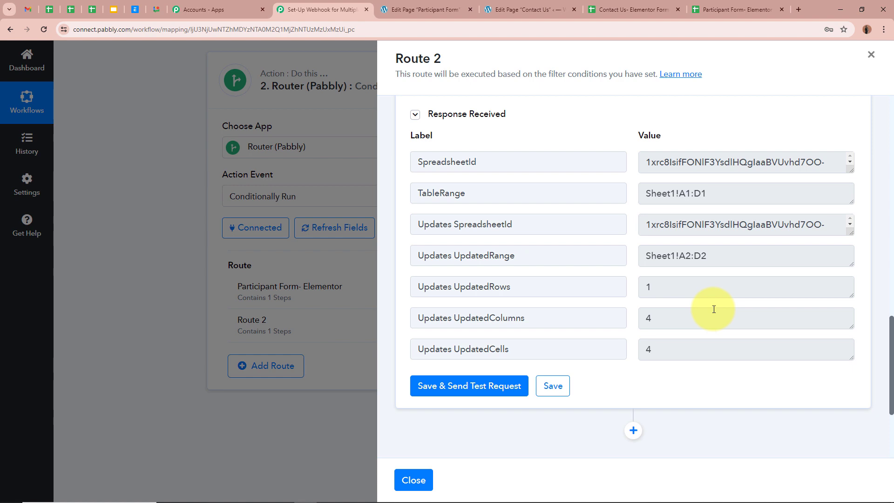
# Verify cells A2–D2 of the Contact Us sheet hold the test entry's name, email and phone
pyautogui.click(635, 9)
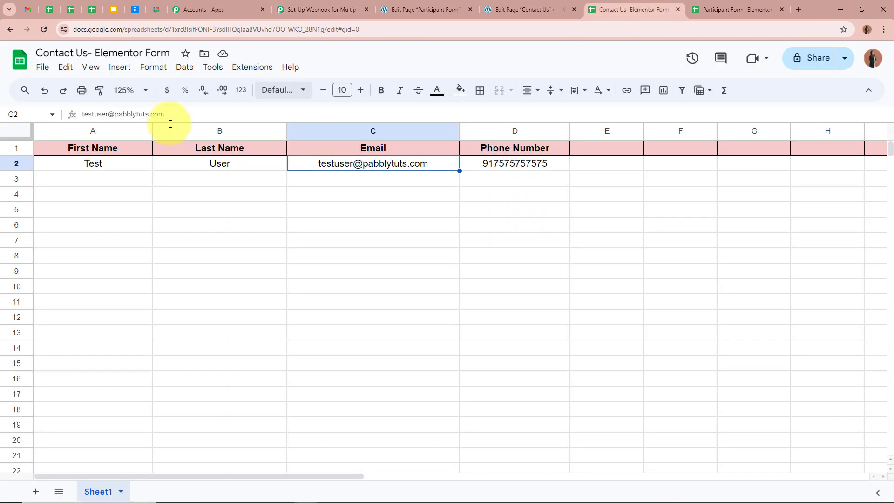
pyautogui.click(442, 184)
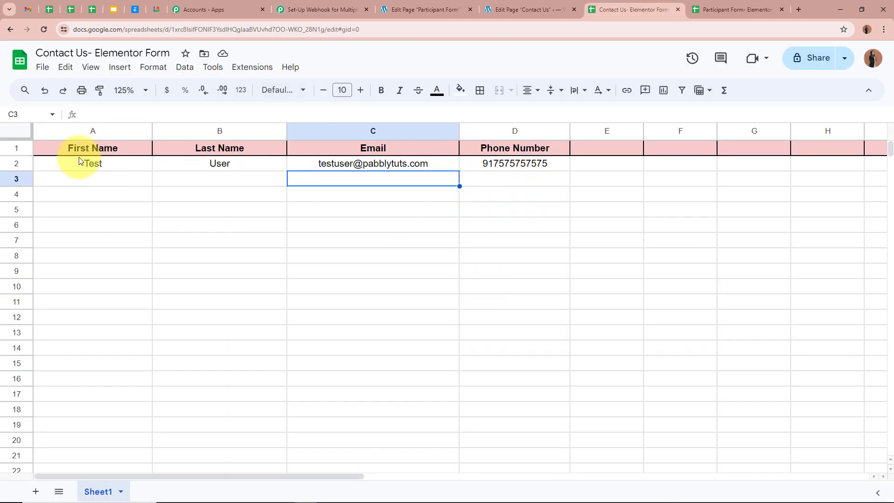
pyautogui.click(106, 164)
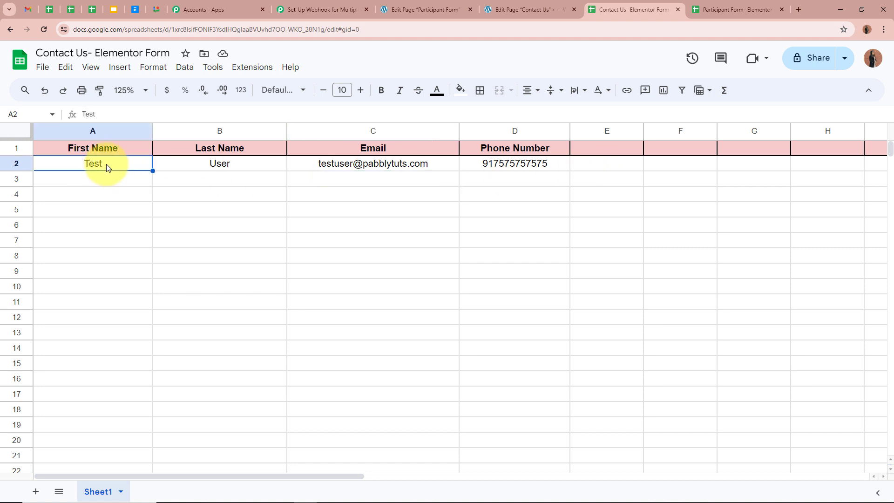
pyautogui.click(208, 163)
pyautogui.click(317, 164)
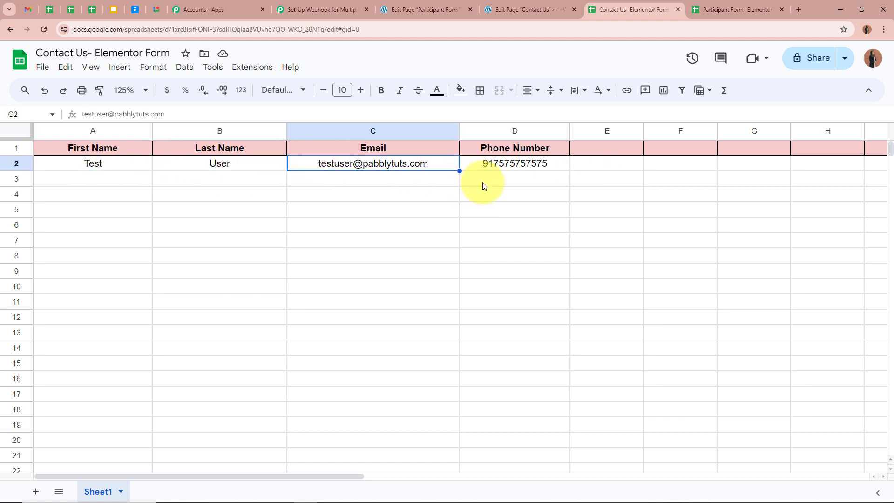
pyautogui.click(479, 163)
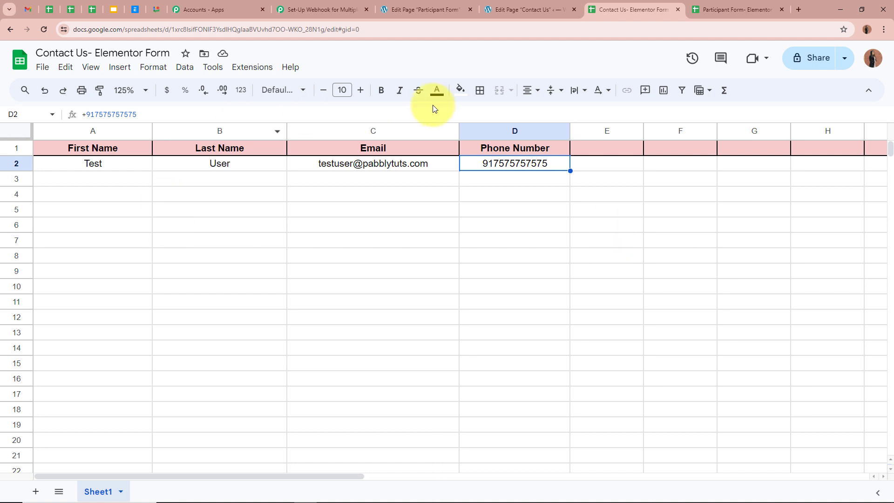
pyautogui.click(526, 9)
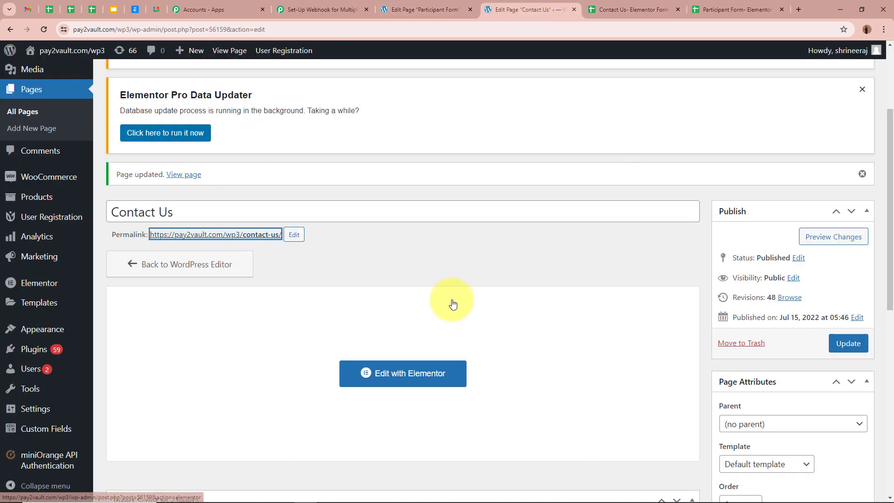
# Rename Route 2 to 'Contact Us- Elementor Form' by pasting the name and updating
pyautogui.click(326, 9)
pyautogui.click(421, 480)
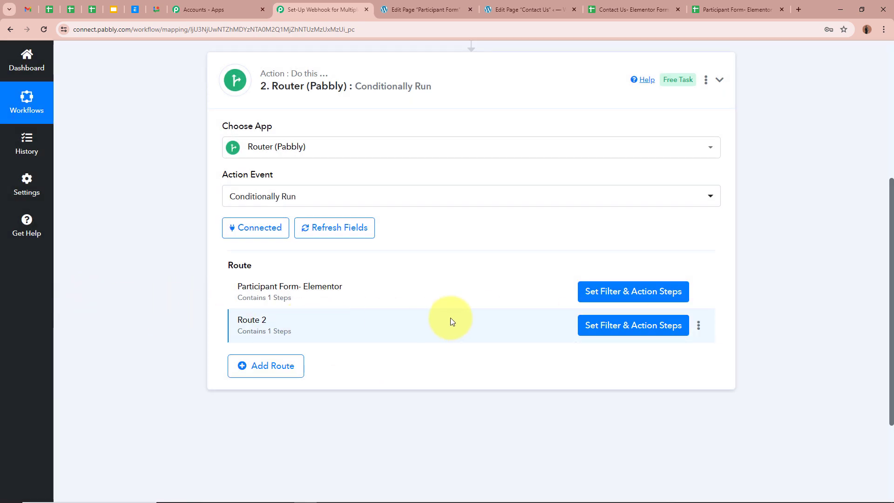
pyautogui.click(698, 325)
pyautogui.click(671, 343)
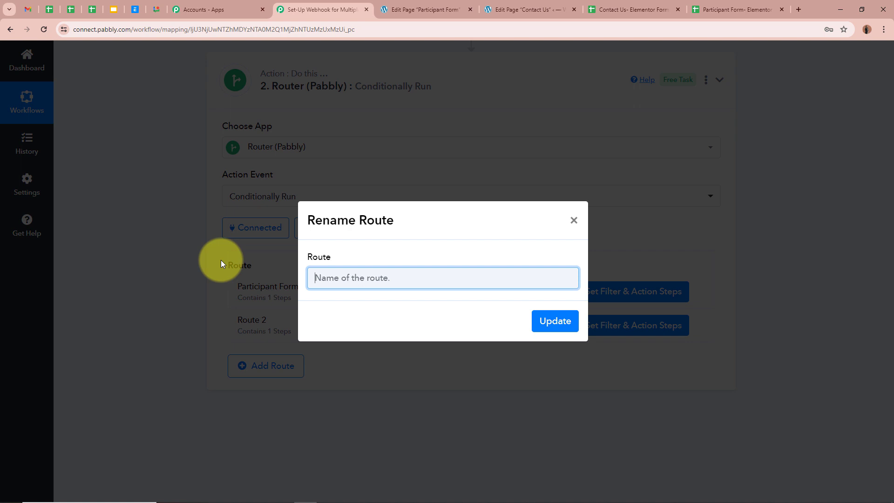
pyautogui.write('Contact Us- Elementor Form')
pyautogui.click(554, 320)
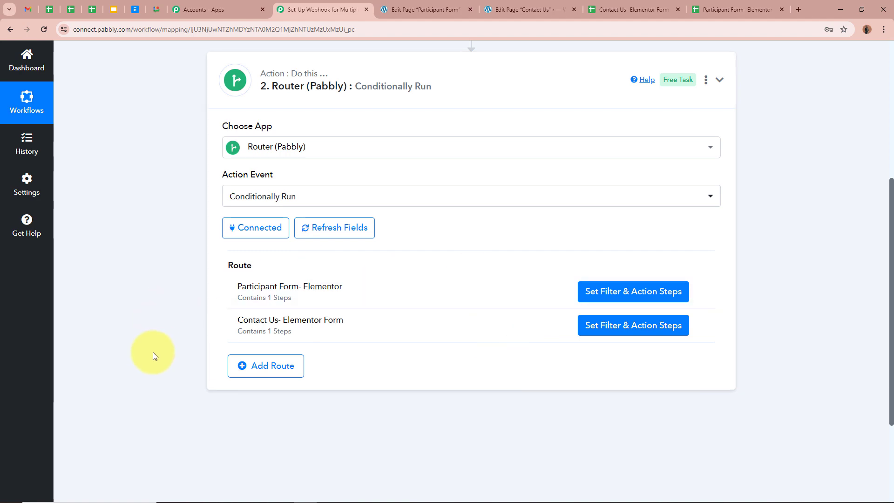
pyautogui.scroll(5, 182, 349)
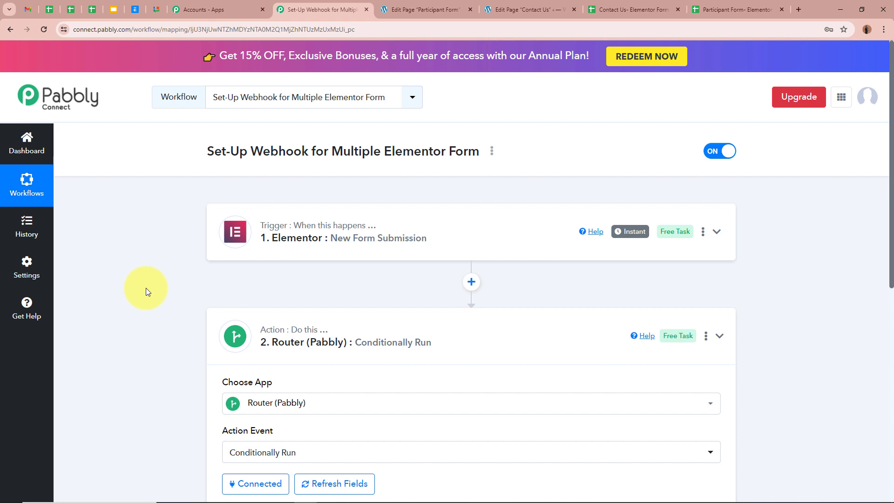
# Open the live Participant Form page in a new tab from the editor's permalink
pyautogui.click(650, 5)
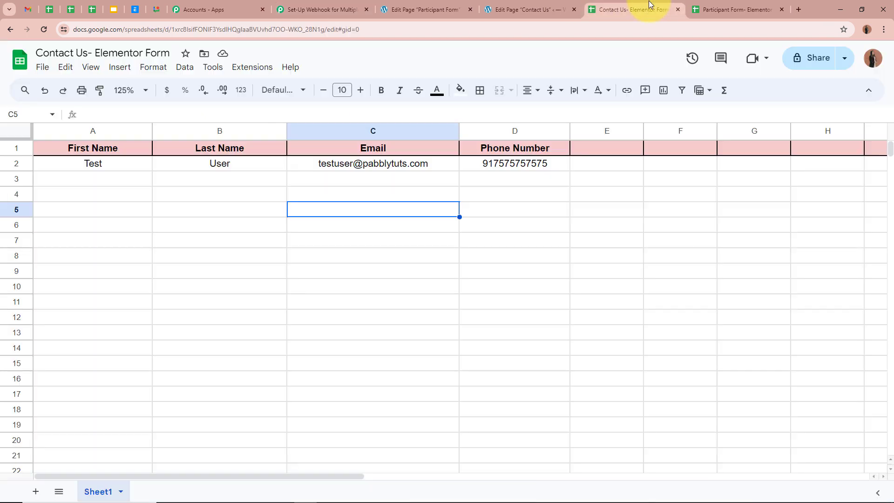
pyautogui.click(713, 8)
pyautogui.click(626, 9)
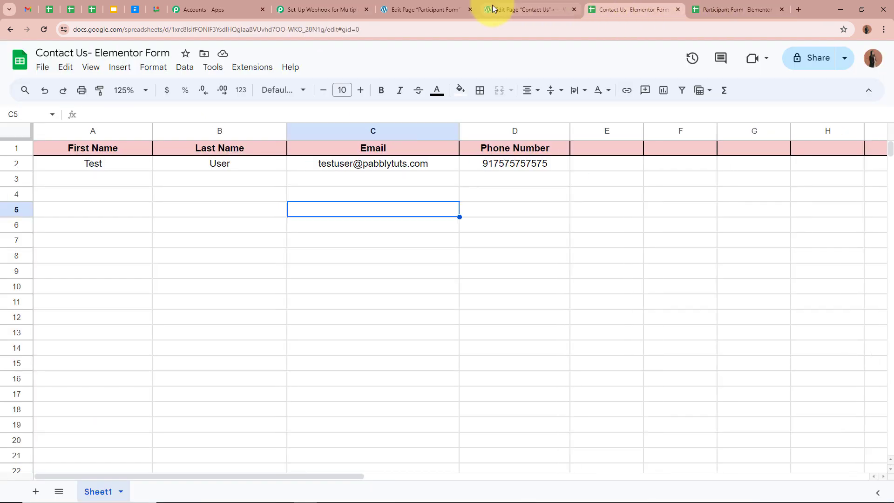
pyautogui.click(418, 7)
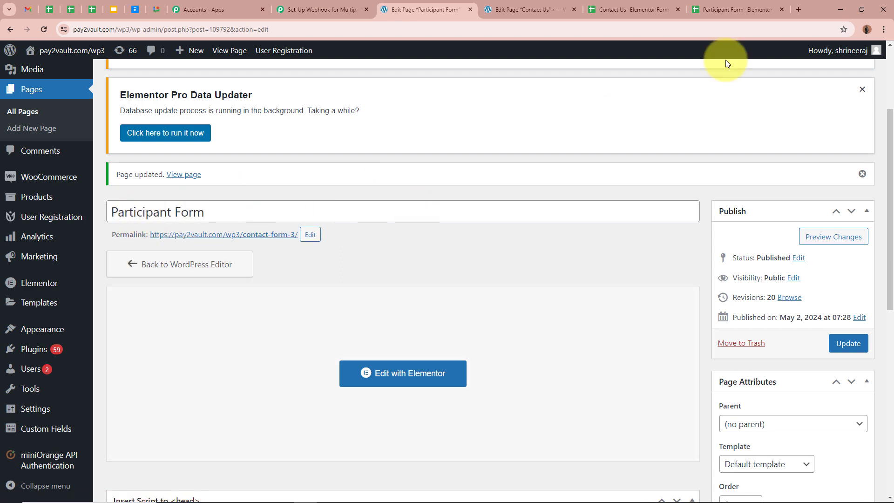
pyautogui.click(749, 9)
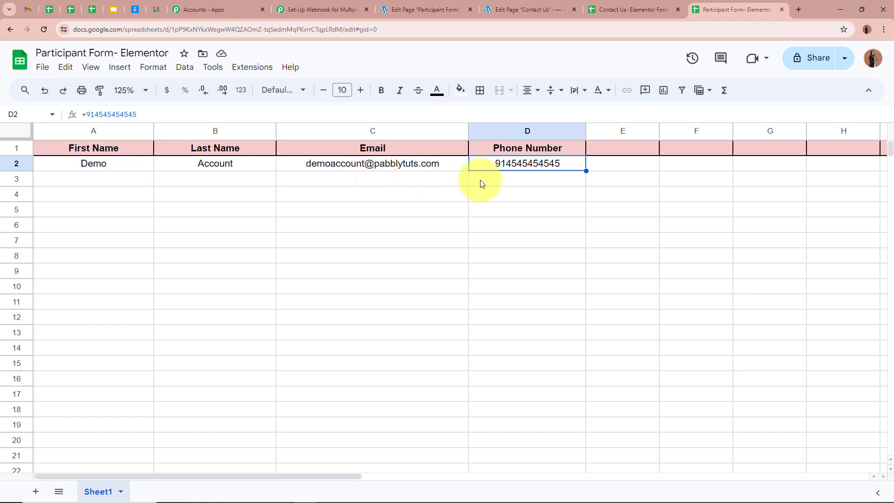
pyautogui.click(410, 10)
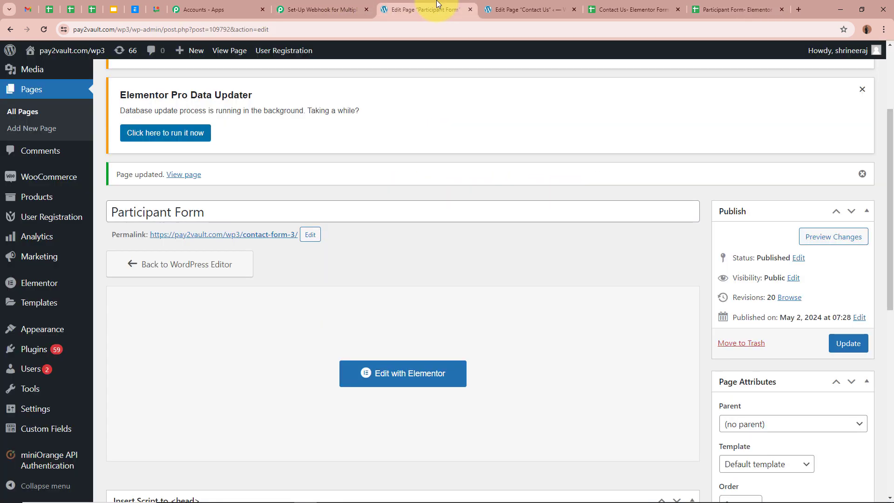
pyautogui.rightClick(254, 239)
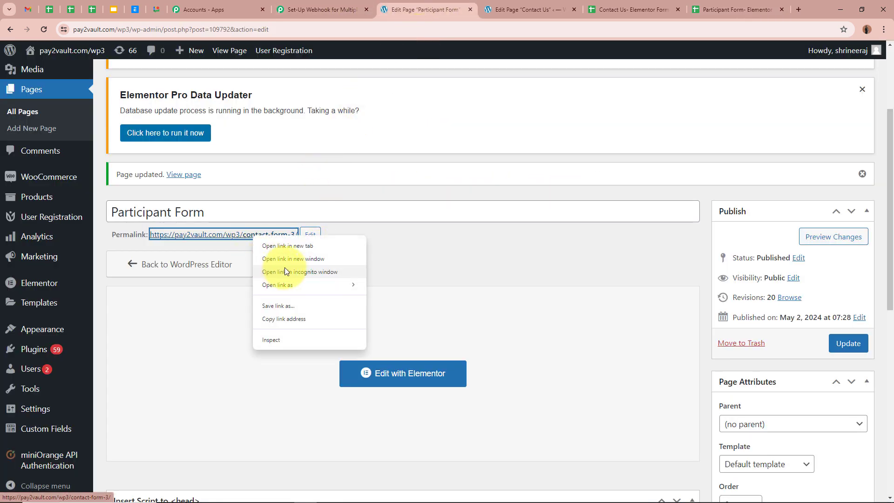
pyautogui.click(299, 245)
pyautogui.click(465, 10)
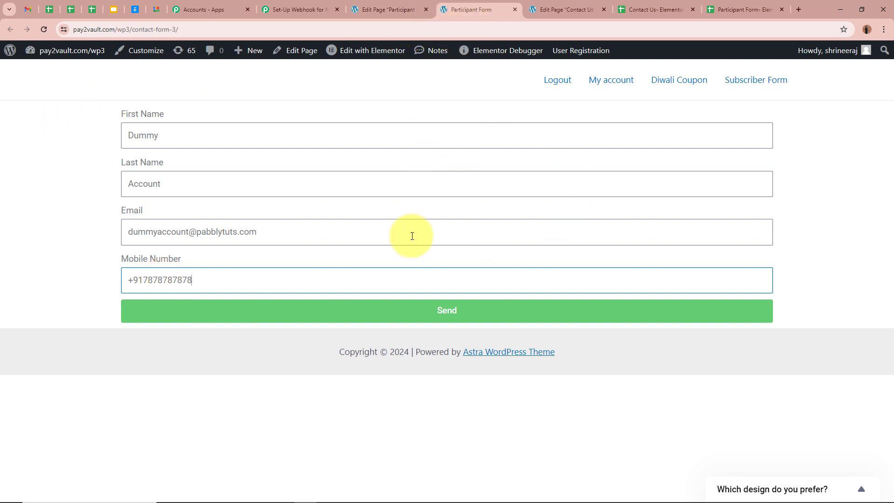
# Send the filled Participant Form test entry and bring up the Participant Form- Elementor spreadsheet
pyautogui.click(406, 311)
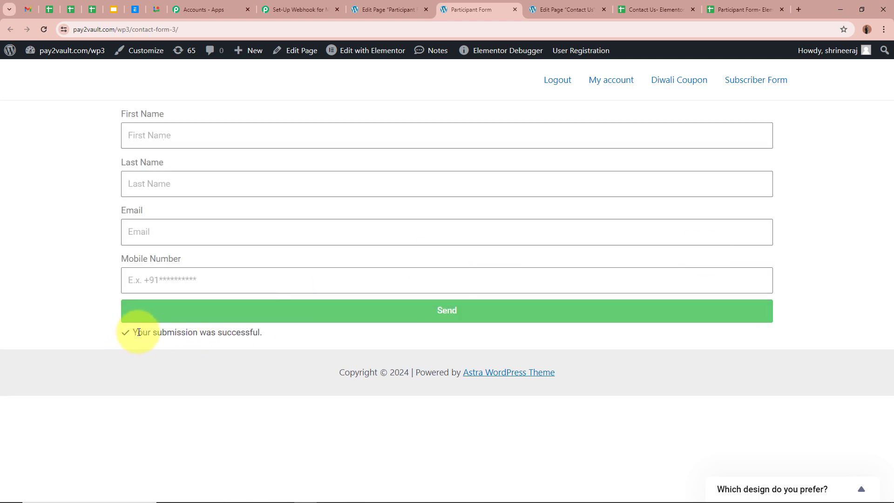
pyautogui.tripleClick(138, 332)
pyautogui.click(222, 384)
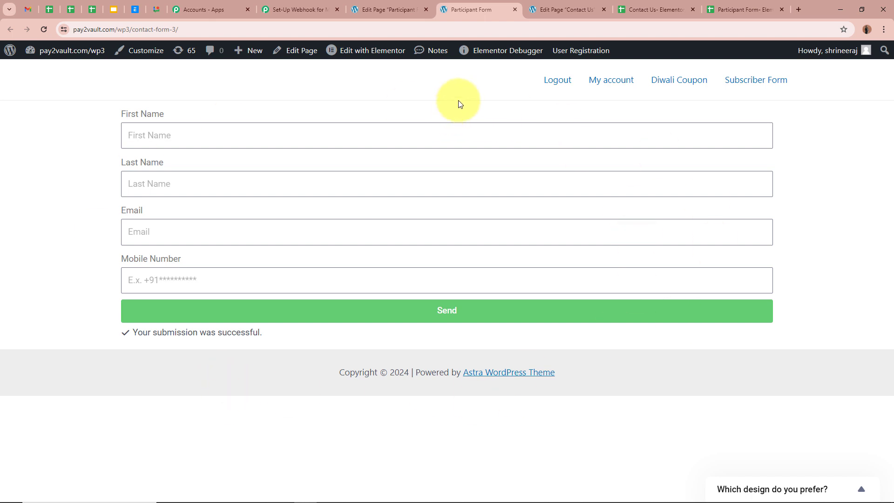
pyautogui.click(753, 10)
pyautogui.click(504, 240)
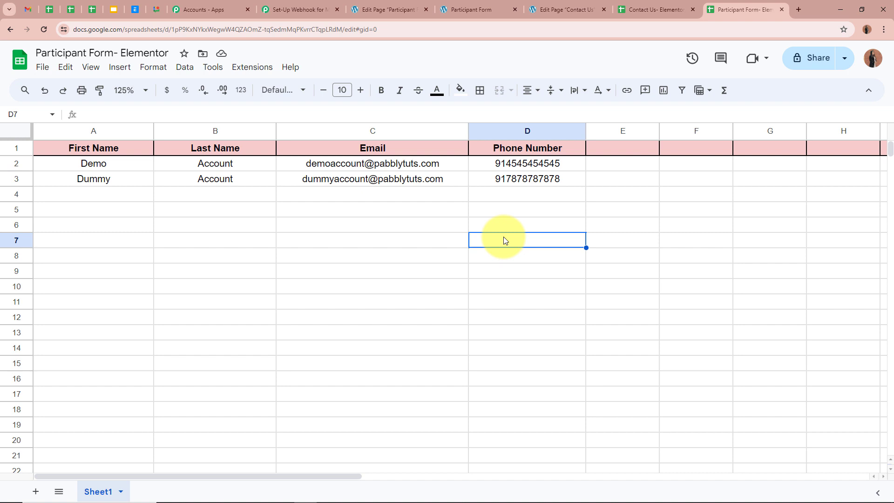
# Check row 3's first name, last name, email and phone, then open the Contact Us spreadsheet
pyautogui.click(141, 178)
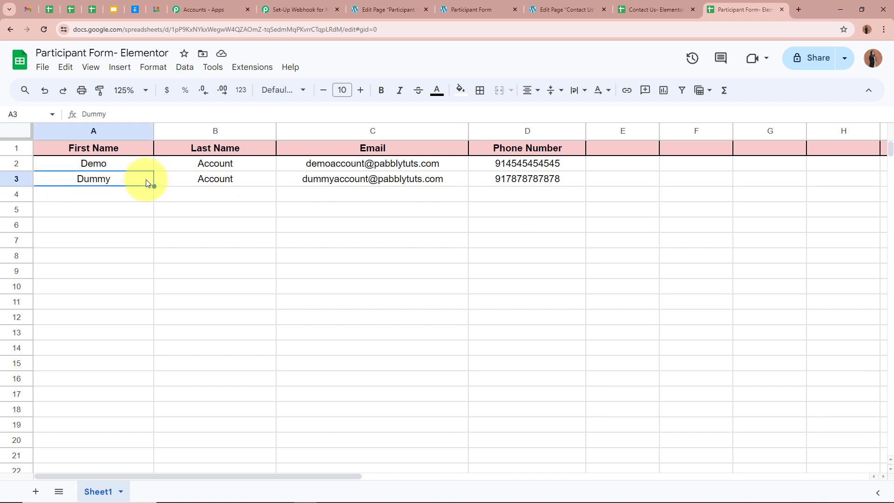
pyautogui.click(201, 178)
pyautogui.click(283, 178)
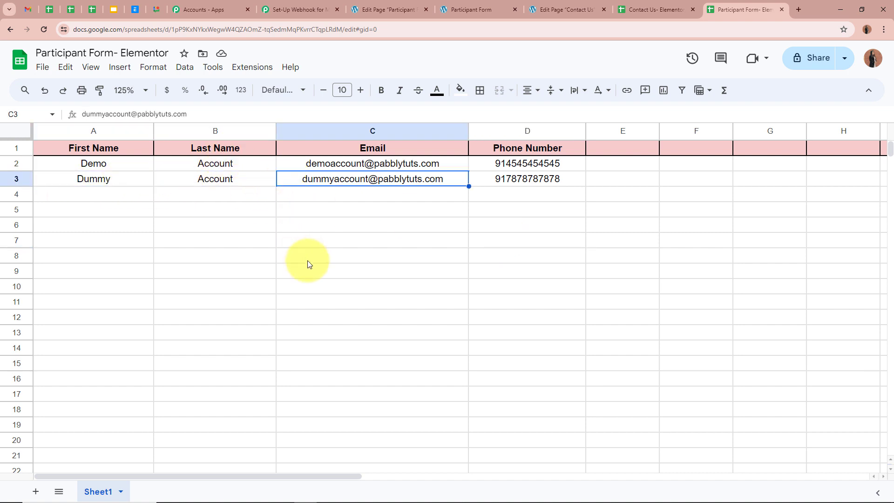
pyautogui.click(490, 178)
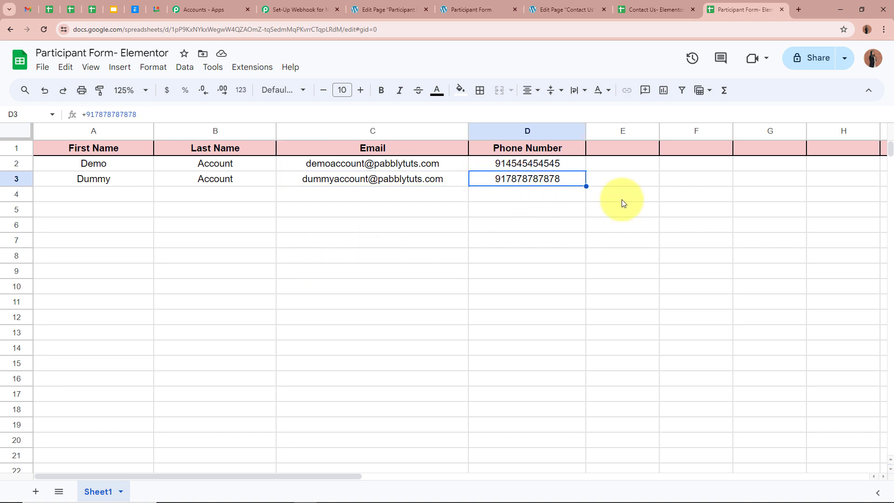
pyautogui.click(654, 9)
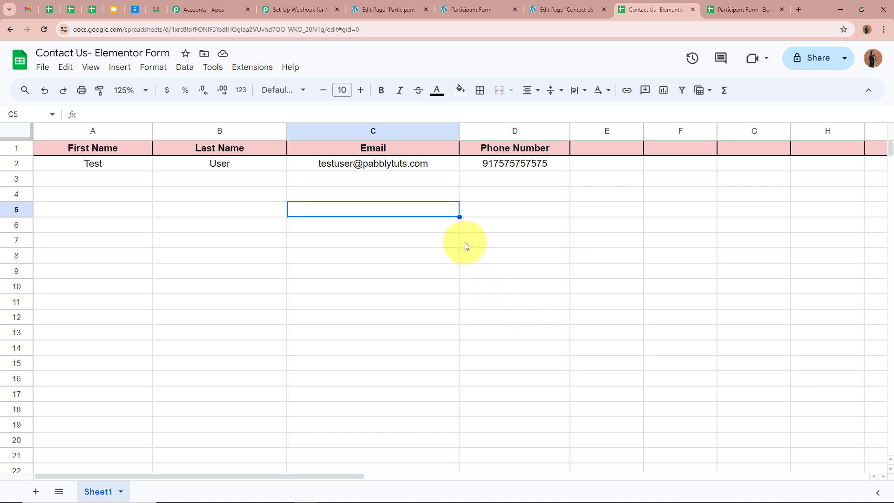
# Glance at the Contact Us spreadsheet, then come back to the Contact Us page editor
pyautogui.click(492, 221)
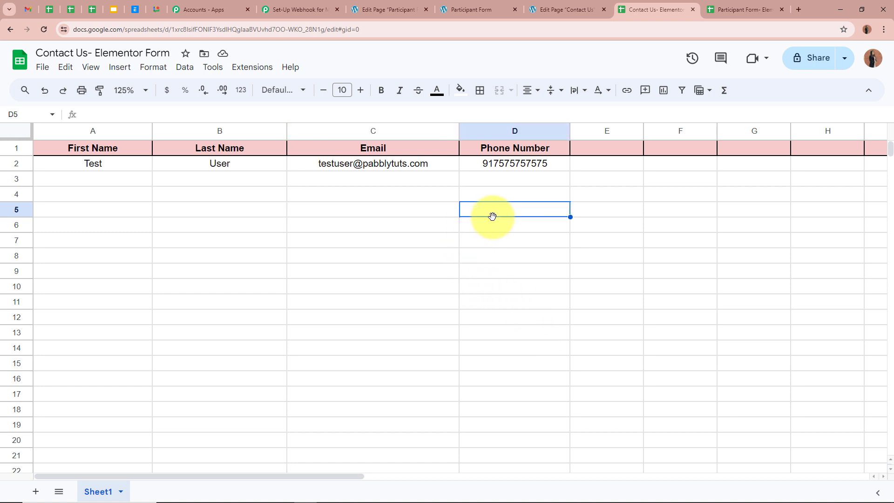
pyautogui.click(571, 8)
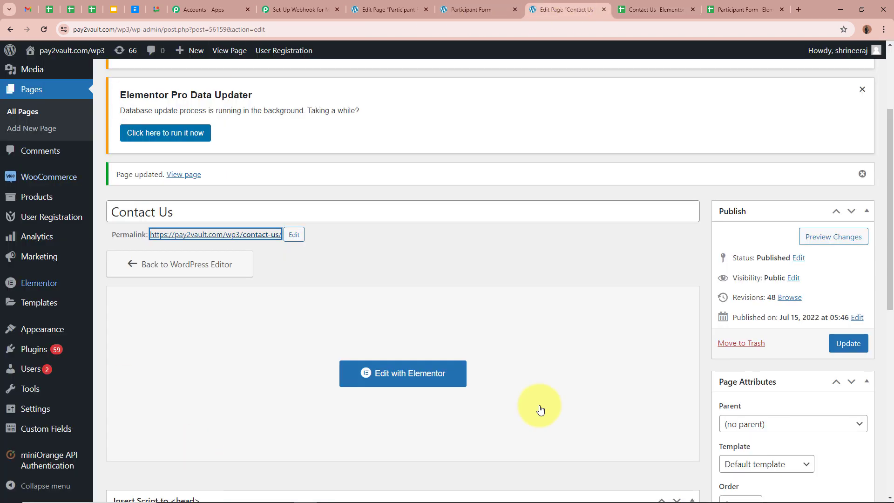
pyautogui.scroll(-2, 76, 209)
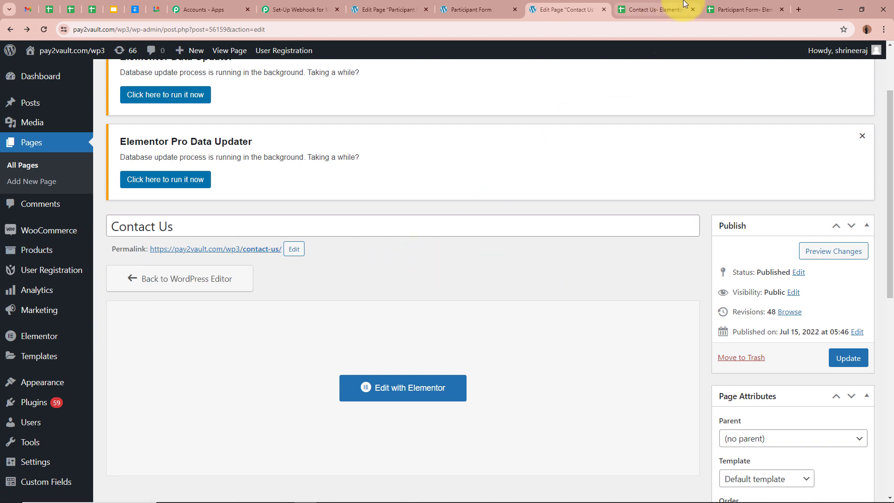
pyautogui.click(657, 9)
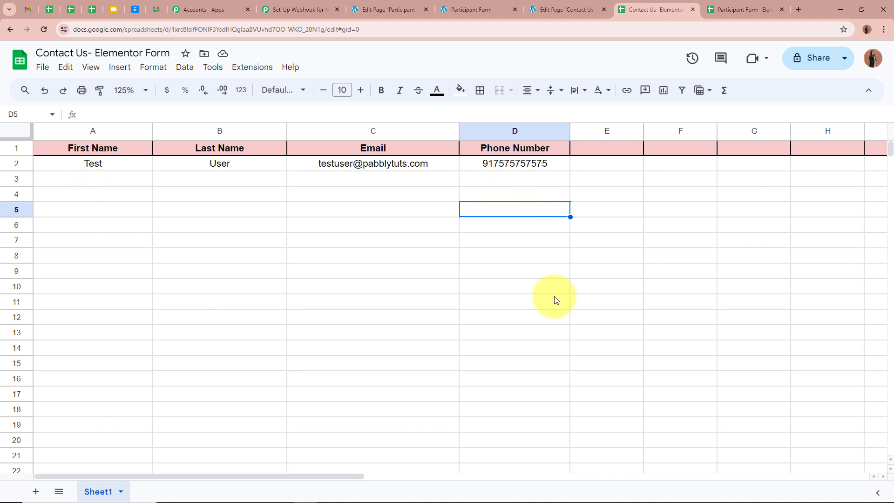
pyautogui.click(565, 9)
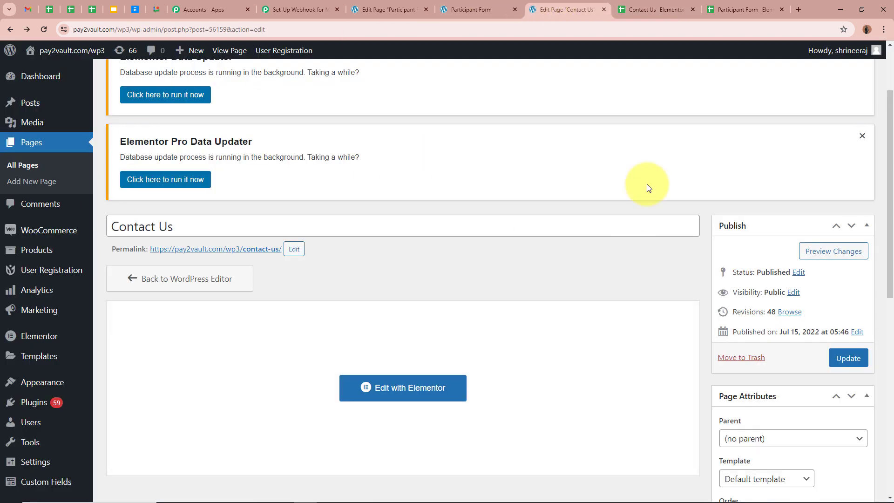
# Open the Contact Us permalink in a new browser tab and switch to it
pyautogui.rightClick(208, 254)
pyautogui.click(244, 260)
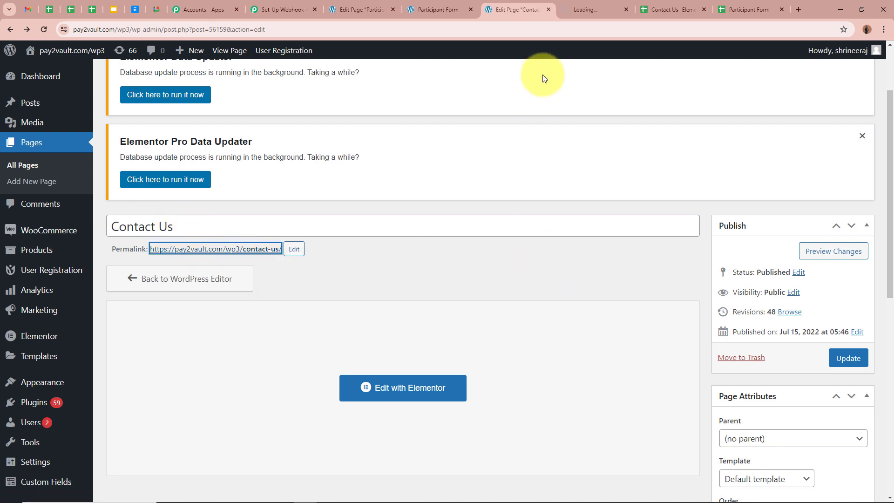
pyautogui.click(585, 10)
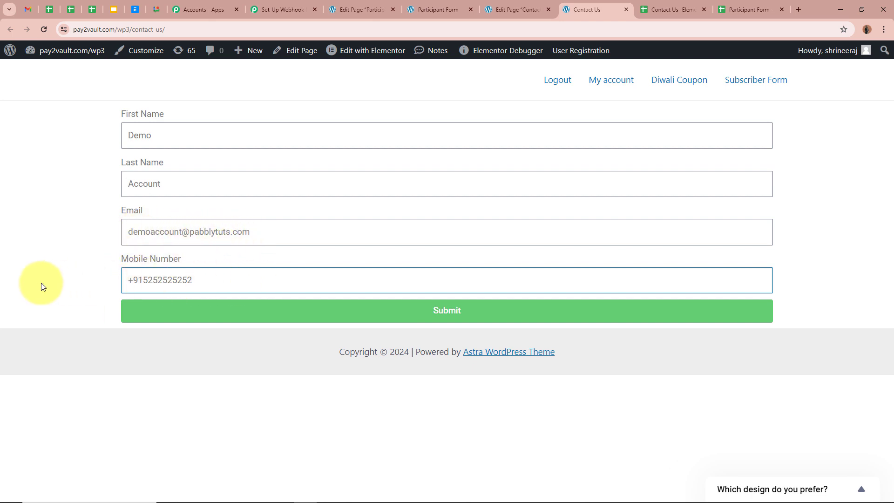
# Submit the Demo test entry on the live Contact Us form, then view the Contact Us spreadsheet
pyautogui.click(400, 315)
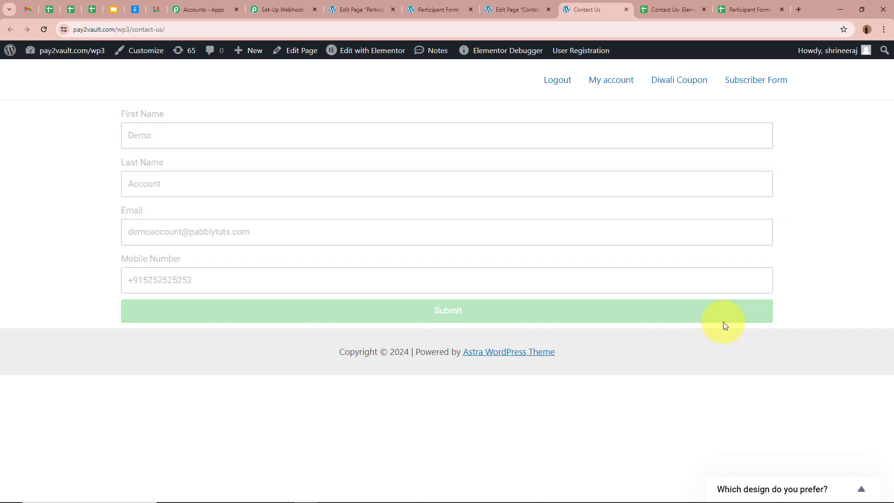
pyautogui.moveTo(133, 333); pyautogui.dragTo(388, 341)
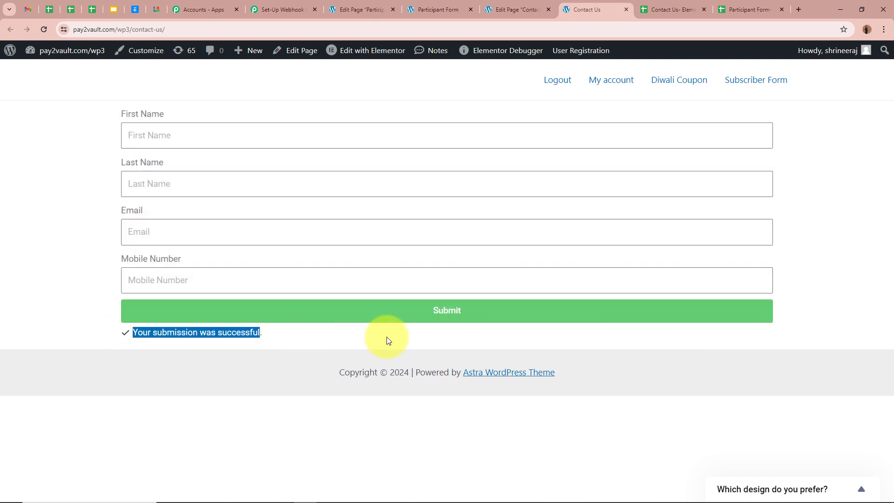
pyautogui.click(6, 215)
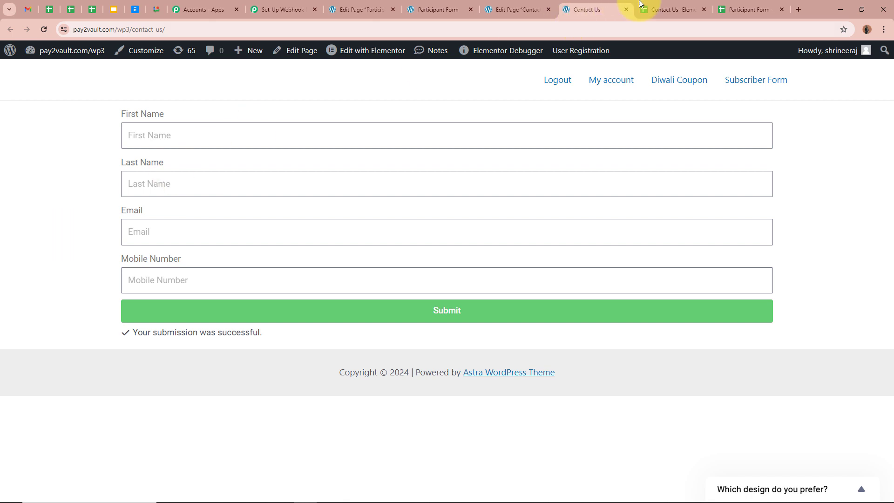
pyautogui.click(679, 10)
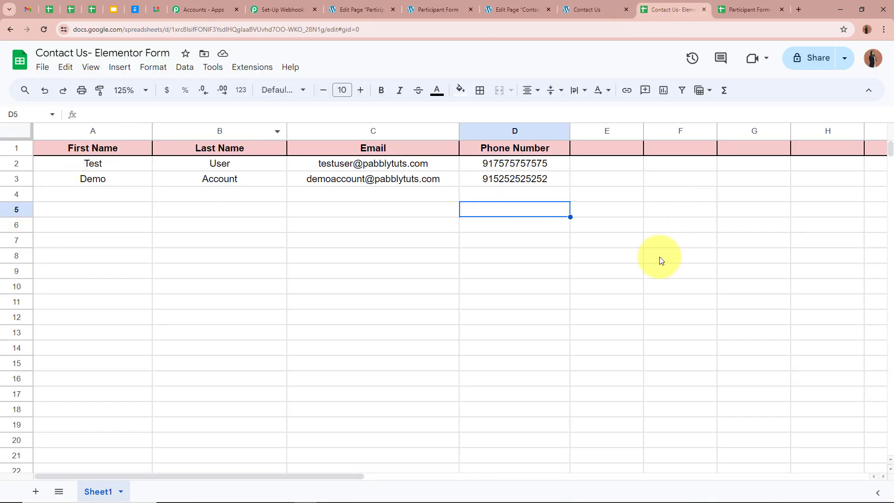
# Check row 3's Demo first name, last name, email and phone, then go back to Pabbly Connect
pyautogui.click(619, 239)
pyautogui.click(139, 177)
pyautogui.click(169, 181)
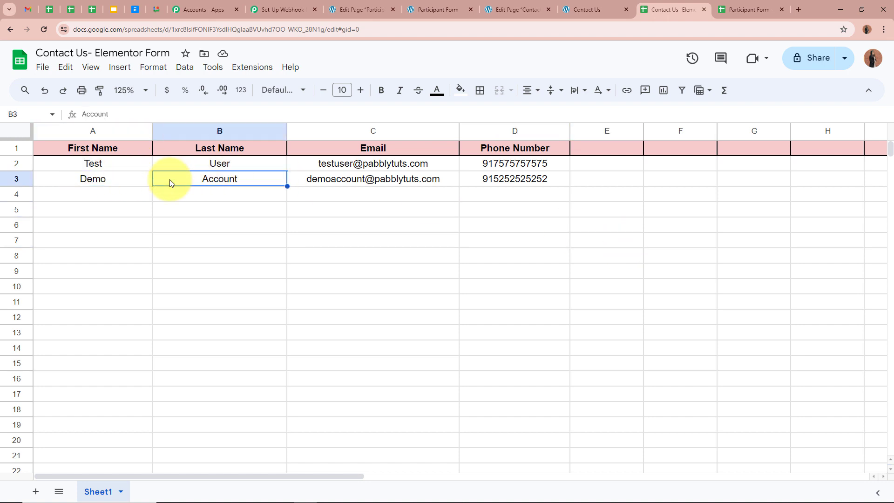
pyautogui.click(291, 181)
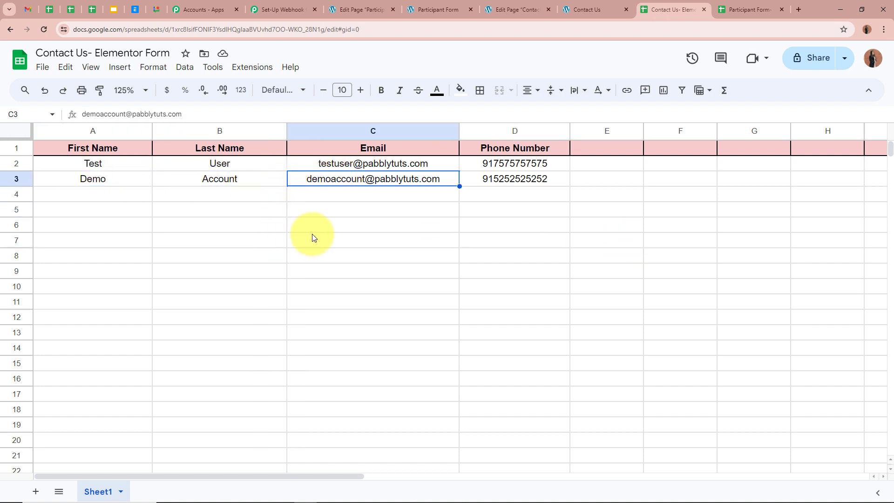
pyautogui.click(473, 168)
pyautogui.click(563, 182)
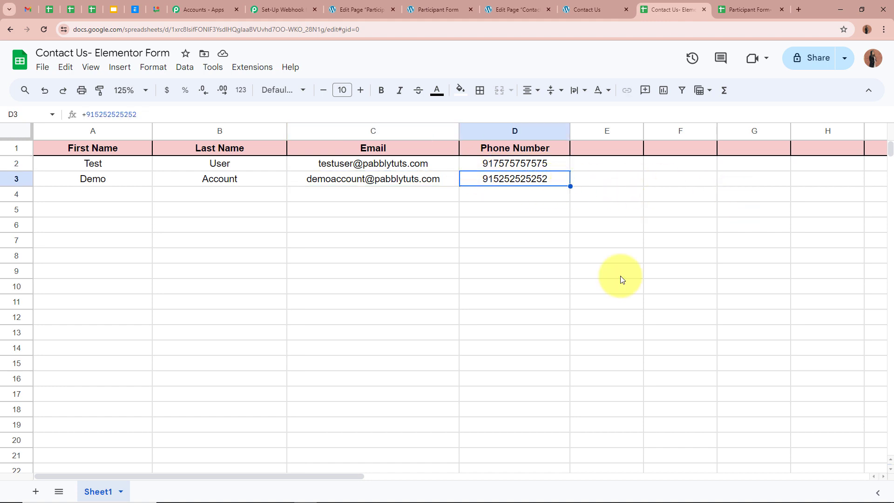
pyautogui.click(279, 10)
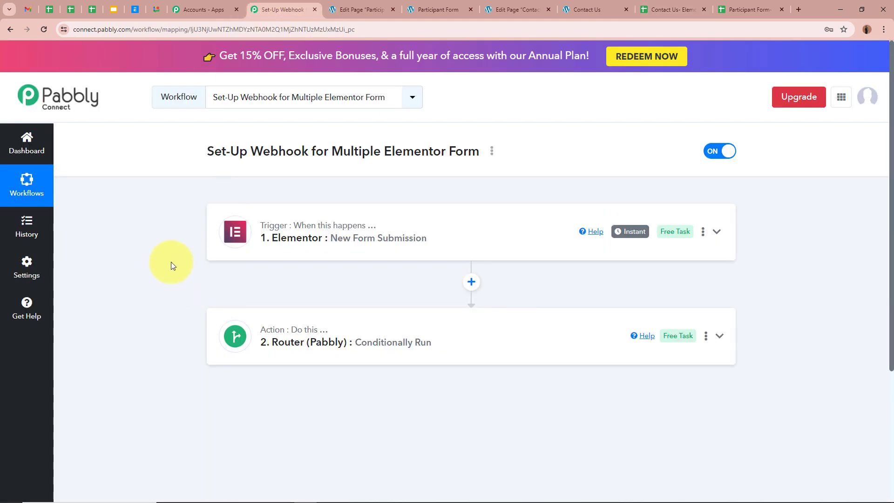